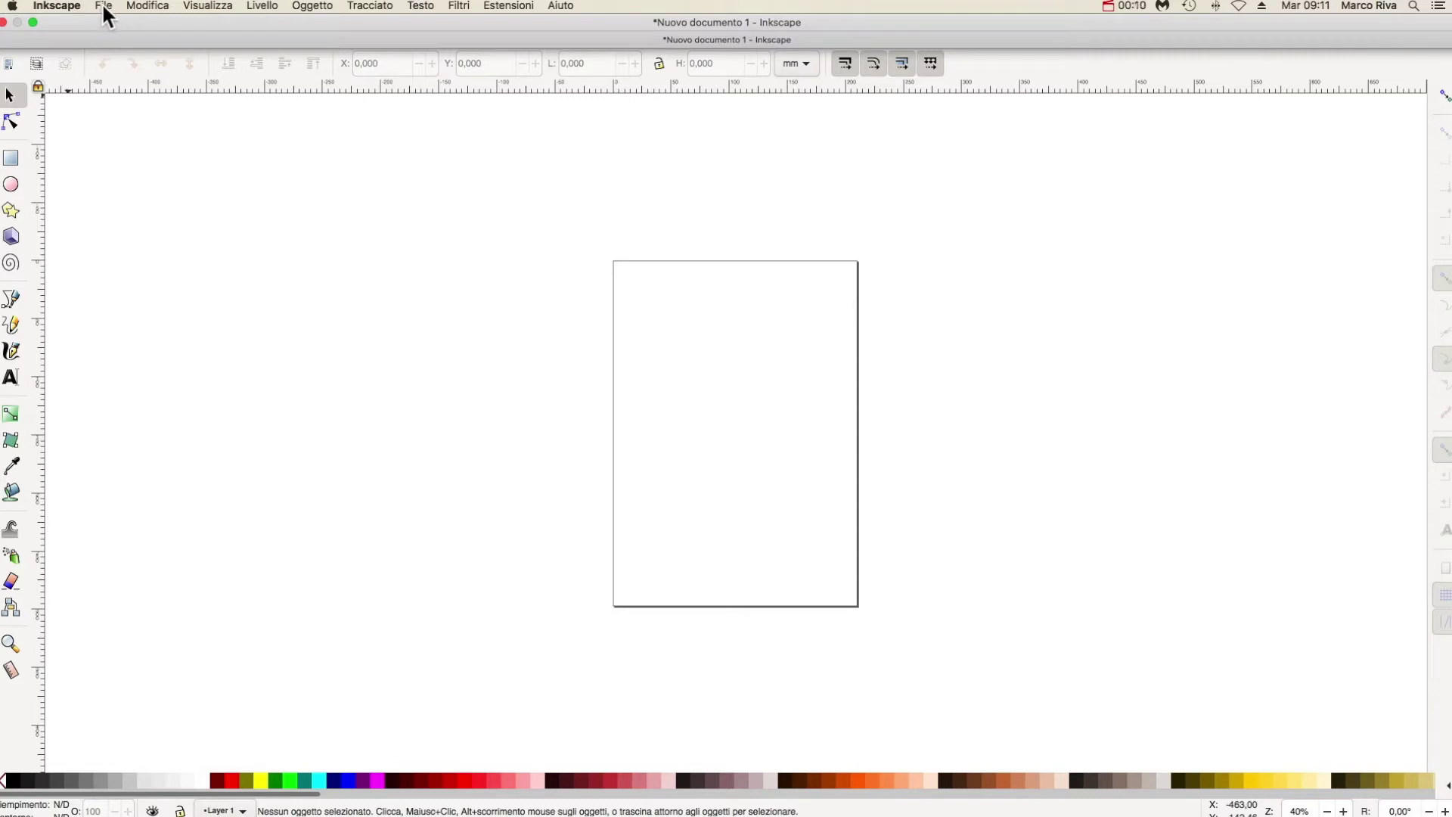
Step: Open the File menu over the blank untitled portrait document
click(104, 7)
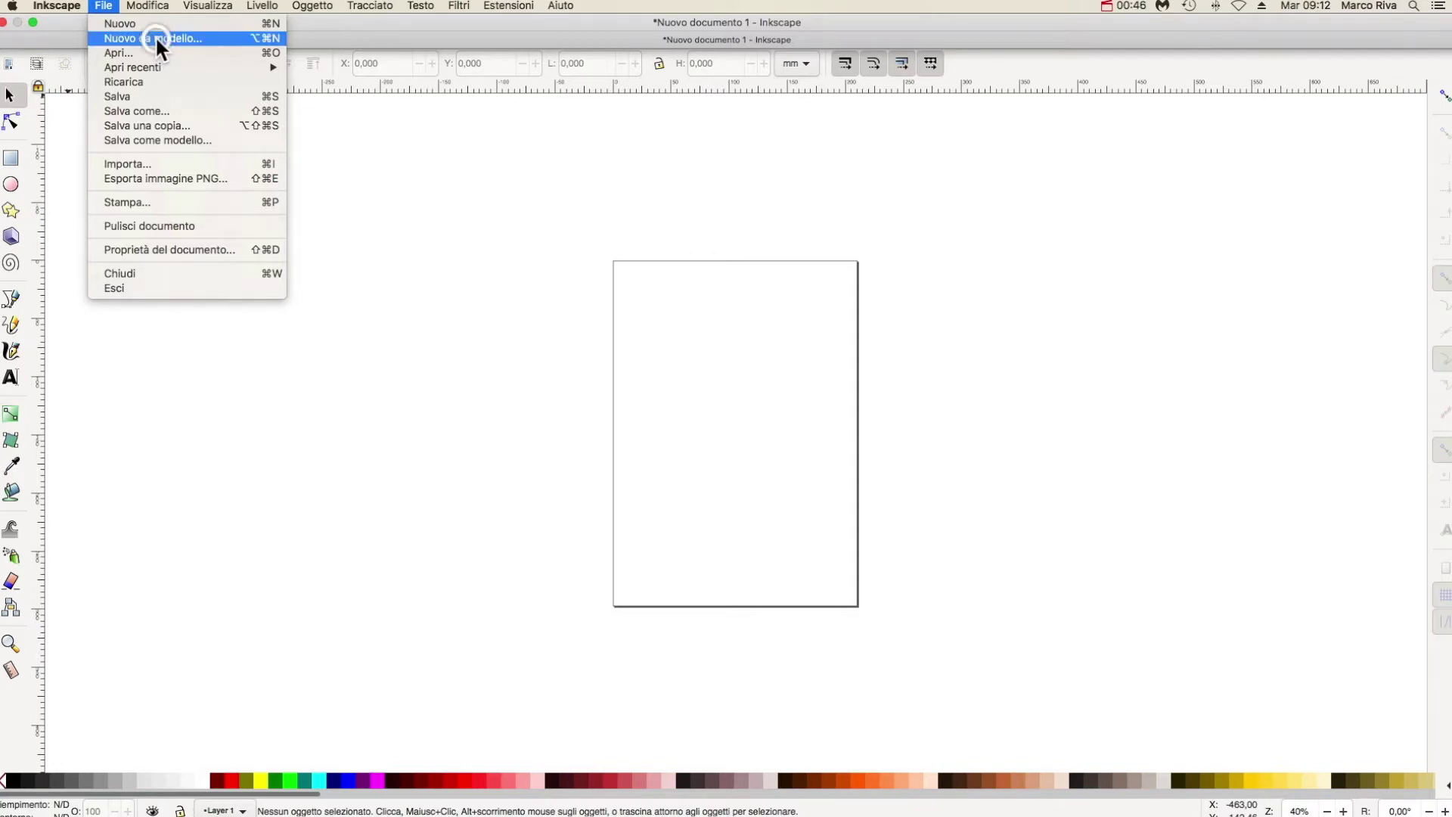
Step: Open Nuovo da modello and select the 'prova pollici' template from the list
click(157, 39)
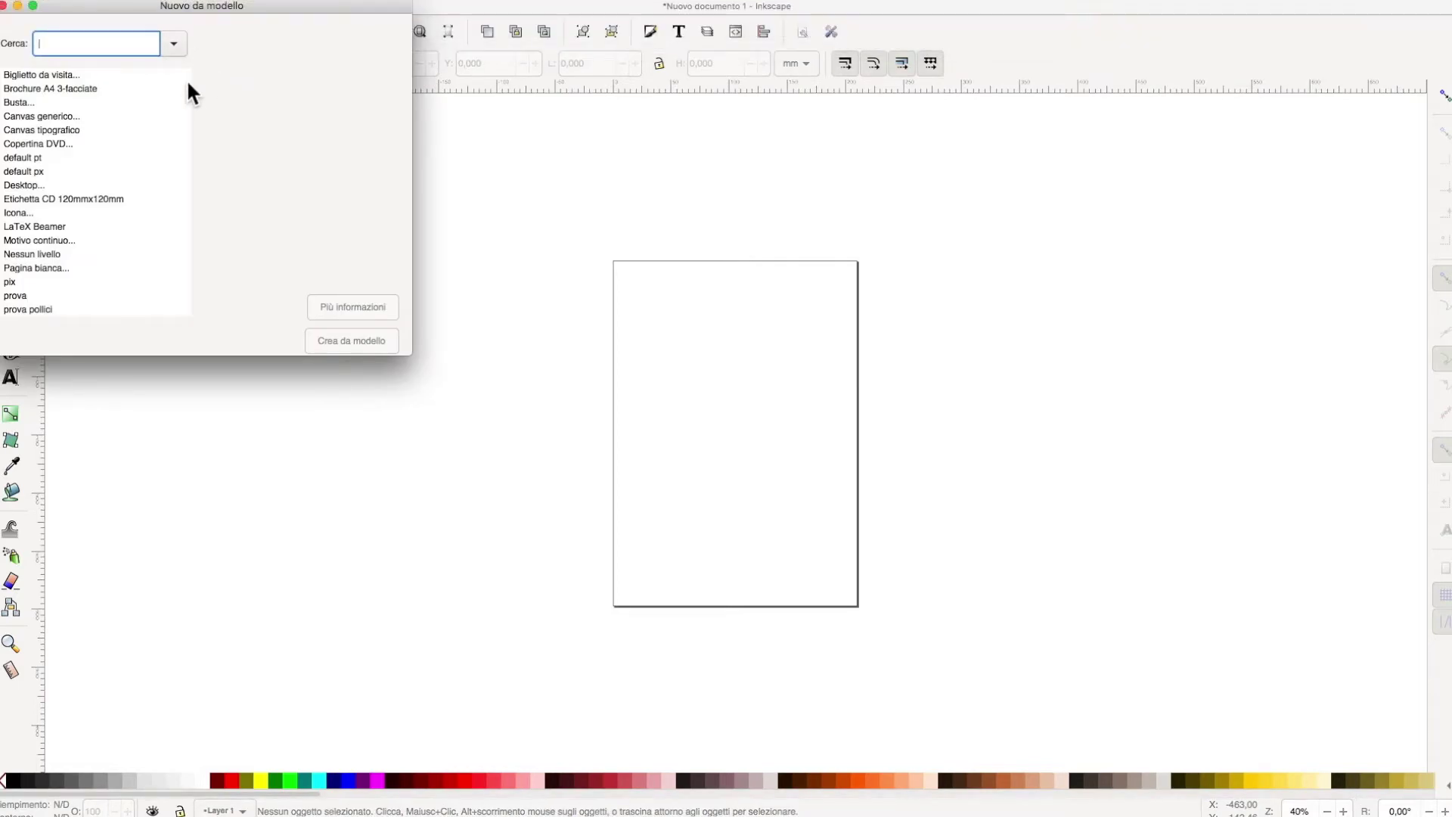
mouse_move(185, 90)
mouse_down()
mouse_move(183, 129)
mouse_move(188, 85)
mouse_up()
mouse_move(186, 271)
mouse_down()
mouse_move(183, 292)
mouse_move(184, 254)
mouse_up()
click(47, 309)
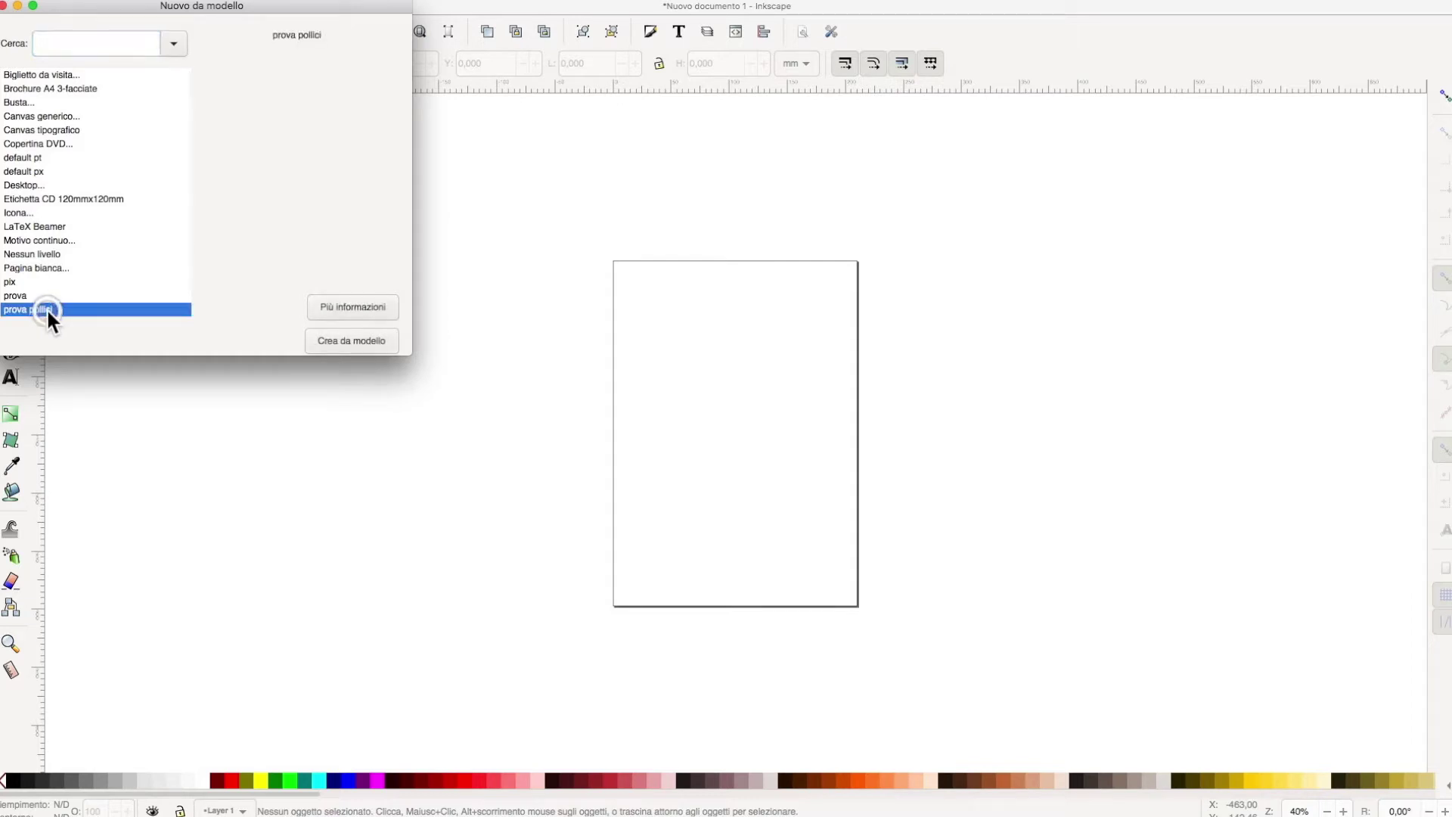
Step: Create a document from 'prova pollici', then another from the 'Copertina DVD' template
click(321, 341)
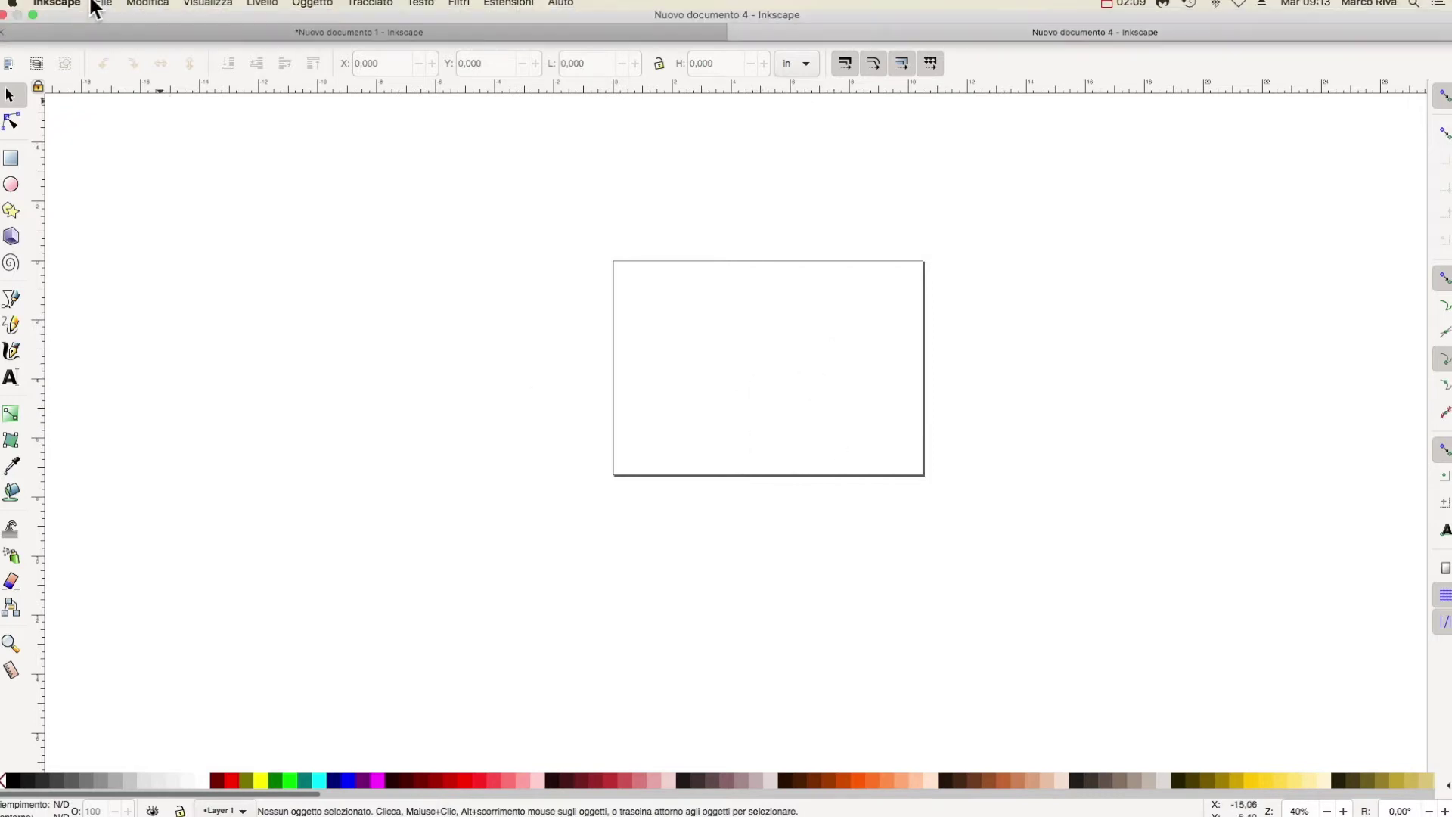
click(98, 6)
click(106, 38)
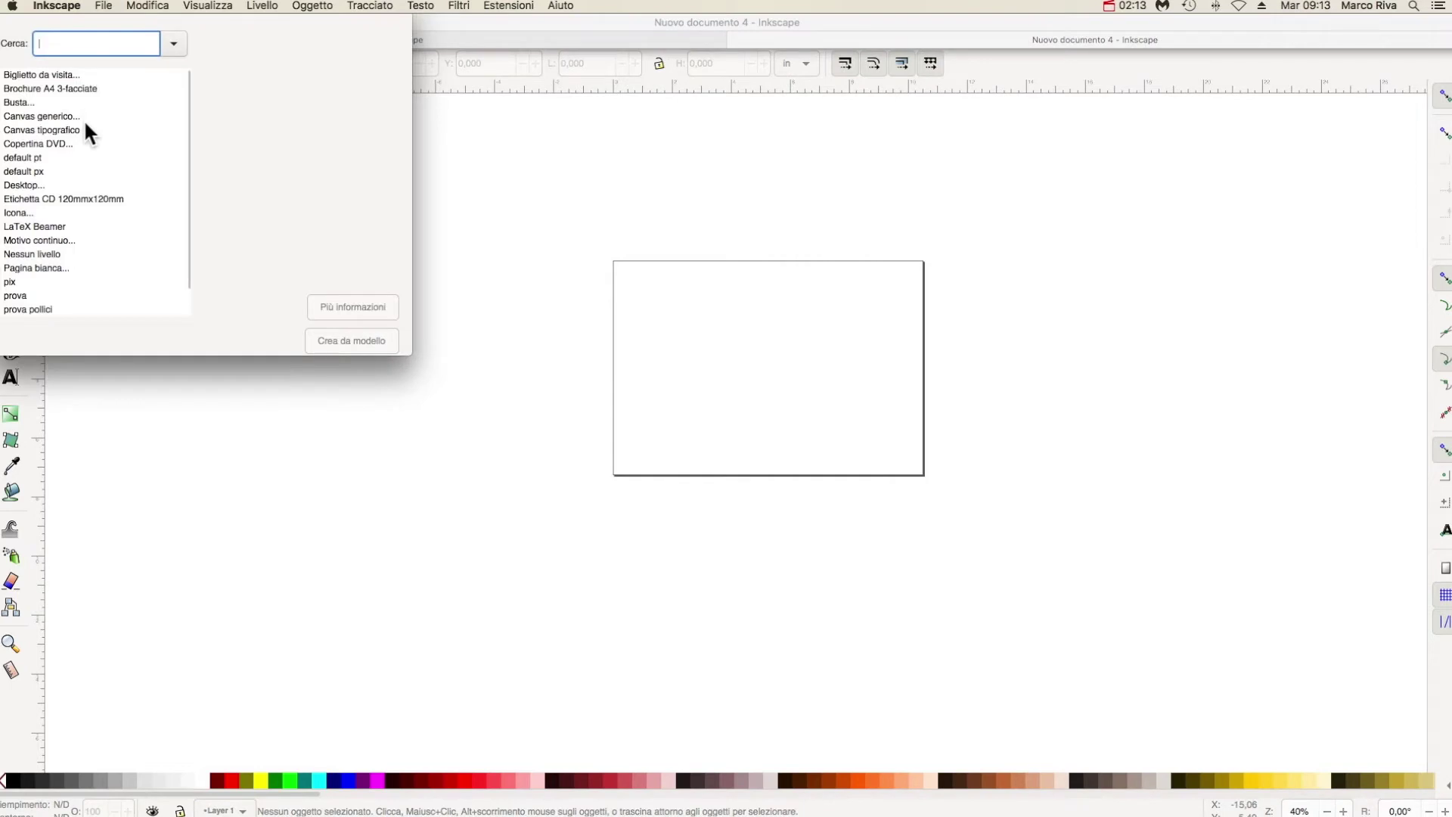
click(48, 143)
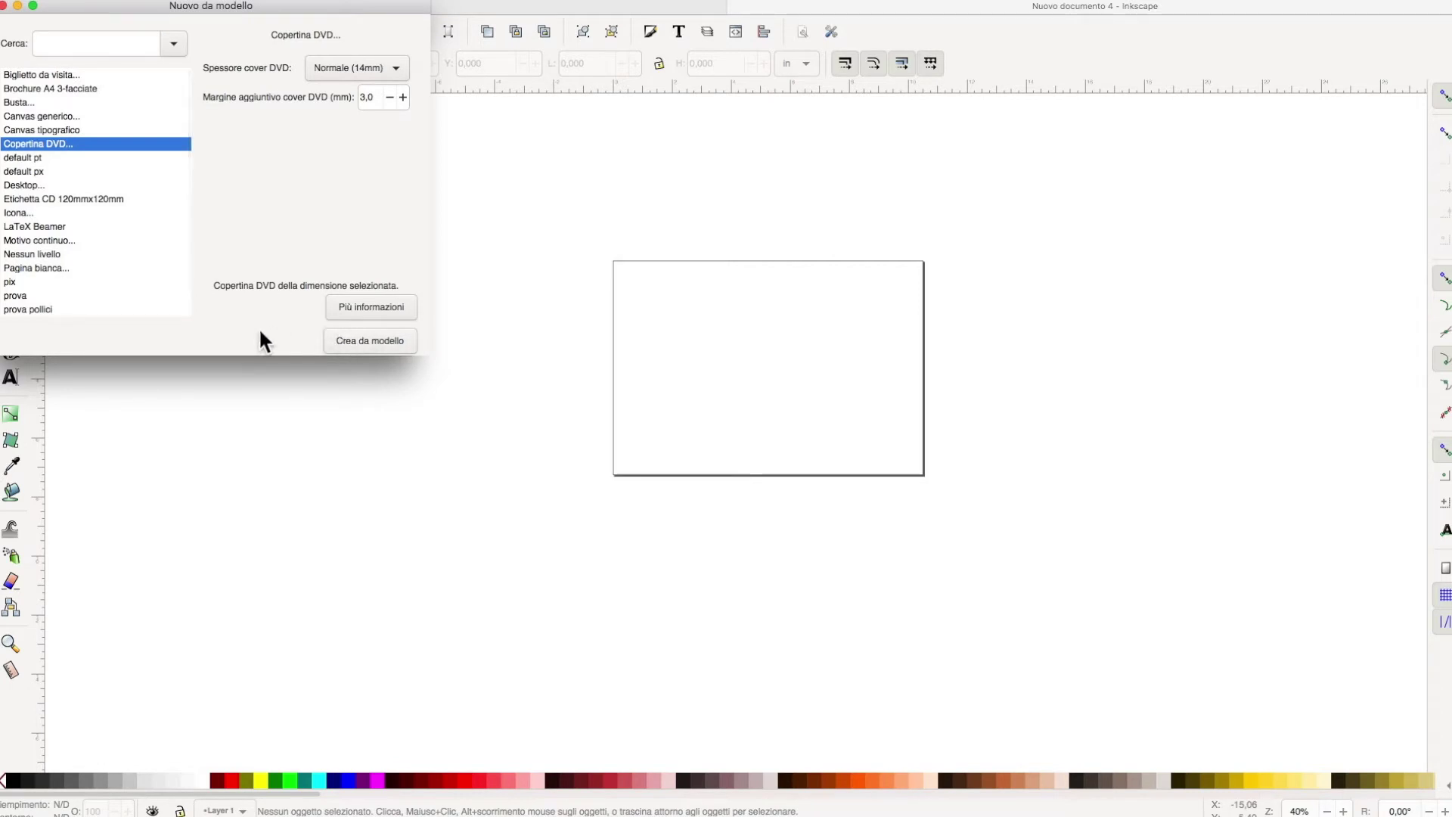
click(354, 339)
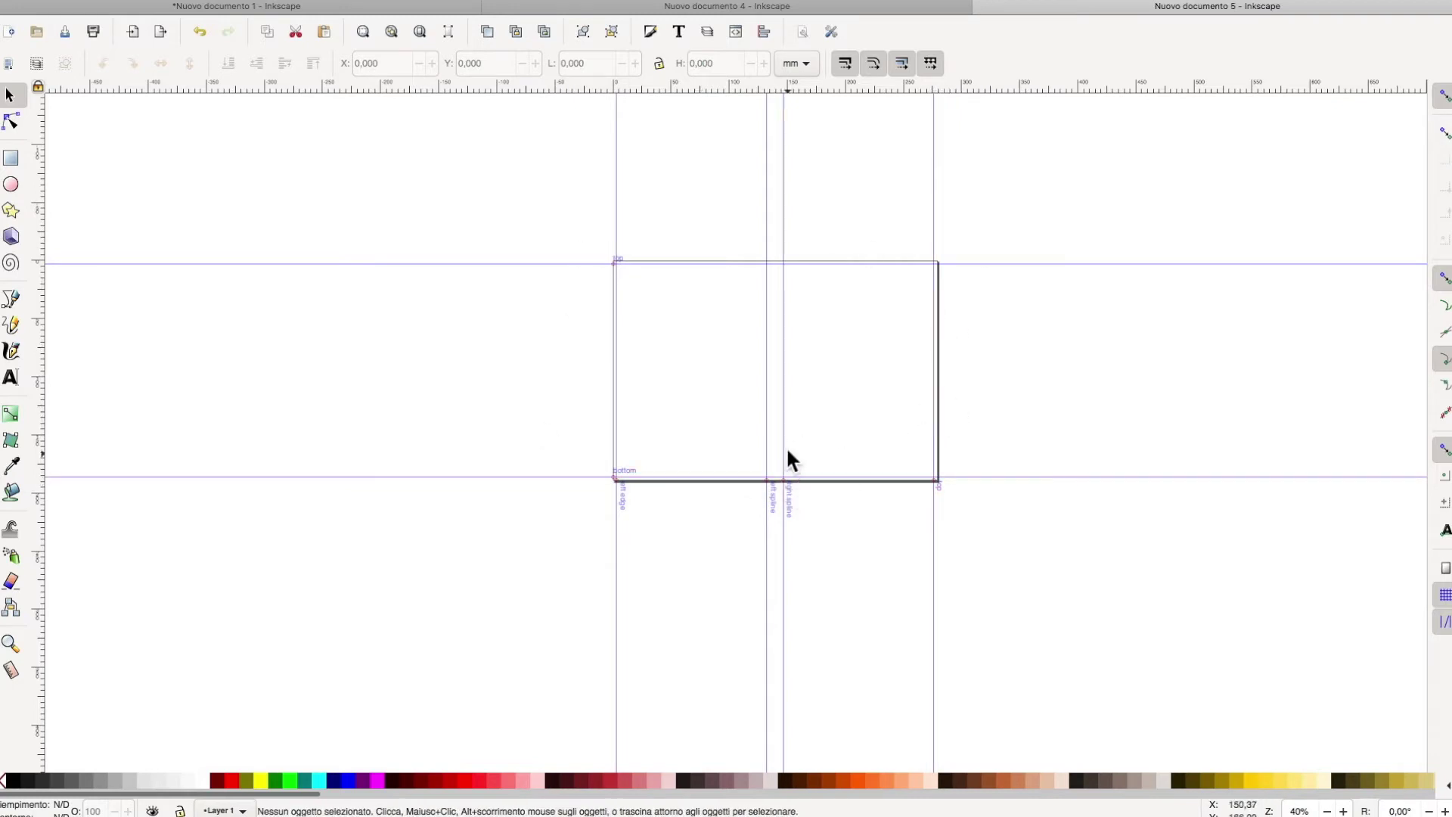
Step: Zoom in and out to inspect the DVD cover's spine, edge and bottom guides
scroll(777, 449, up, 2)
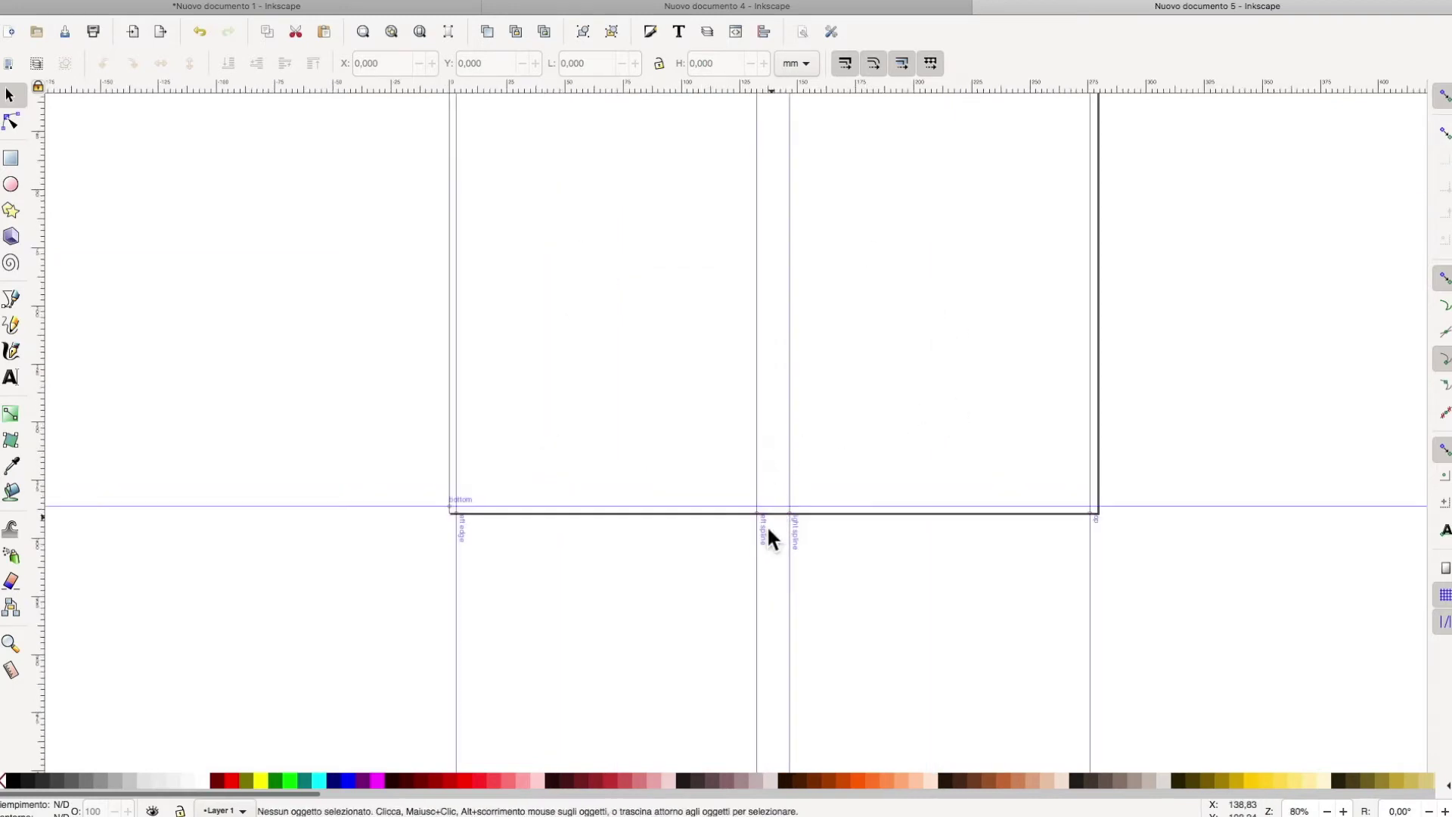
scroll(764, 541, up, 3)
scroll(763, 541, up, 1)
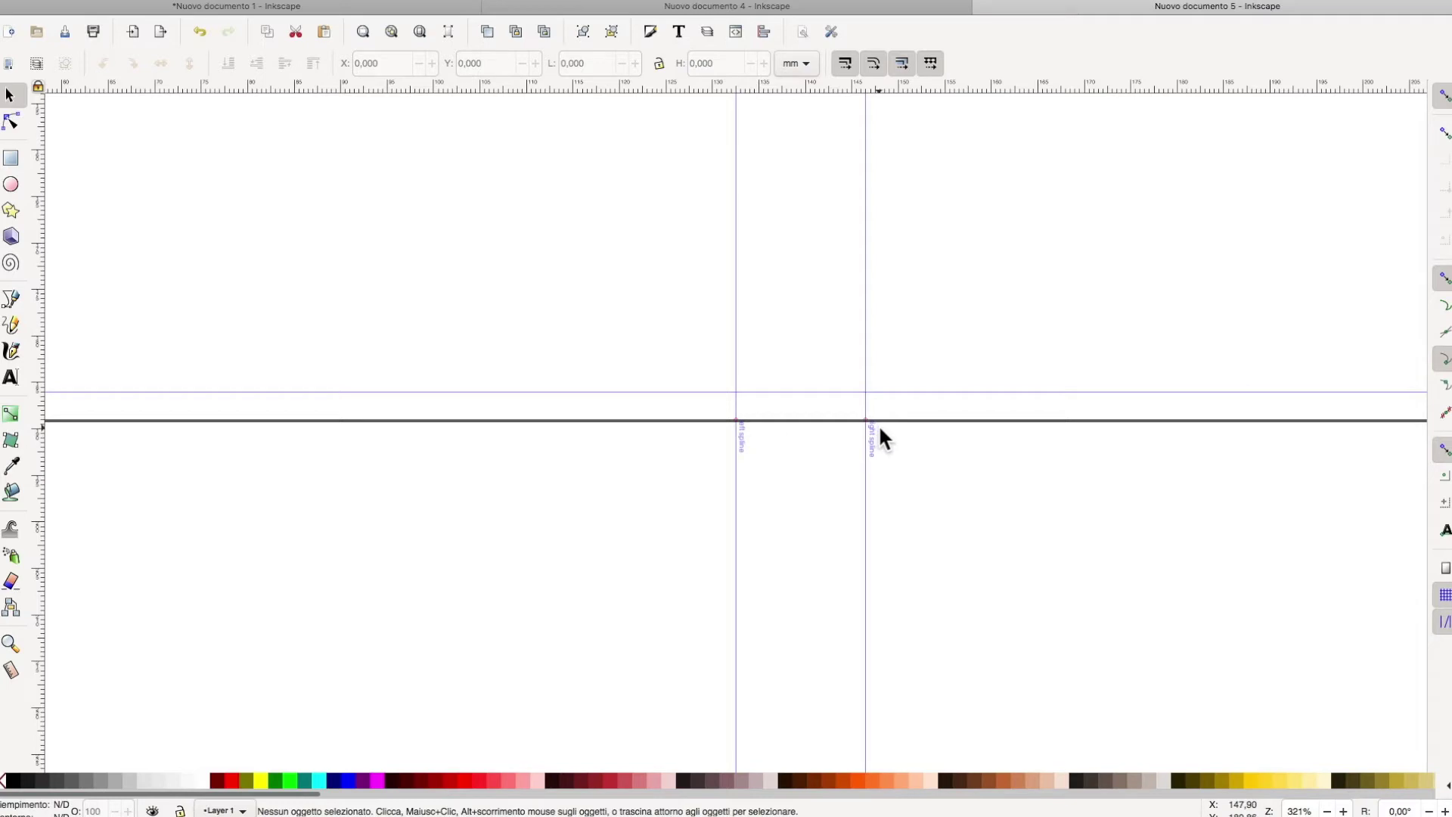
scroll(801, 444, down, 1)
scroll(802, 444, down, 2)
scroll(800, 436, up, 5)
scroll(801, 437, up, 5)
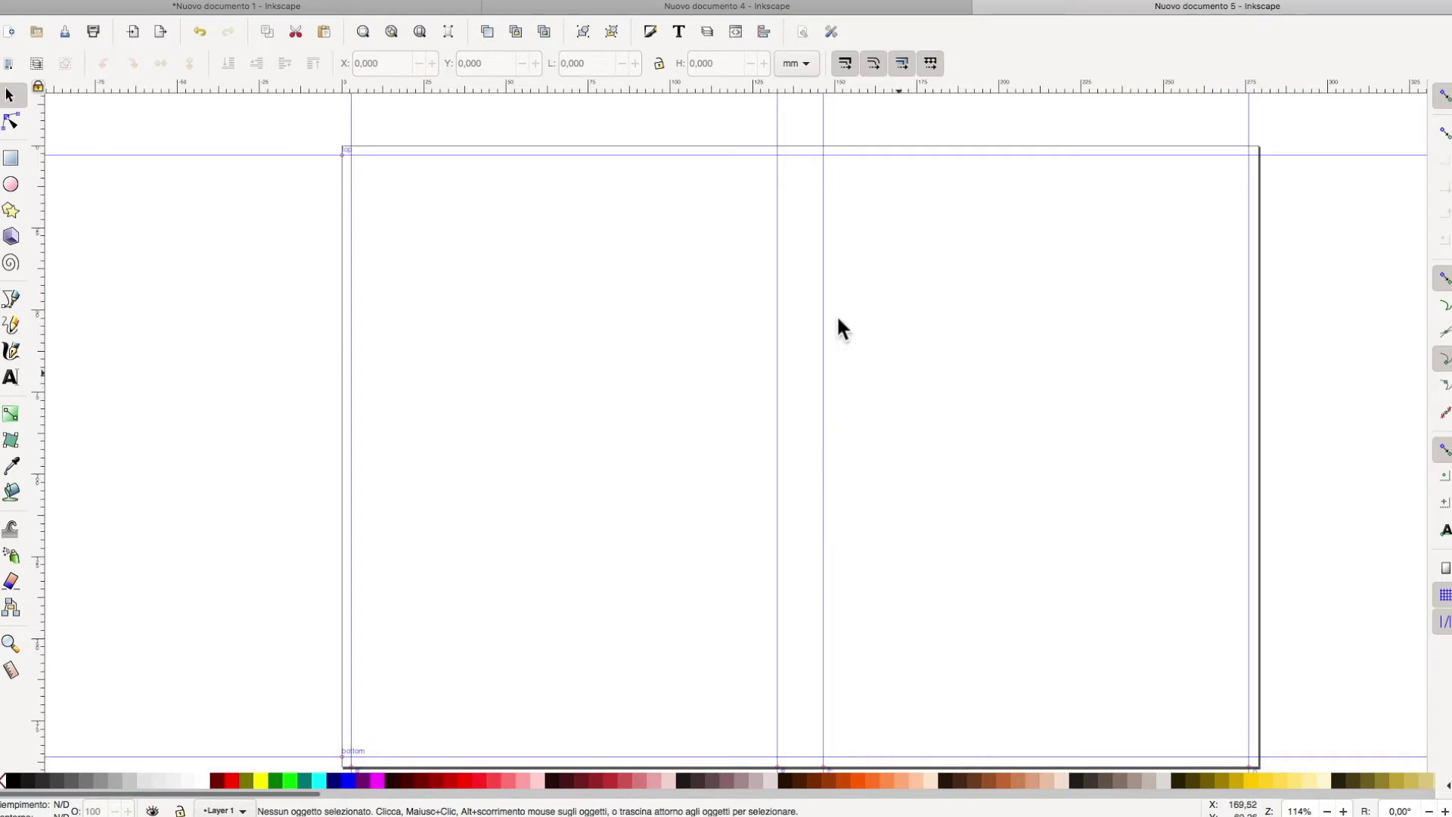
scroll(798, 459, down, 2)
scroll(797, 461, down, 1)
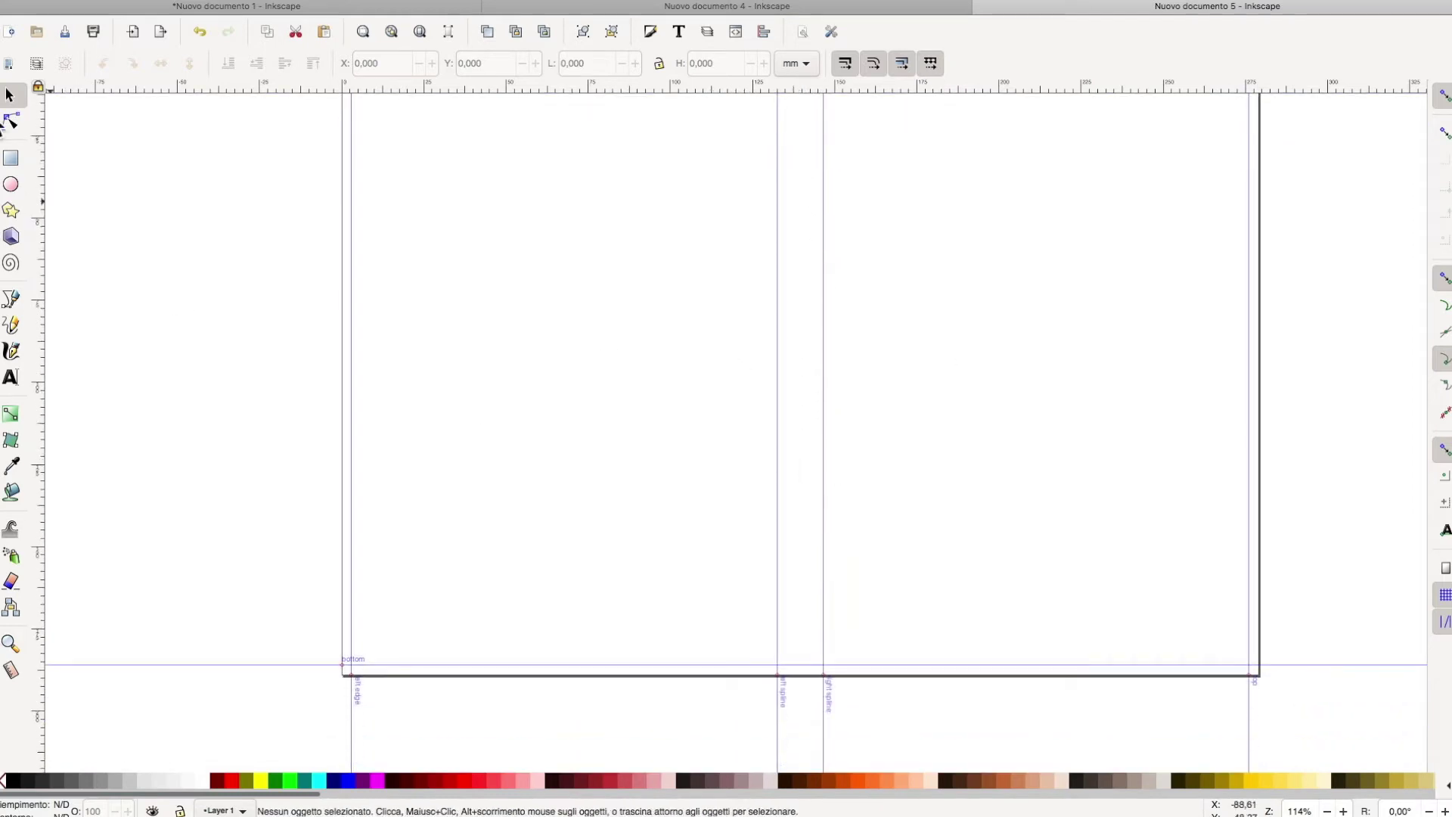
Step: Create a new document from the 'Canvas tipografico' template
click(96, 6)
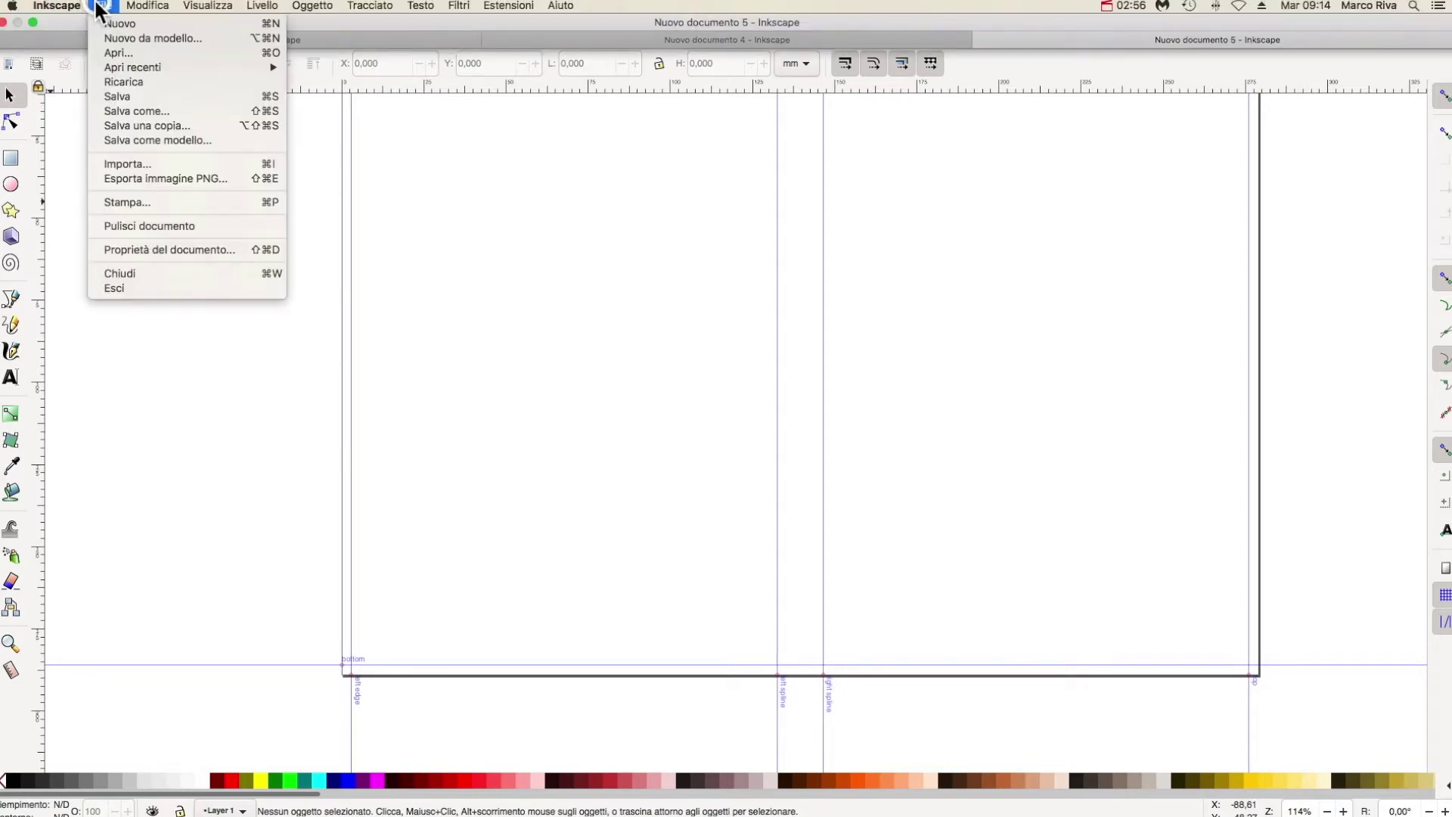
click(106, 37)
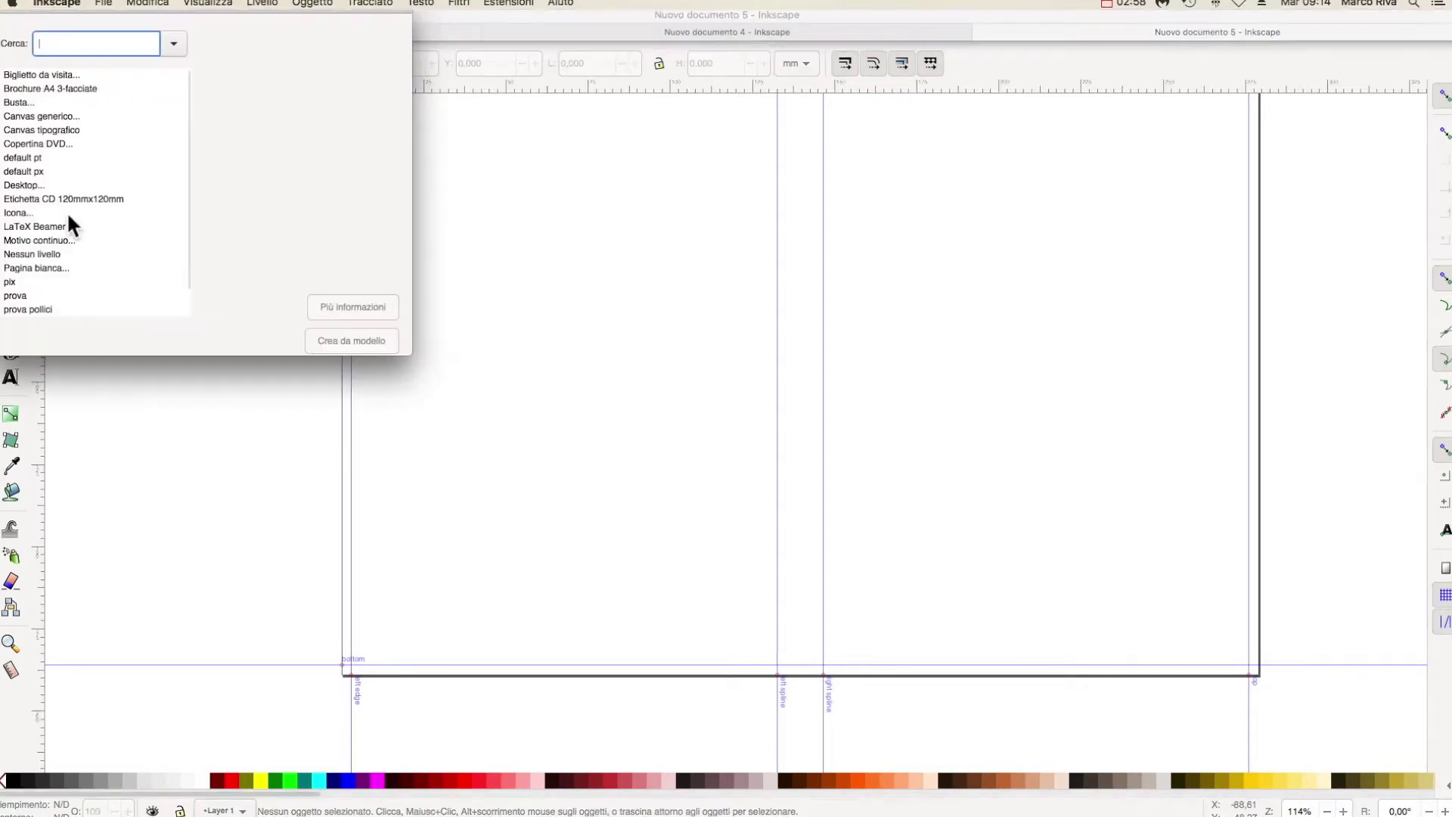
scroll(56, 244, down, 1)
scroll(56, 242, up, 1)
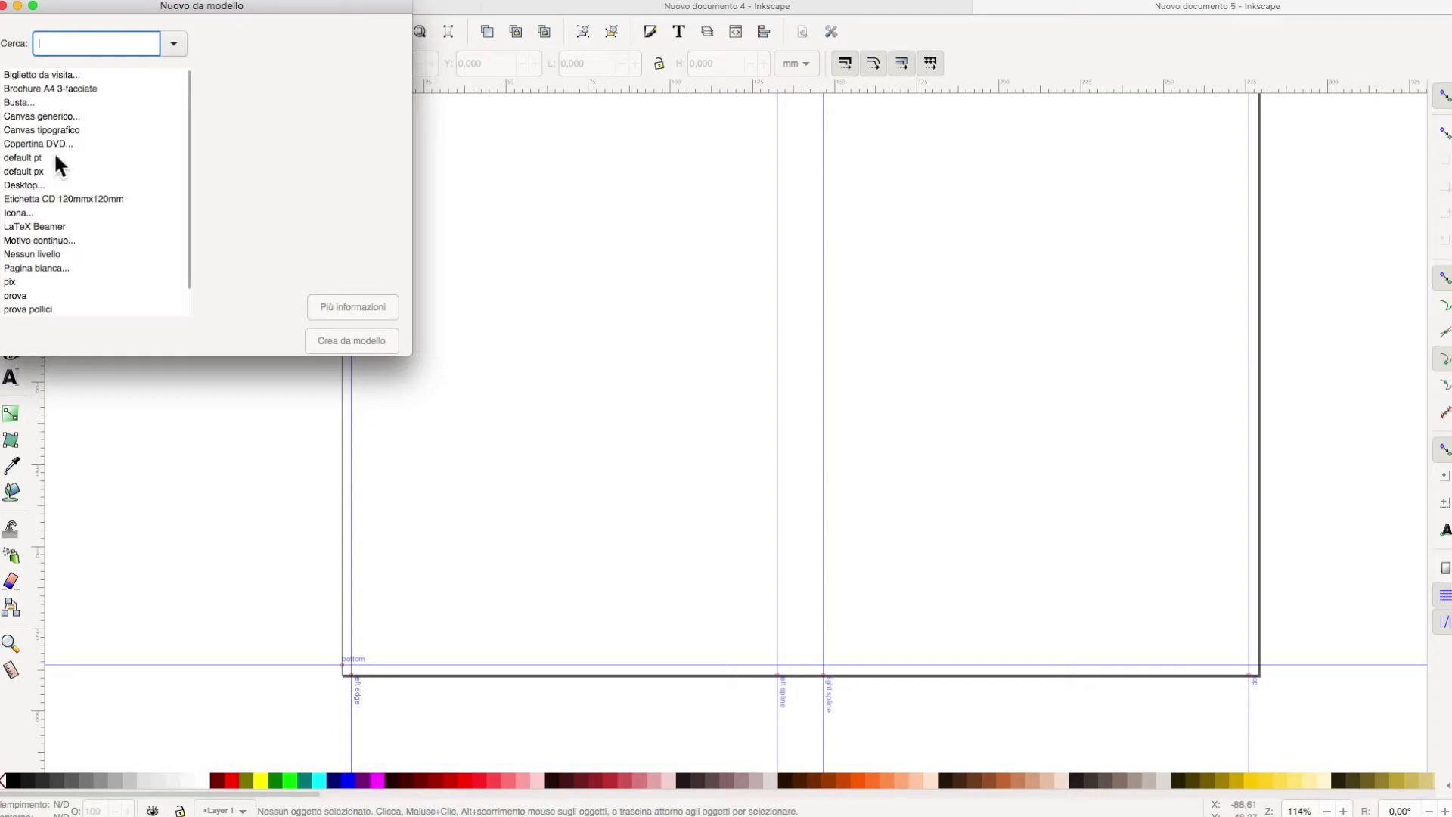
click(48, 130)
click(363, 351)
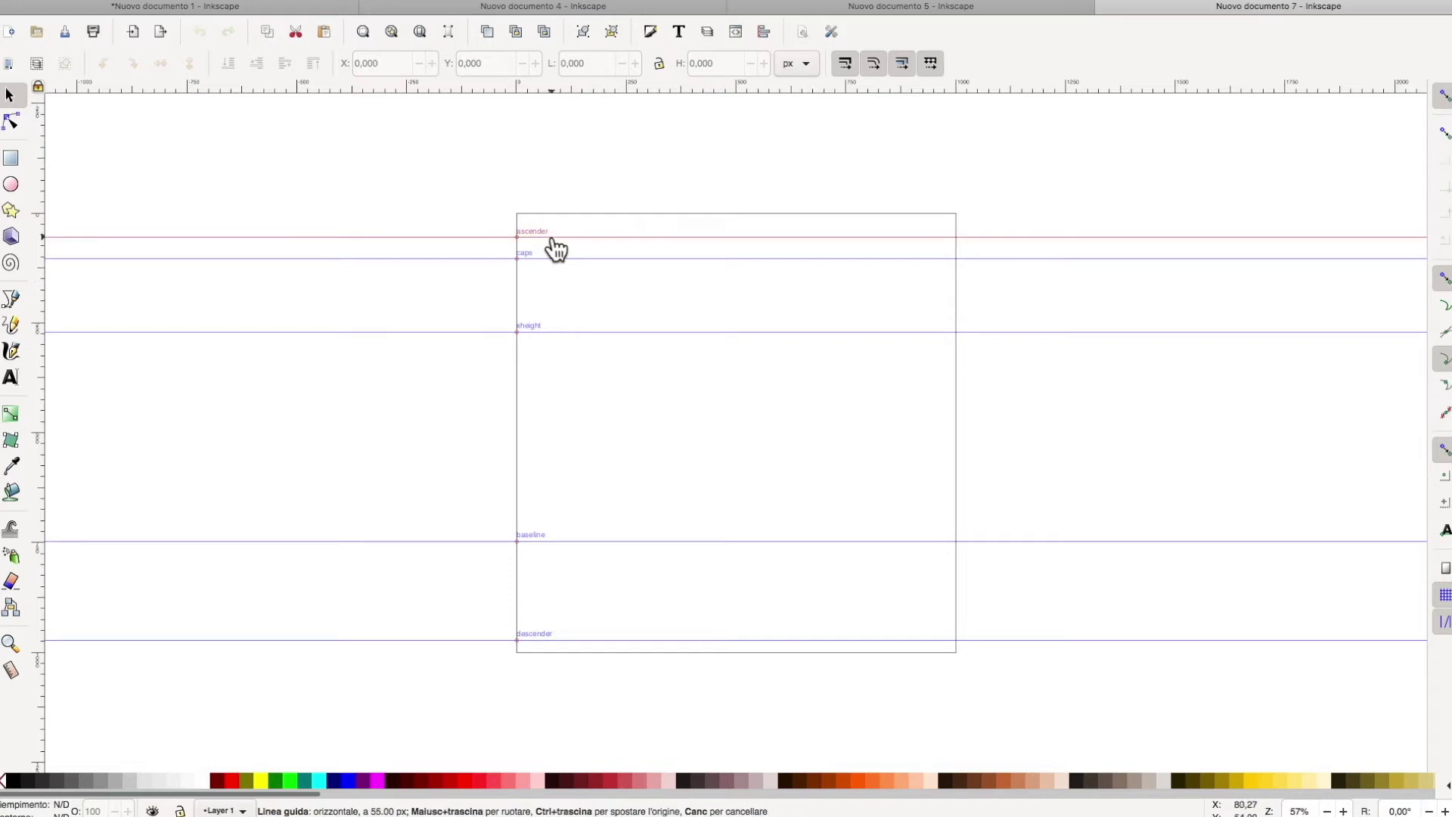
Step: Nudge the ascender guide slightly upward on the typographic canvas
drag(490, 237, 493, 231)
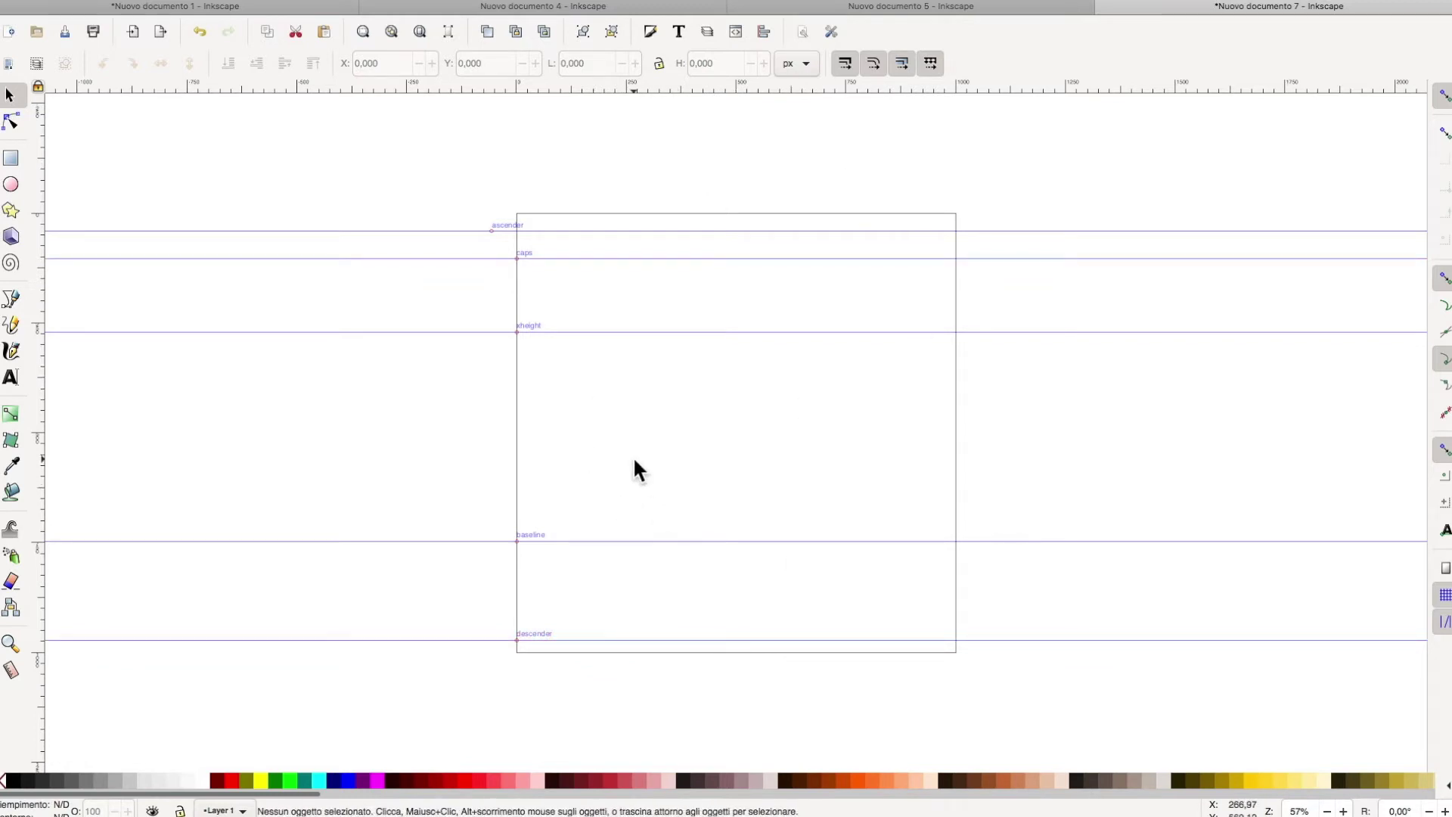
click(391, 179)
mouse_move(100, 7)
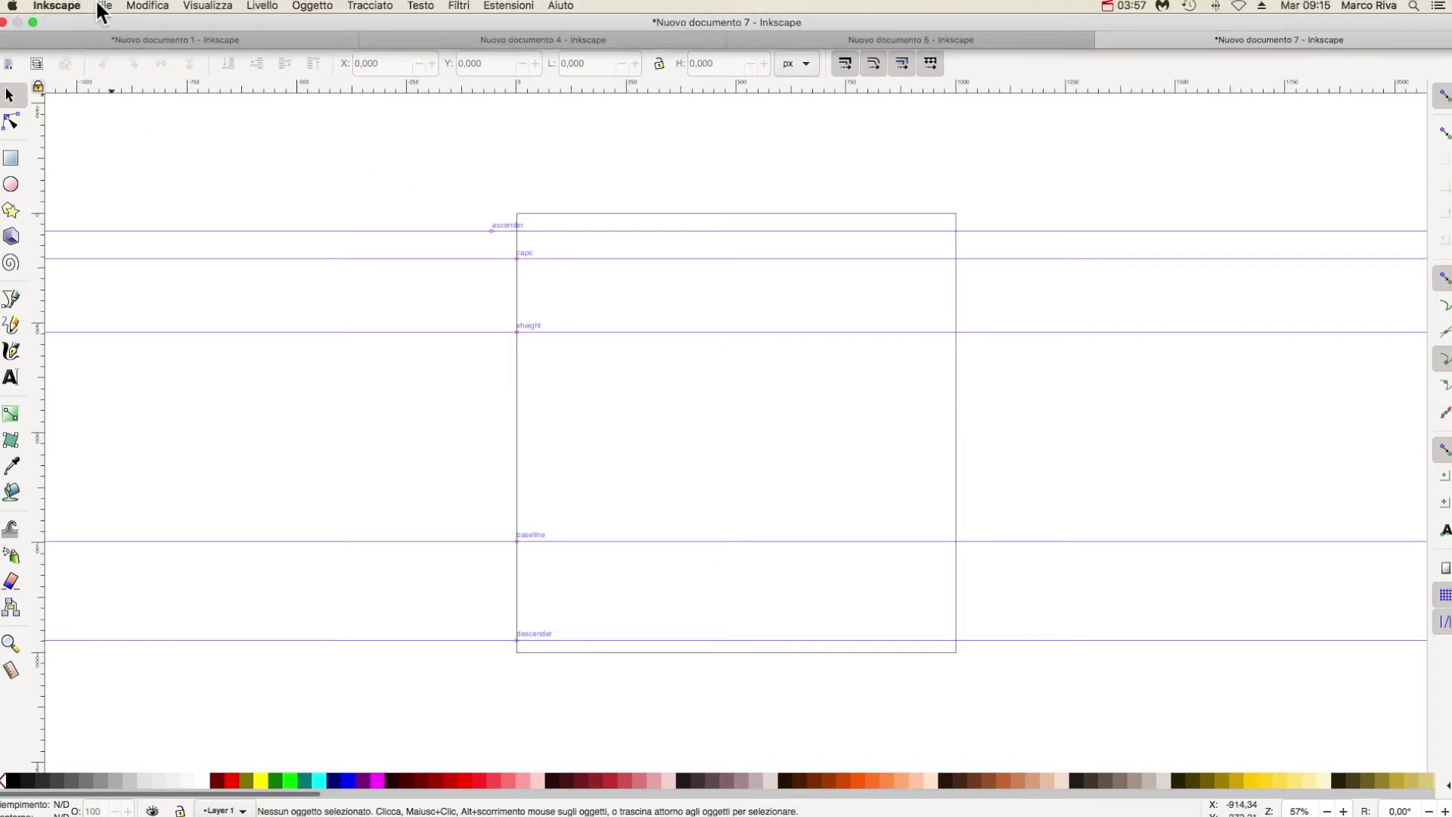
click(101, 4)
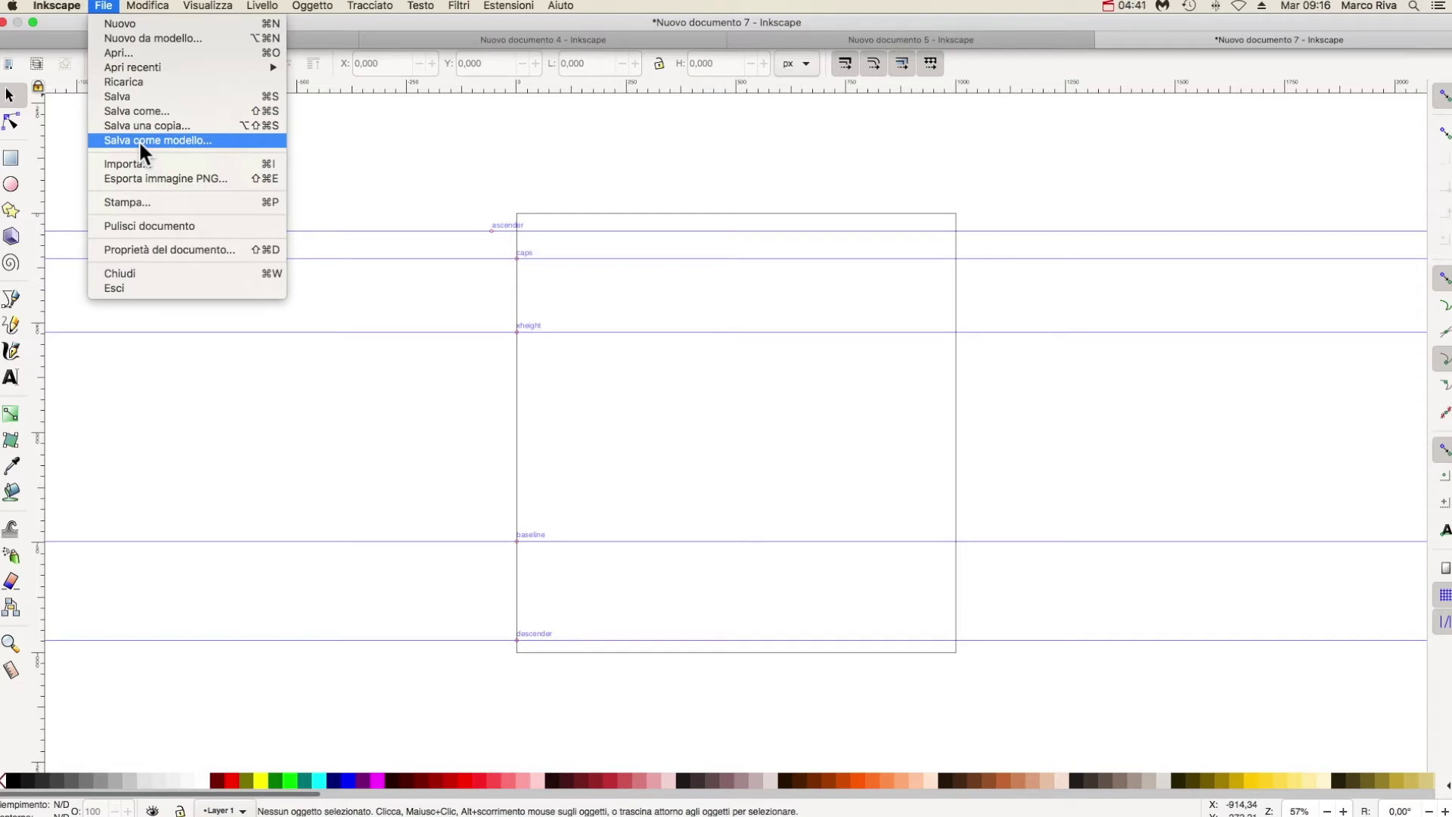
click(143, 144)
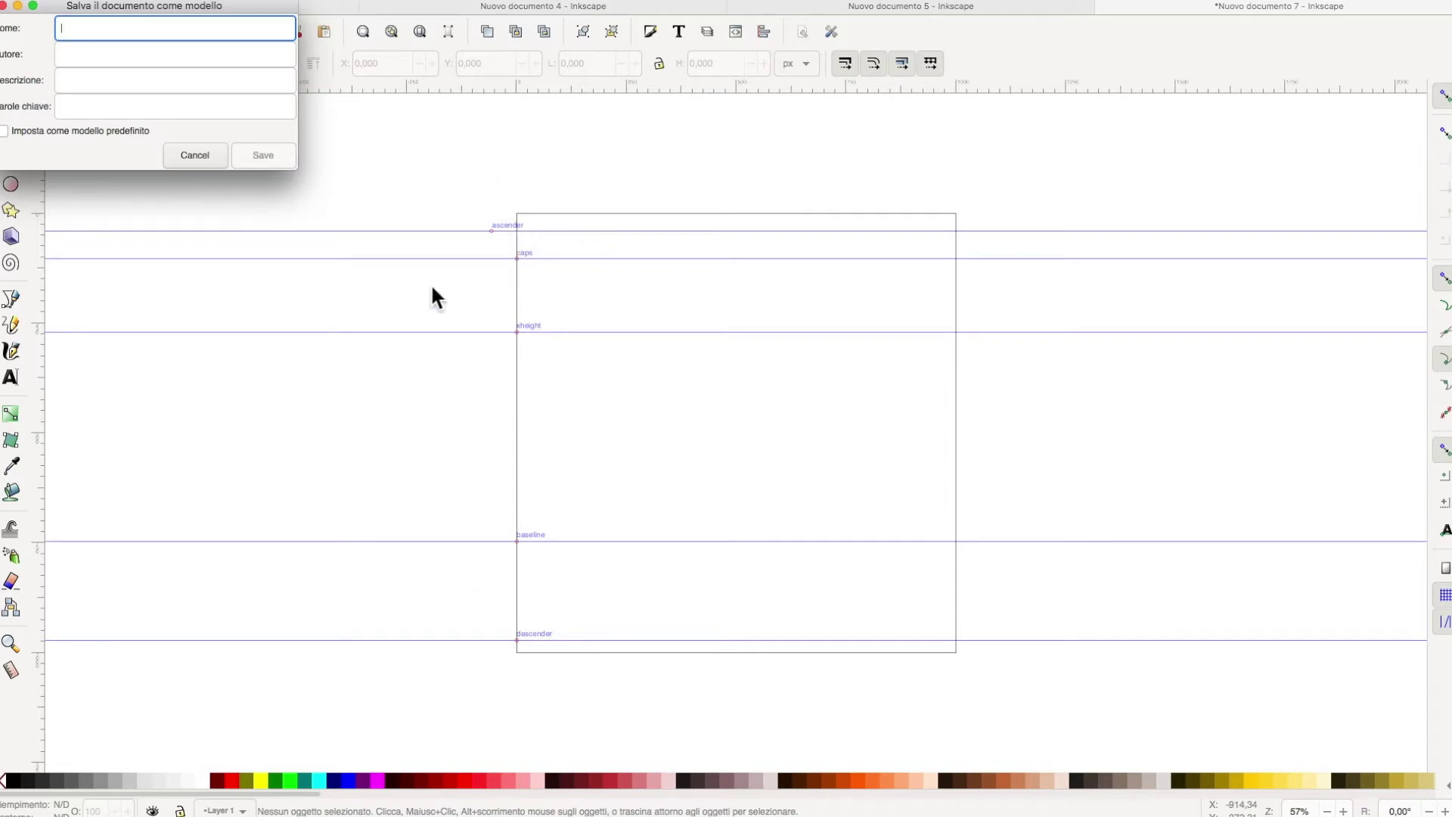
click(195, 156)
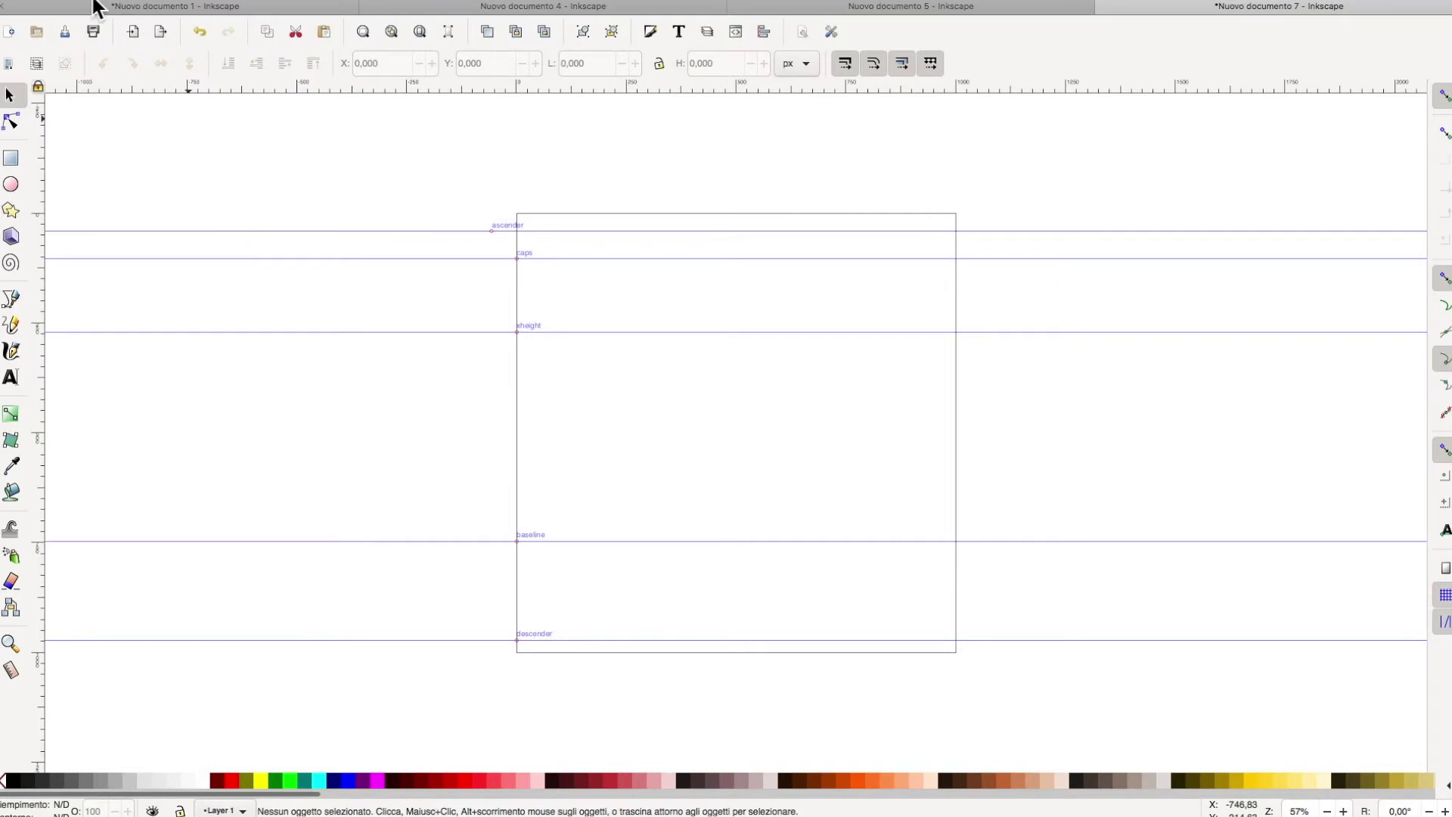
click(105, 6)
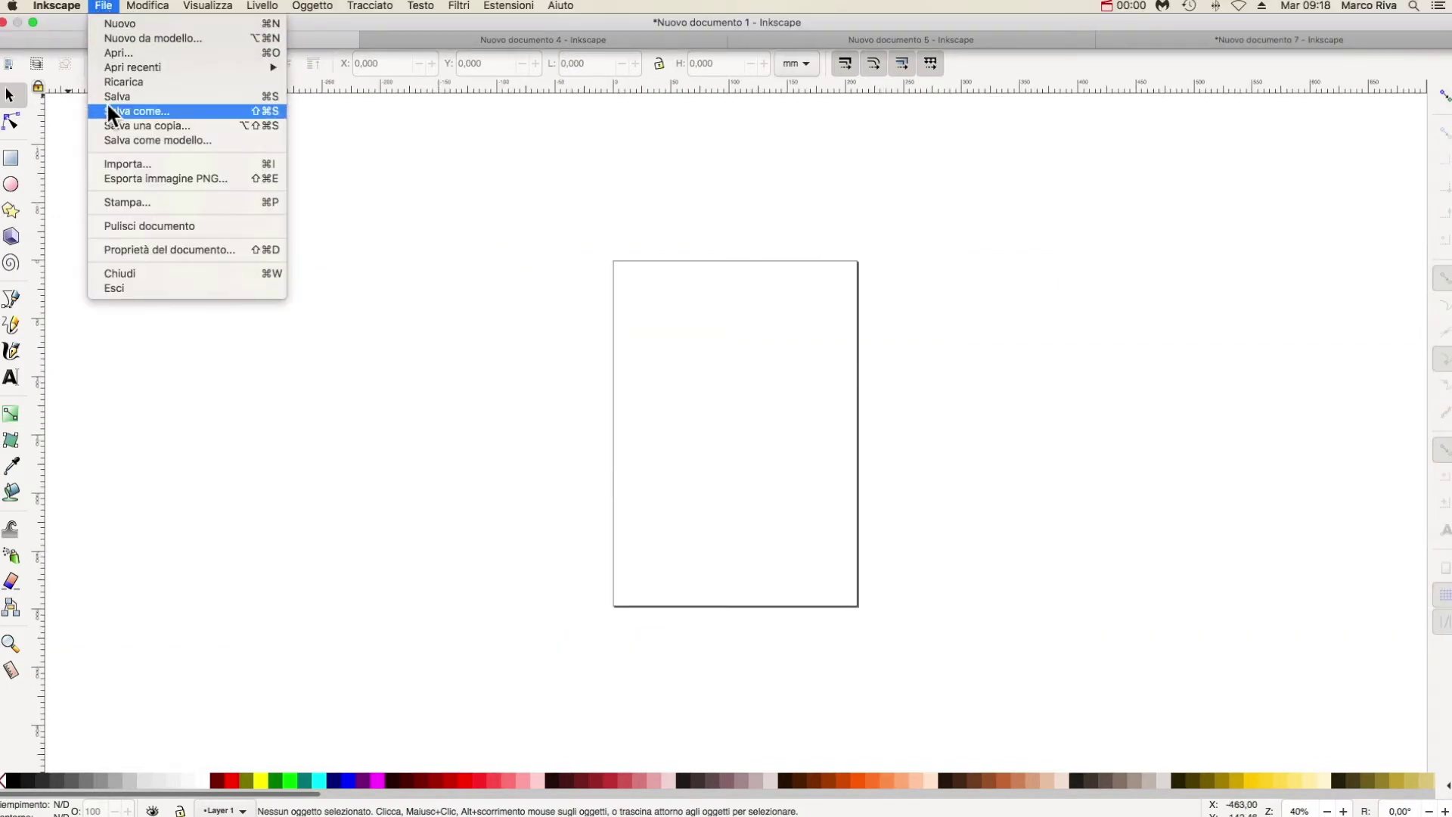
Step: Import sfera.png and drag the green sphere picture onto the page's upper half
click(112, 164)
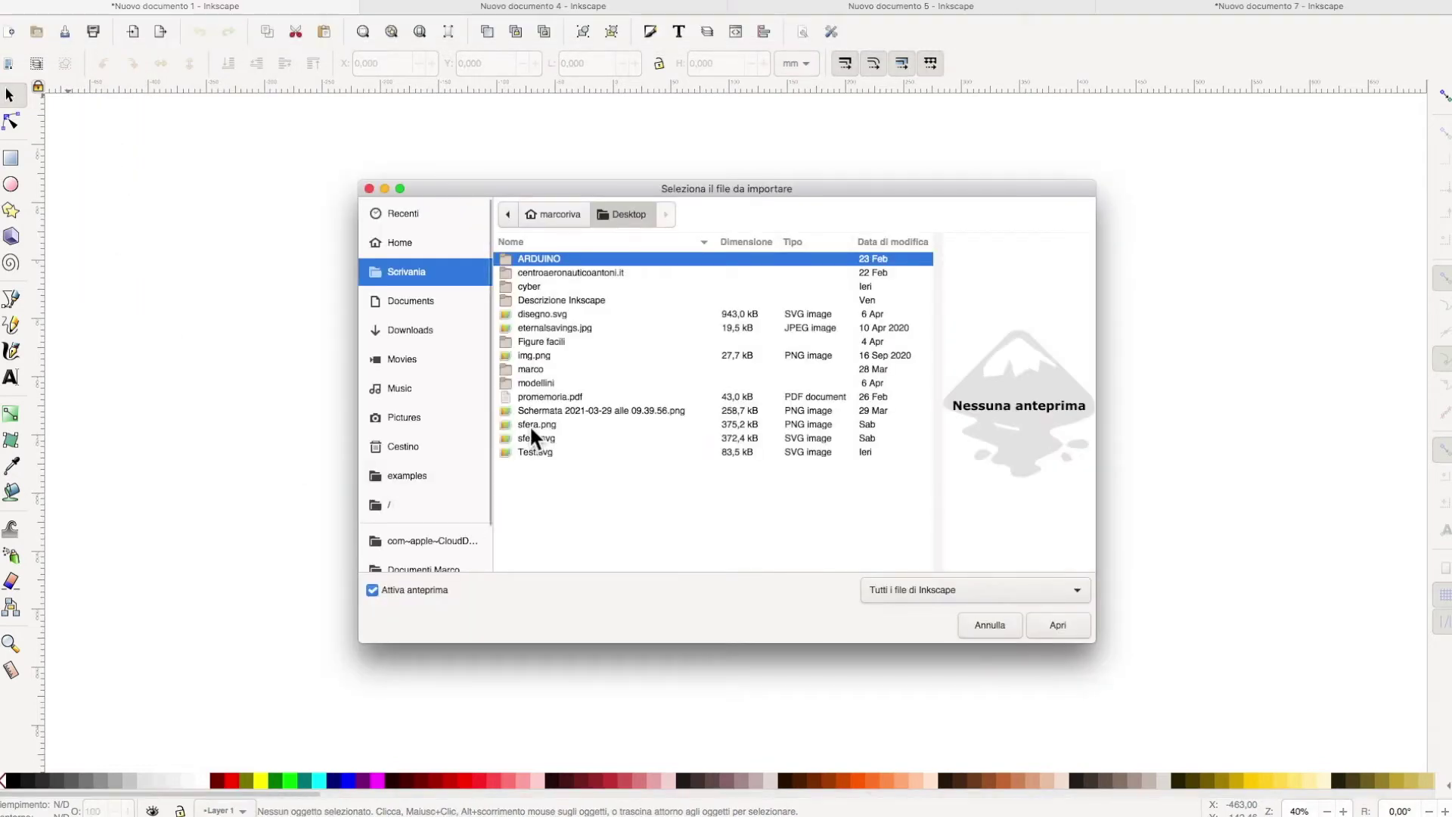
click(529, 425)
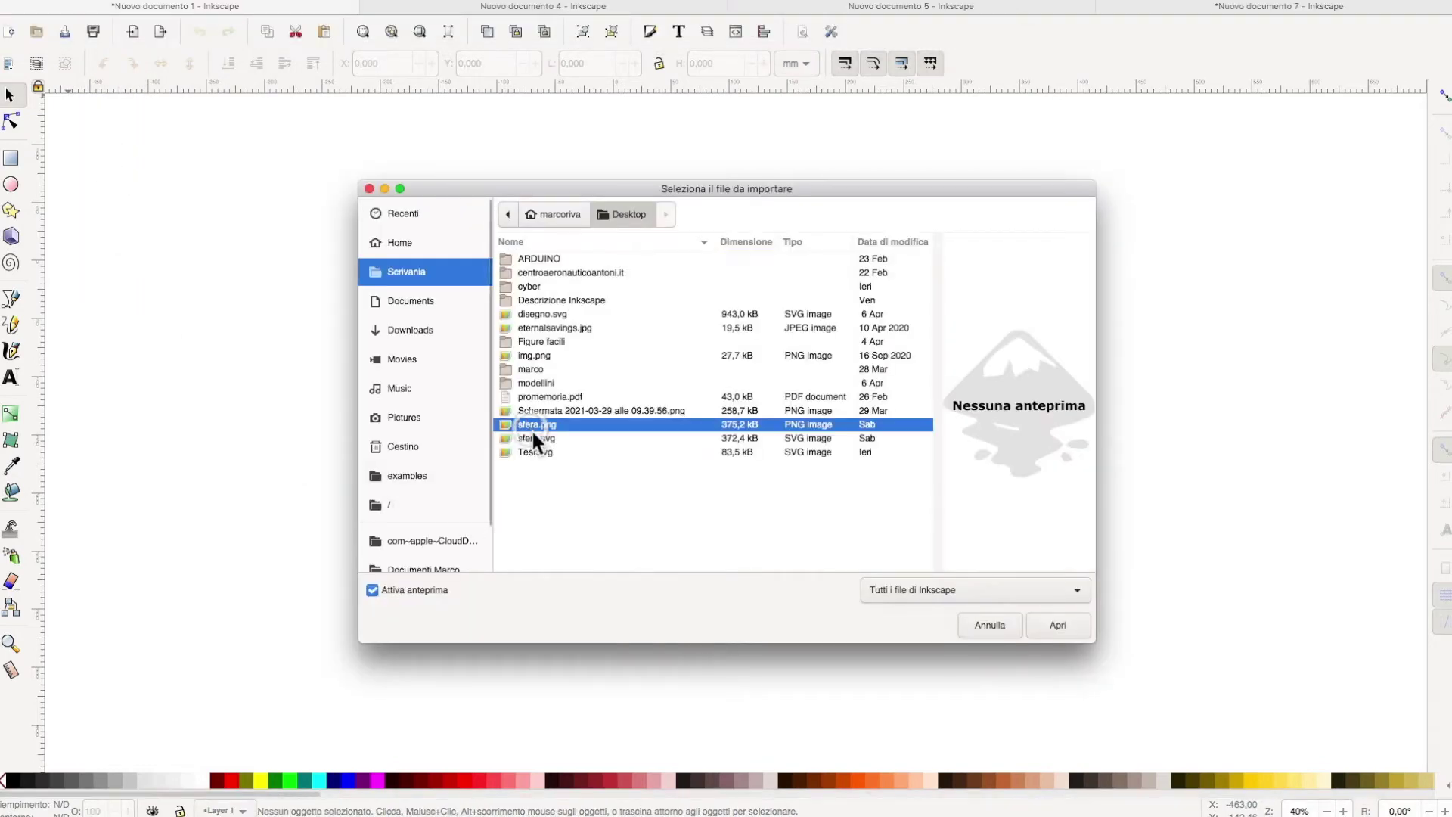
click(1058, 628)
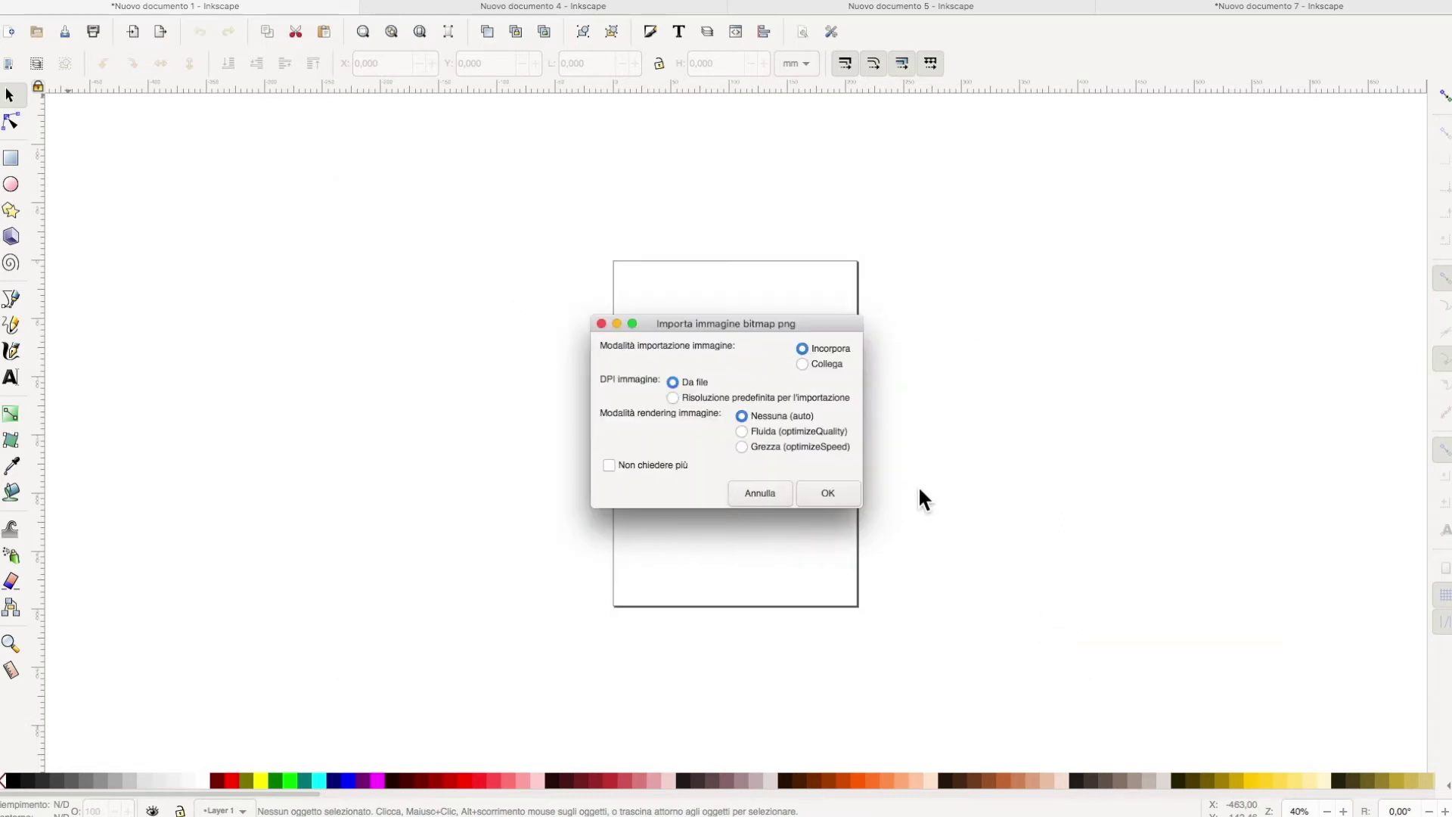
click(834, 357)
click(830, 492)
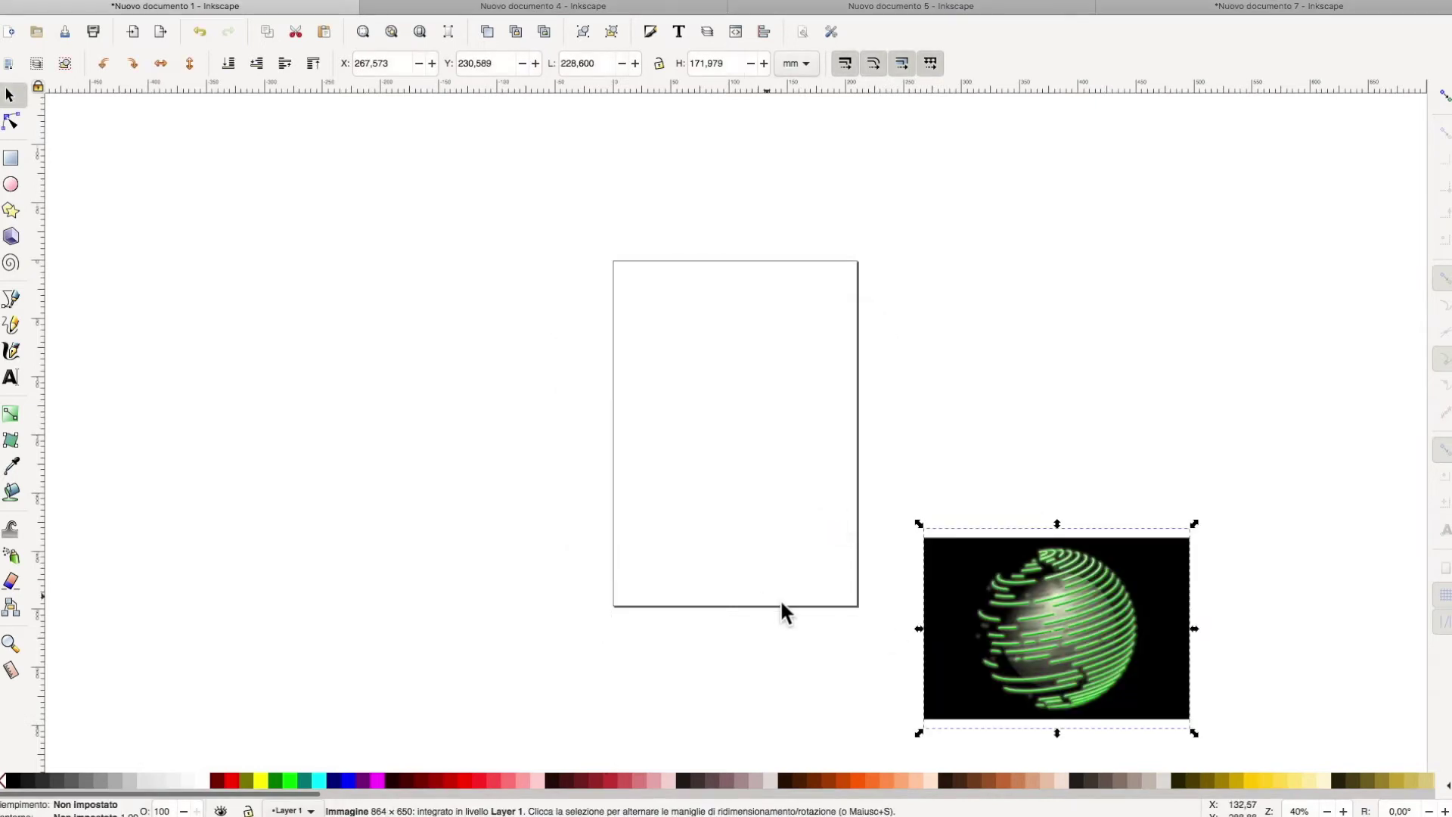
drag(1052, 665, 697, 423)
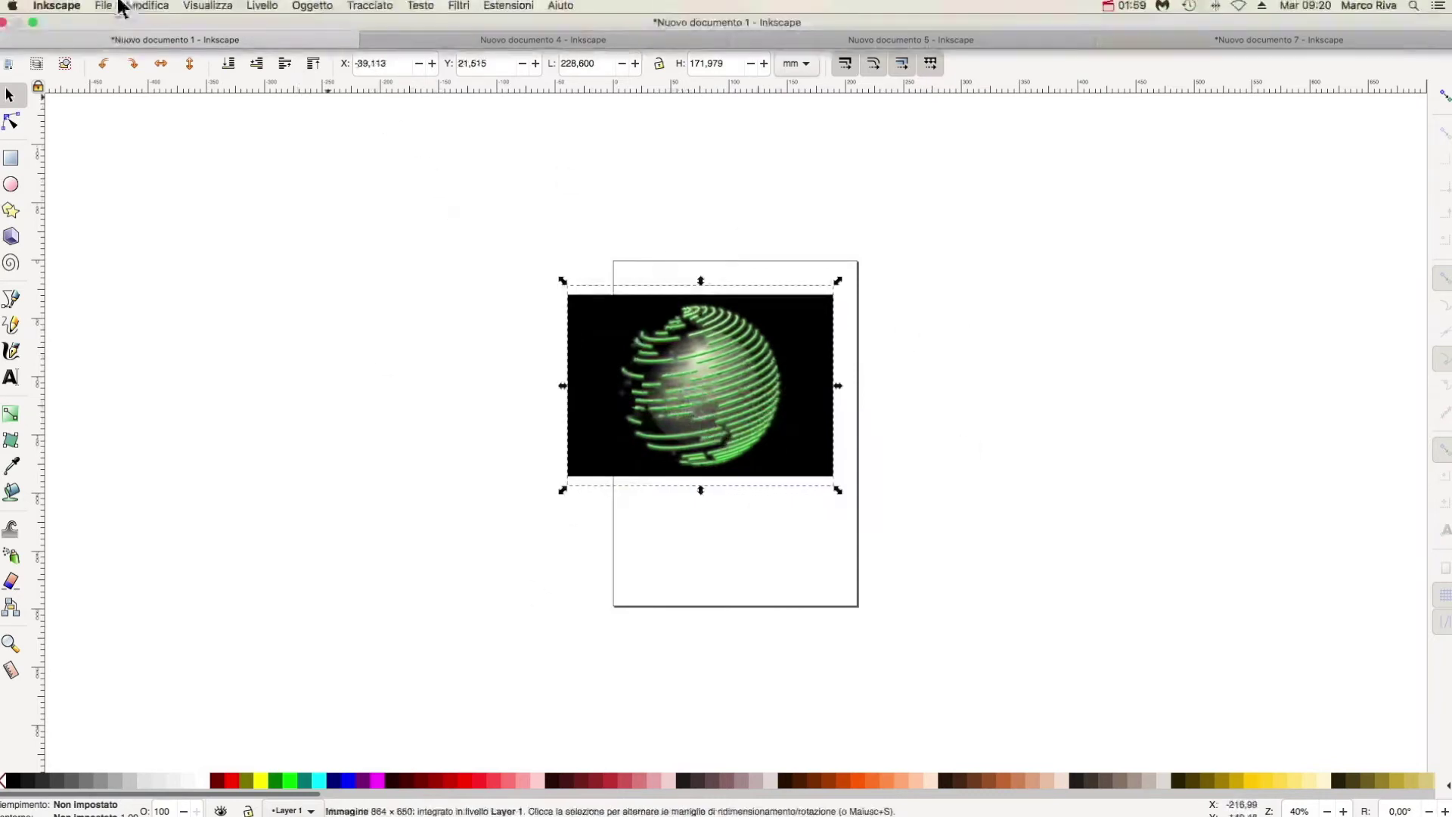
click(106, 6)
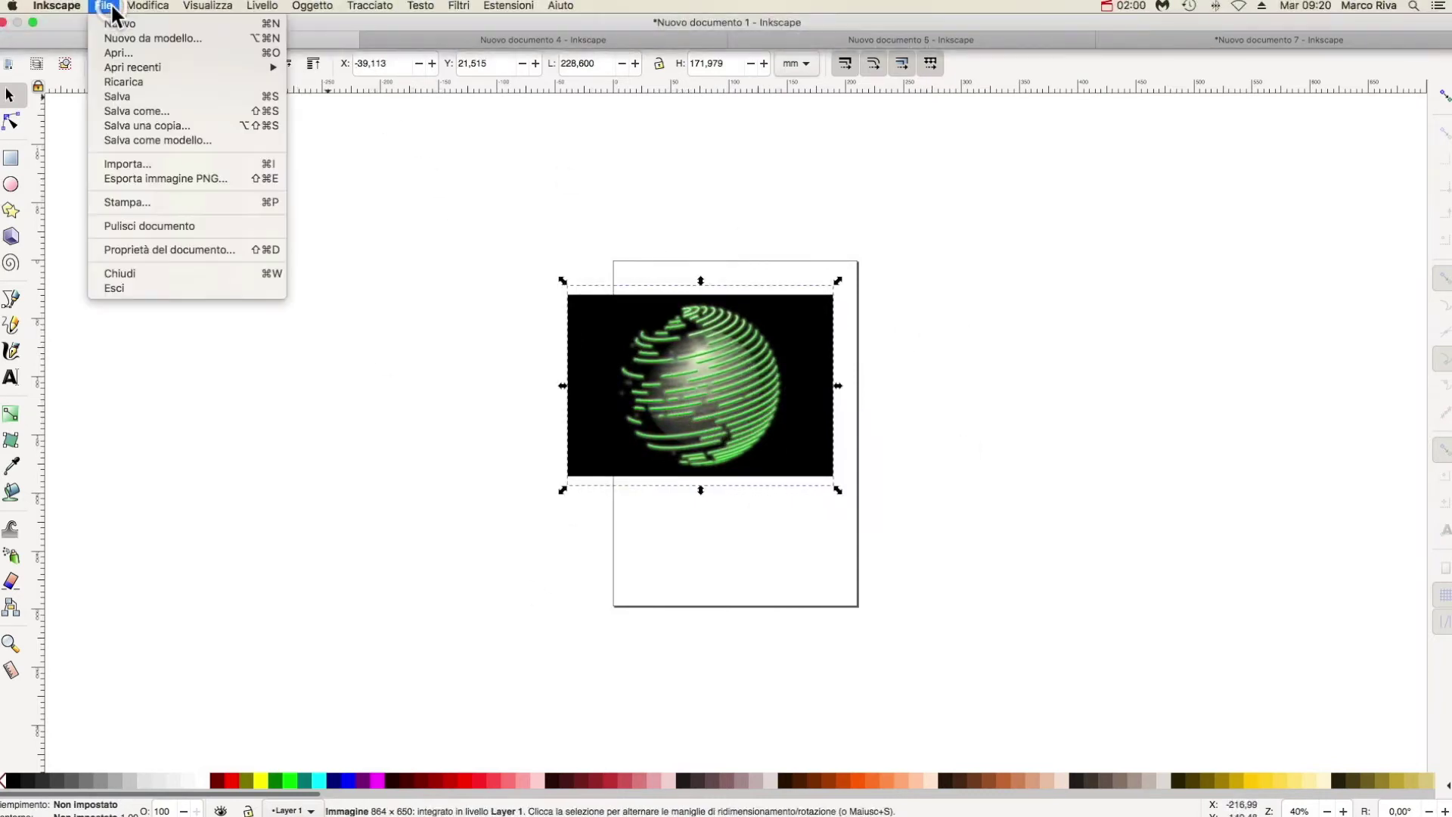
Step: Draw a red rectangle and an orange circle, and delete the green globe image
click(153, 178)
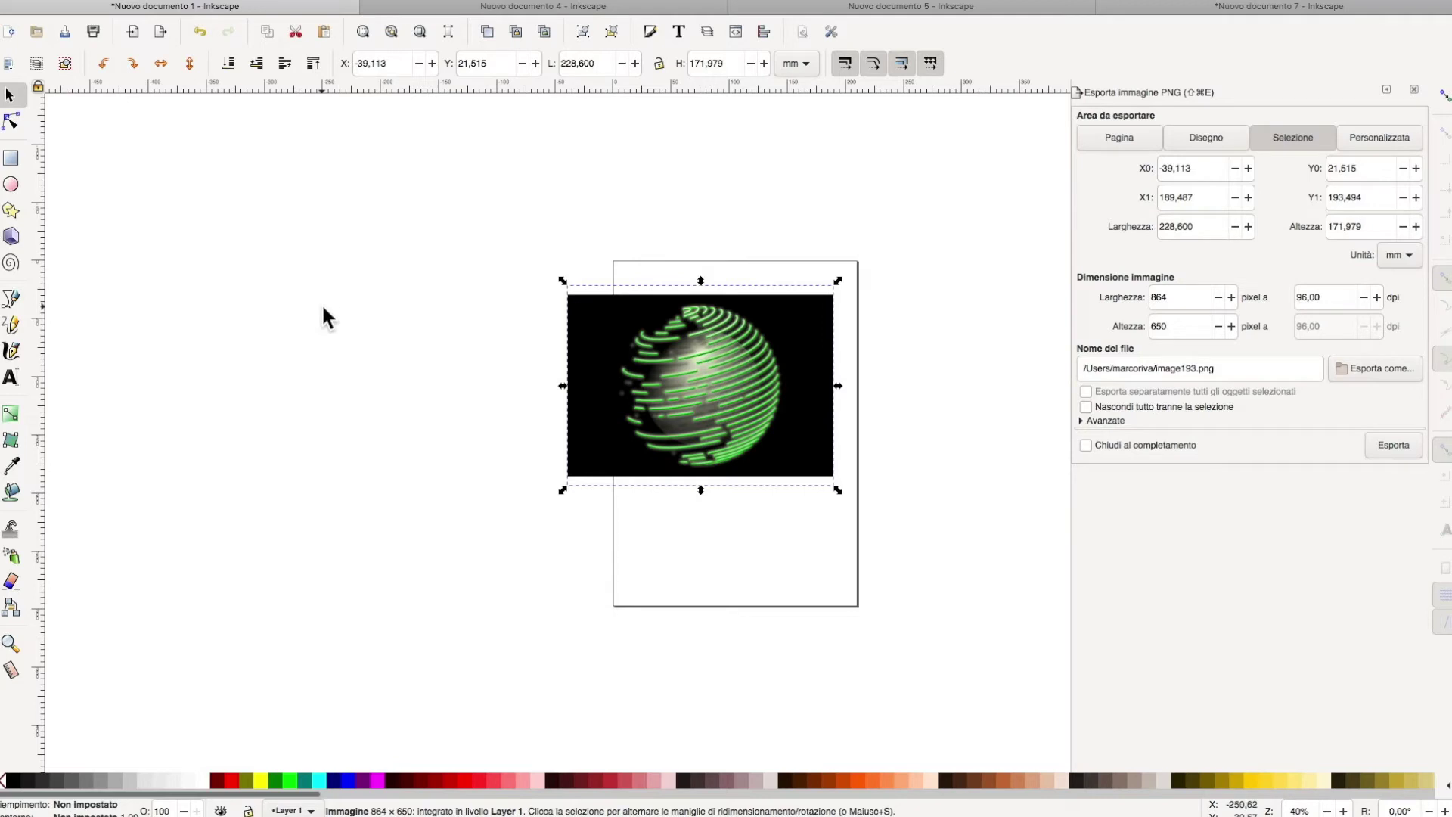
click(11, 158)
drag(204, 195, 333, 288)
click(10, 184)
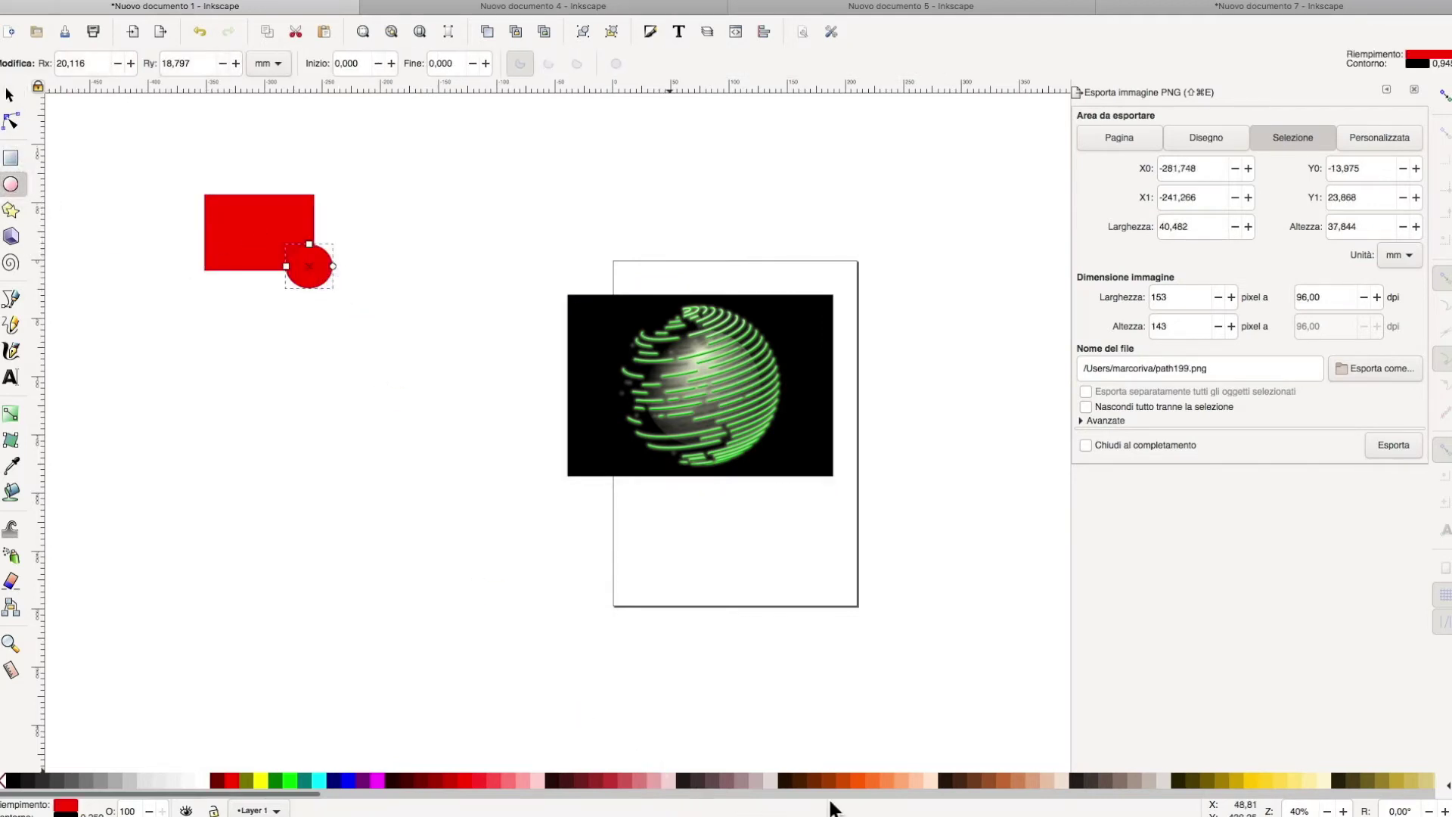
click(865, 779)
click(10, 94)
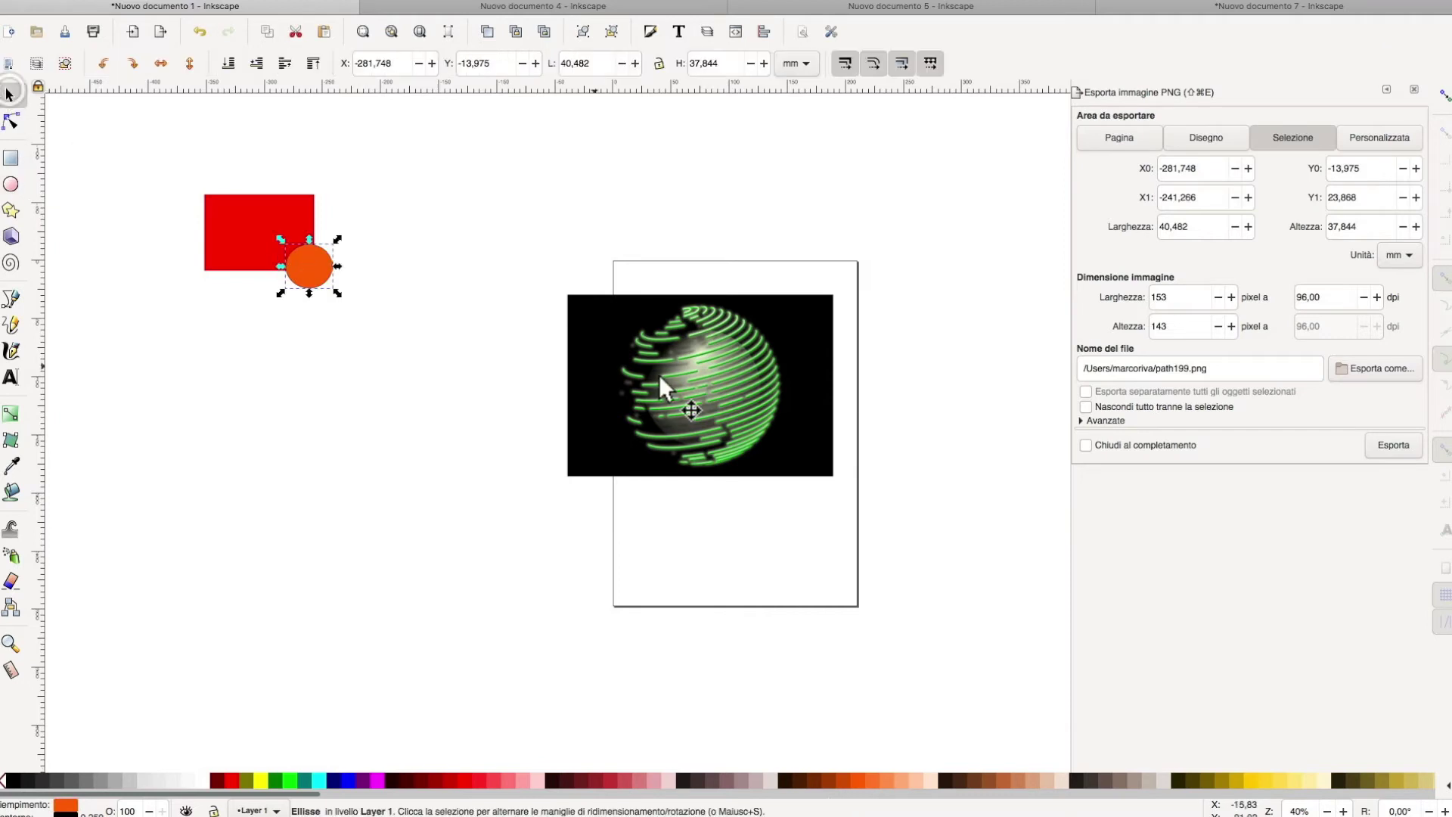
click(653, 374)
key(Delete)
Step: Scale and move both shapes together onto the page, then deselect them
drag(147, 145, 406, 346)
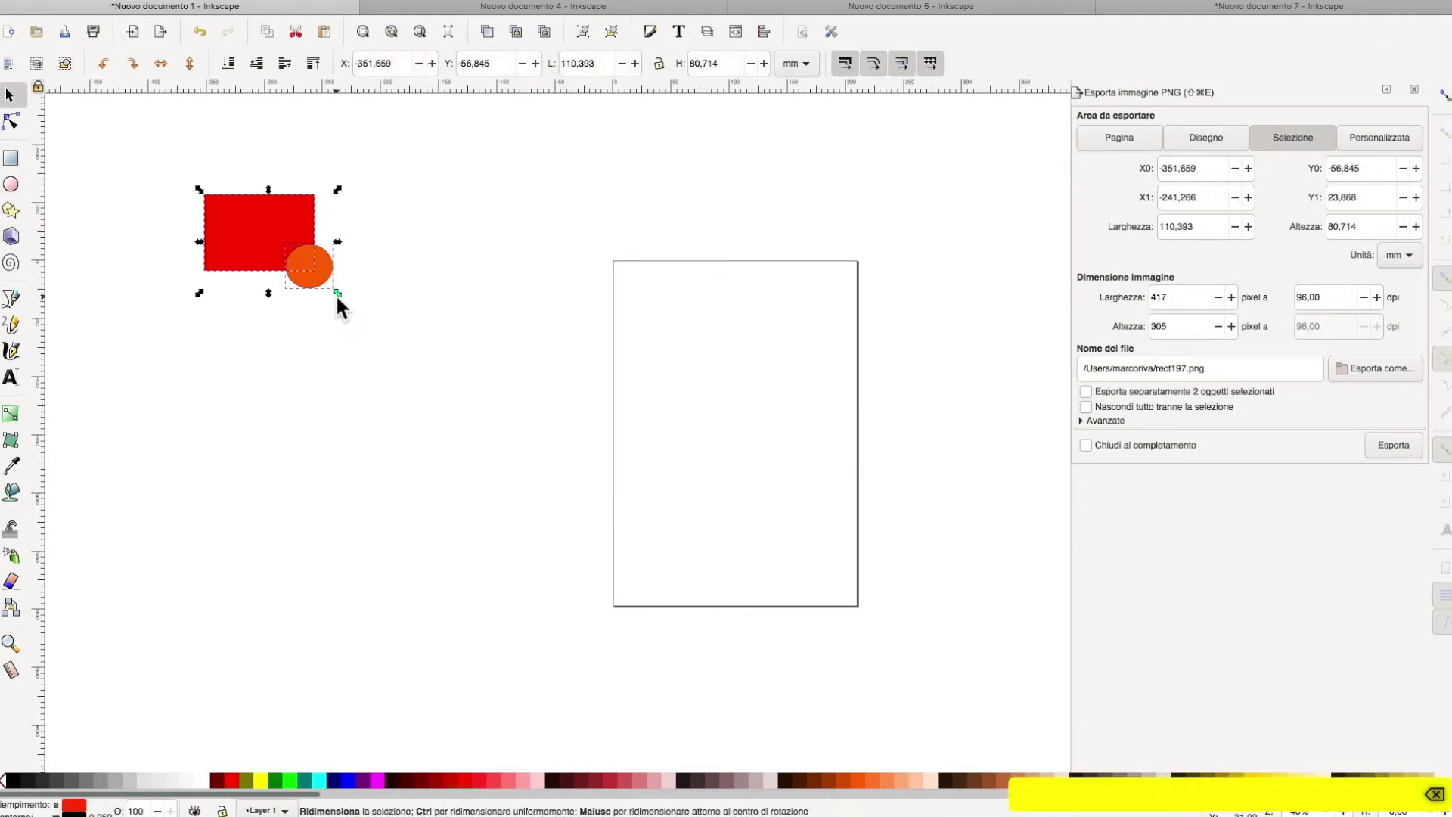
drag(337, 293, 439, 367)
drag(273, 242, 743, 407)
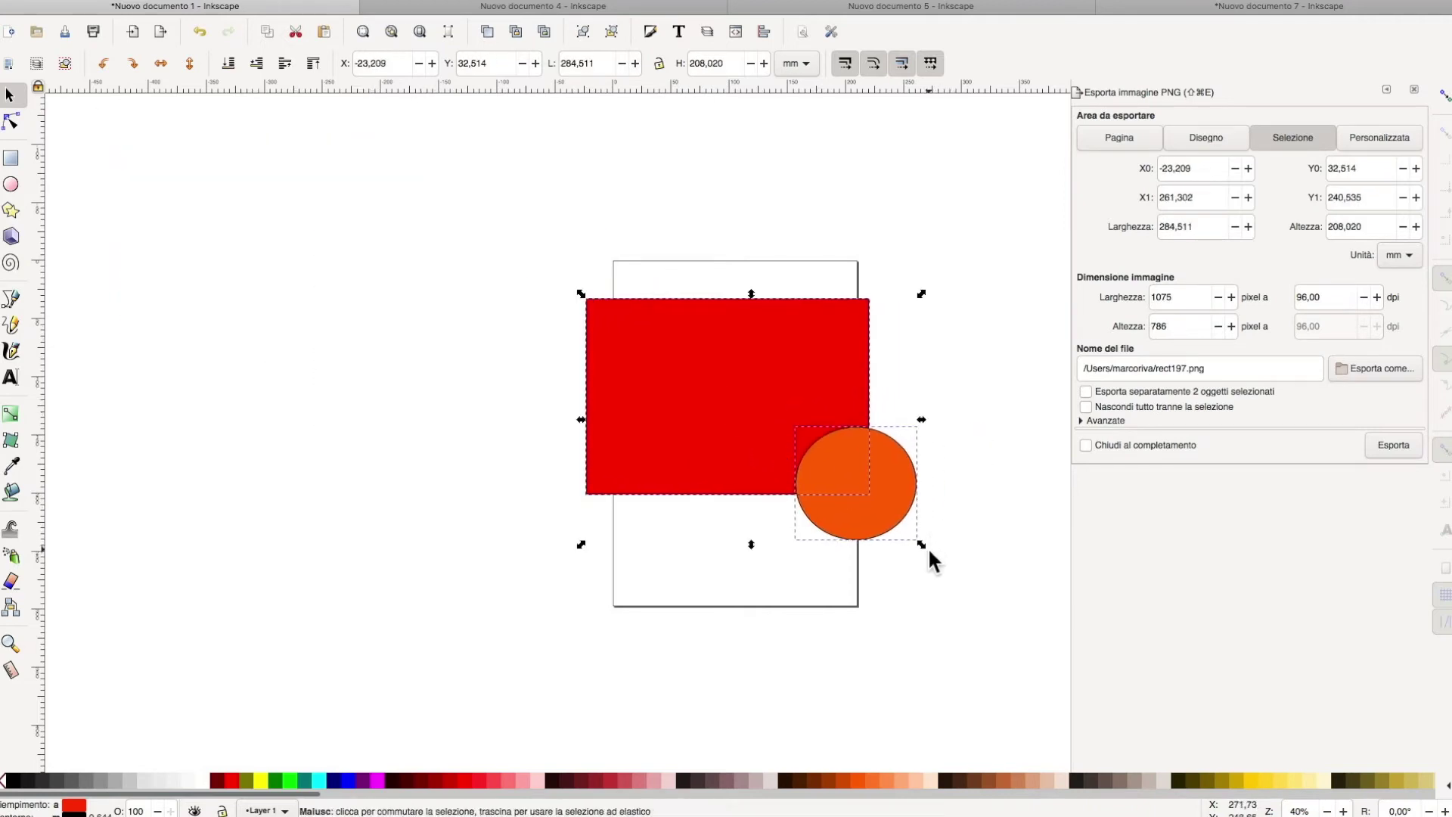
drag(924, 542, 869, 505)
drag(748, 420, 732, 417)
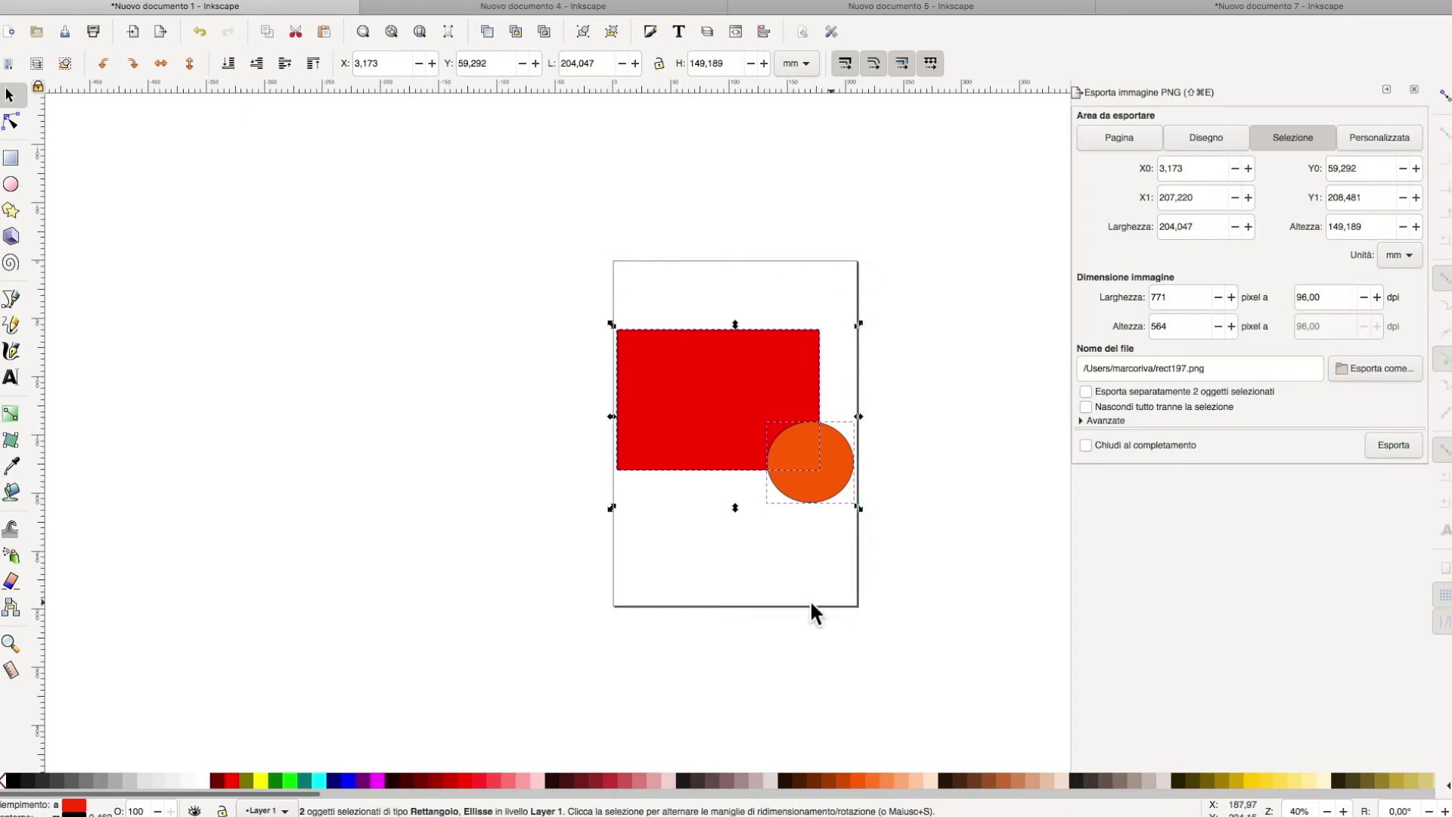
click(580, 254)
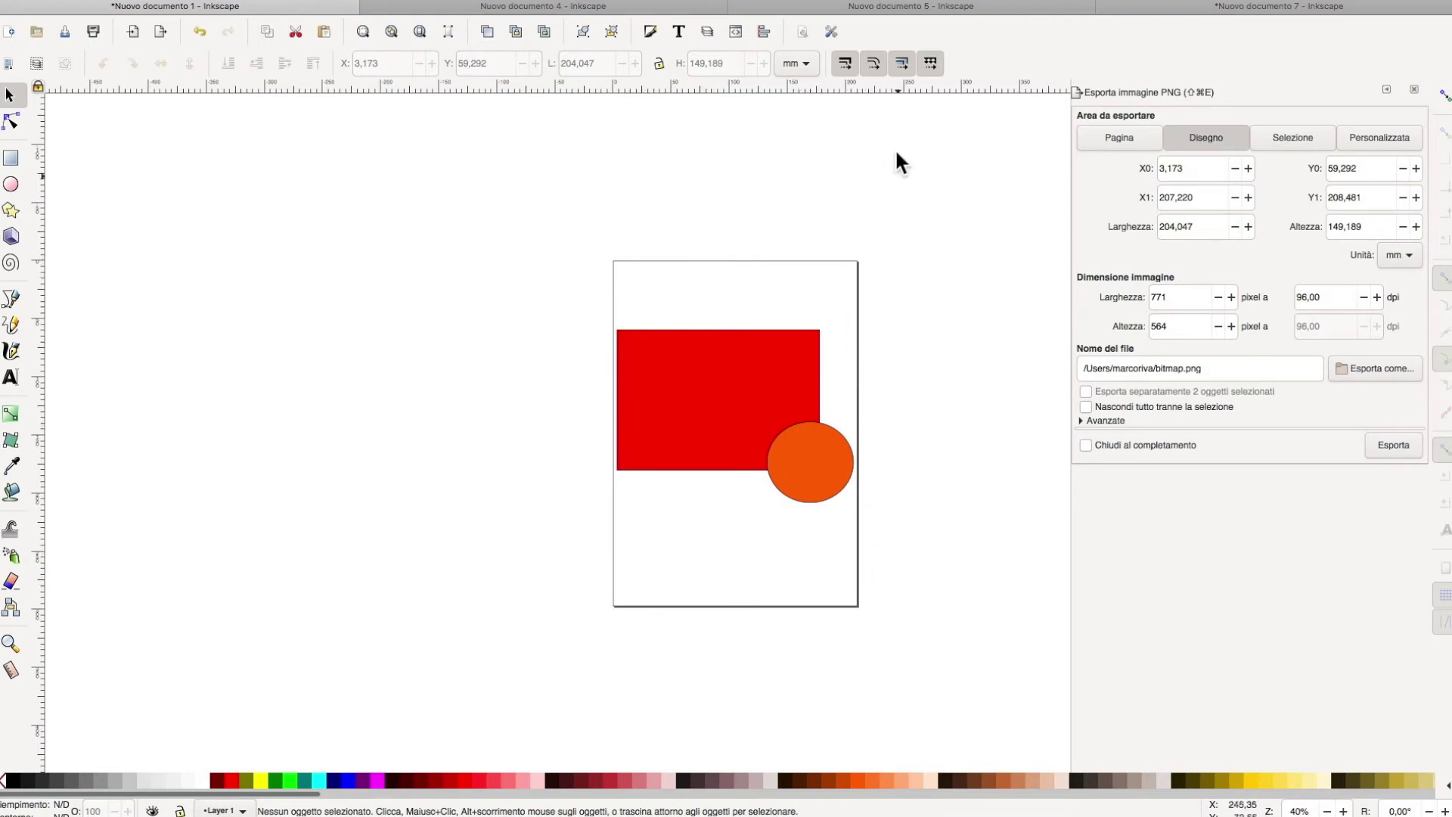
click(802, 31)
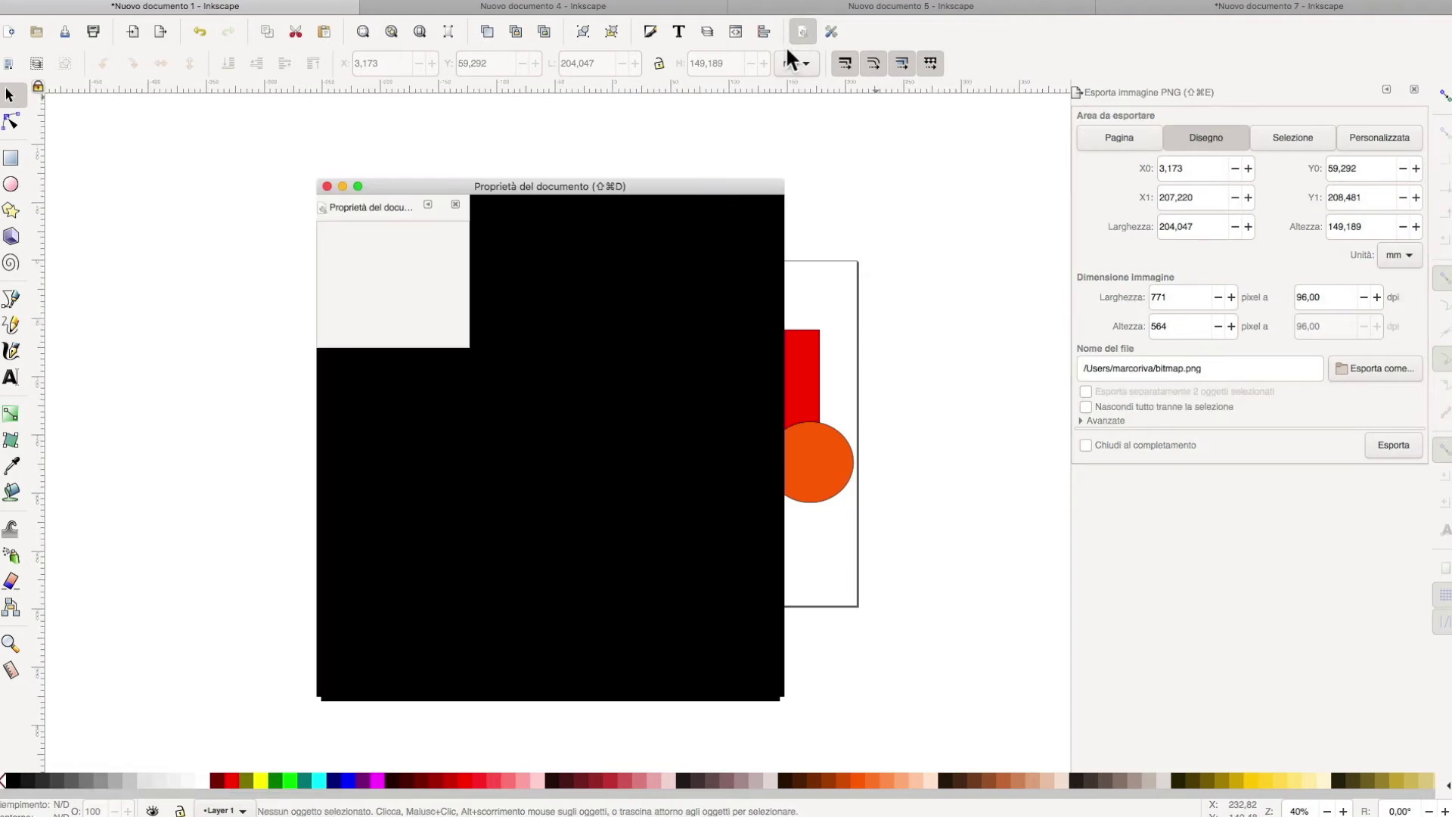
Step: Hide the page border in Document Properties and set the PNG export area to the drawing
mouse_move(564, 189)
mouse_down()
mouse_move(336, 114)
mouse_move(303, 120)
mouse_up()
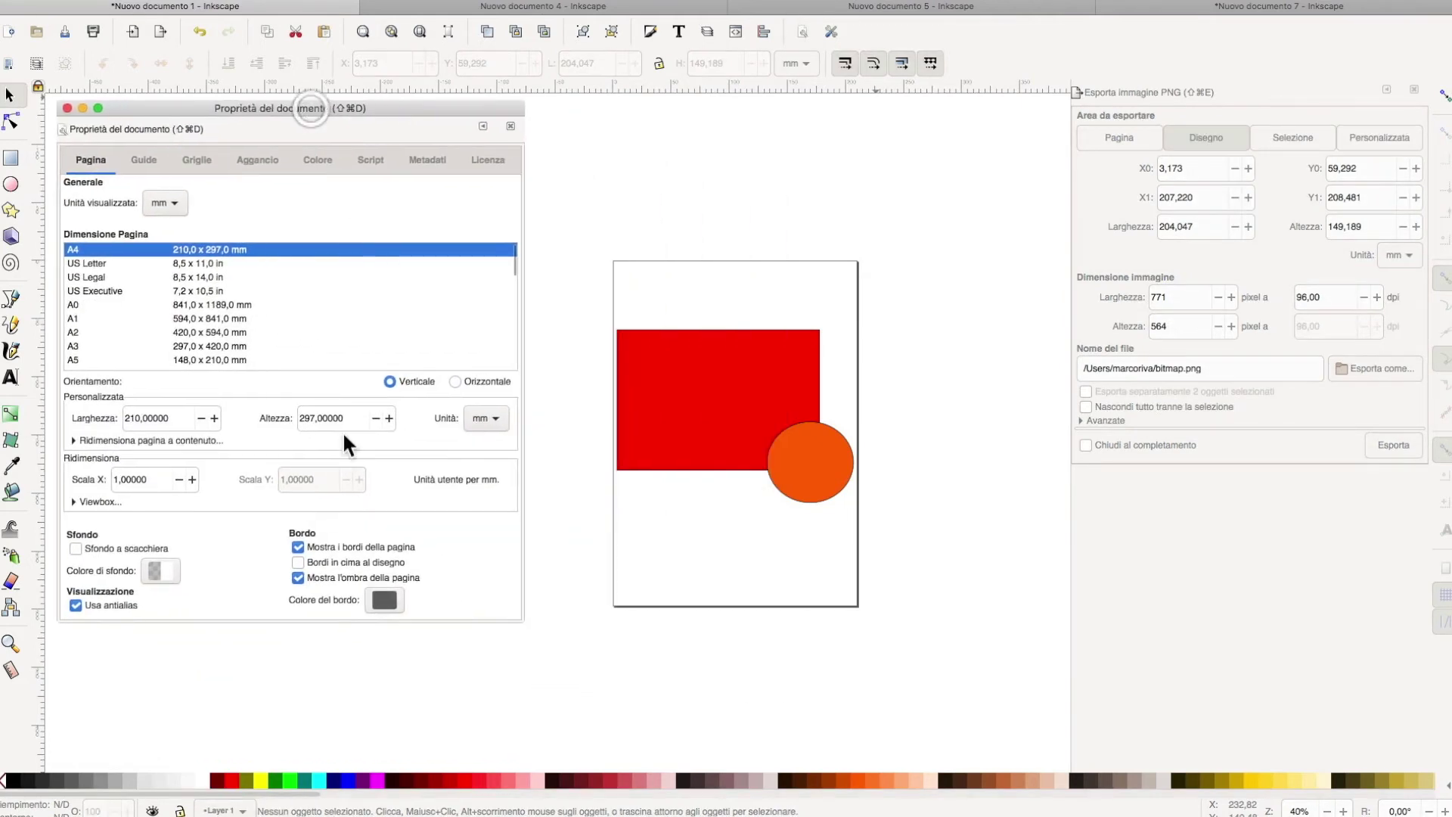
click(297, 547)
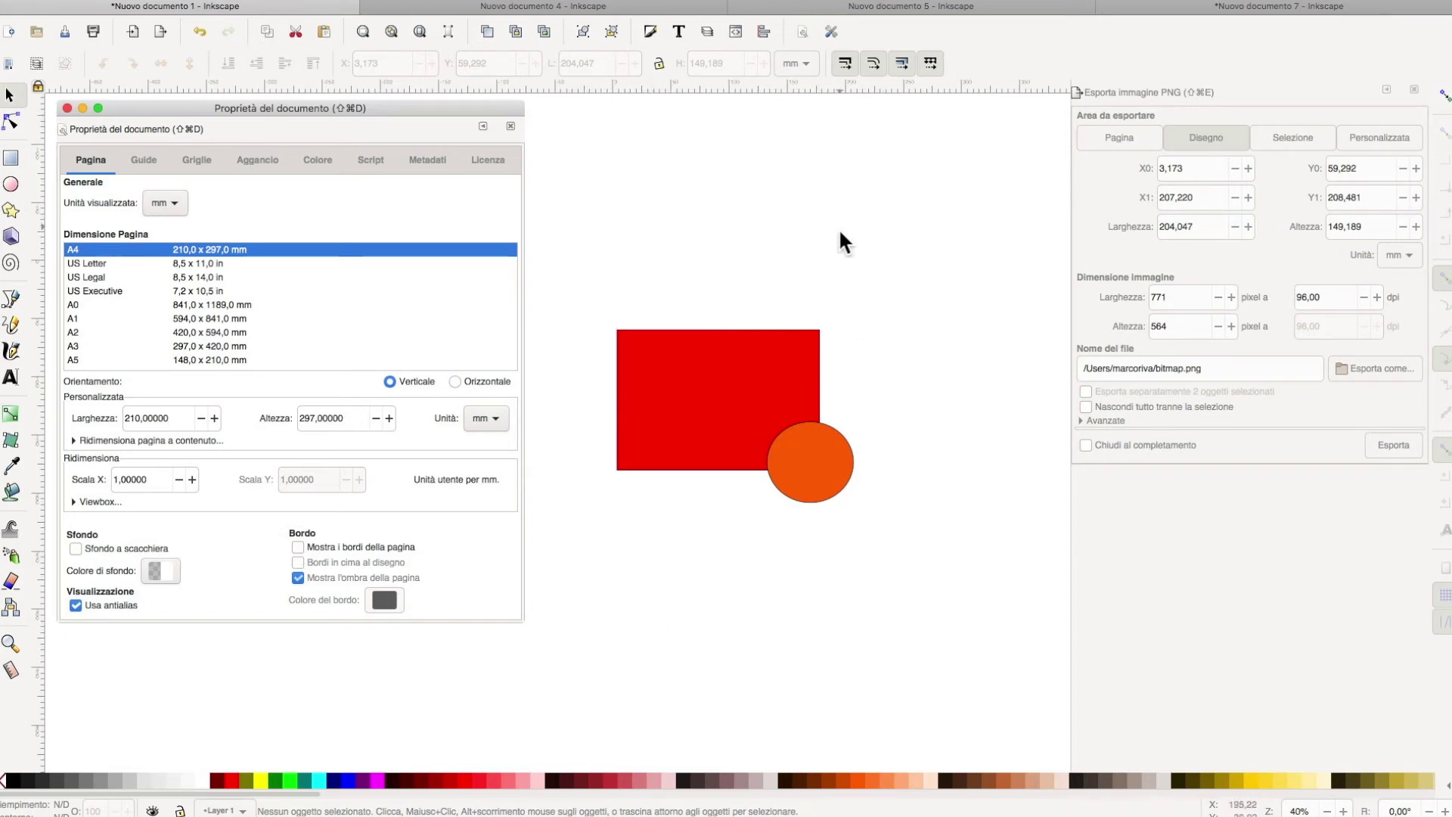
click(67, 108)
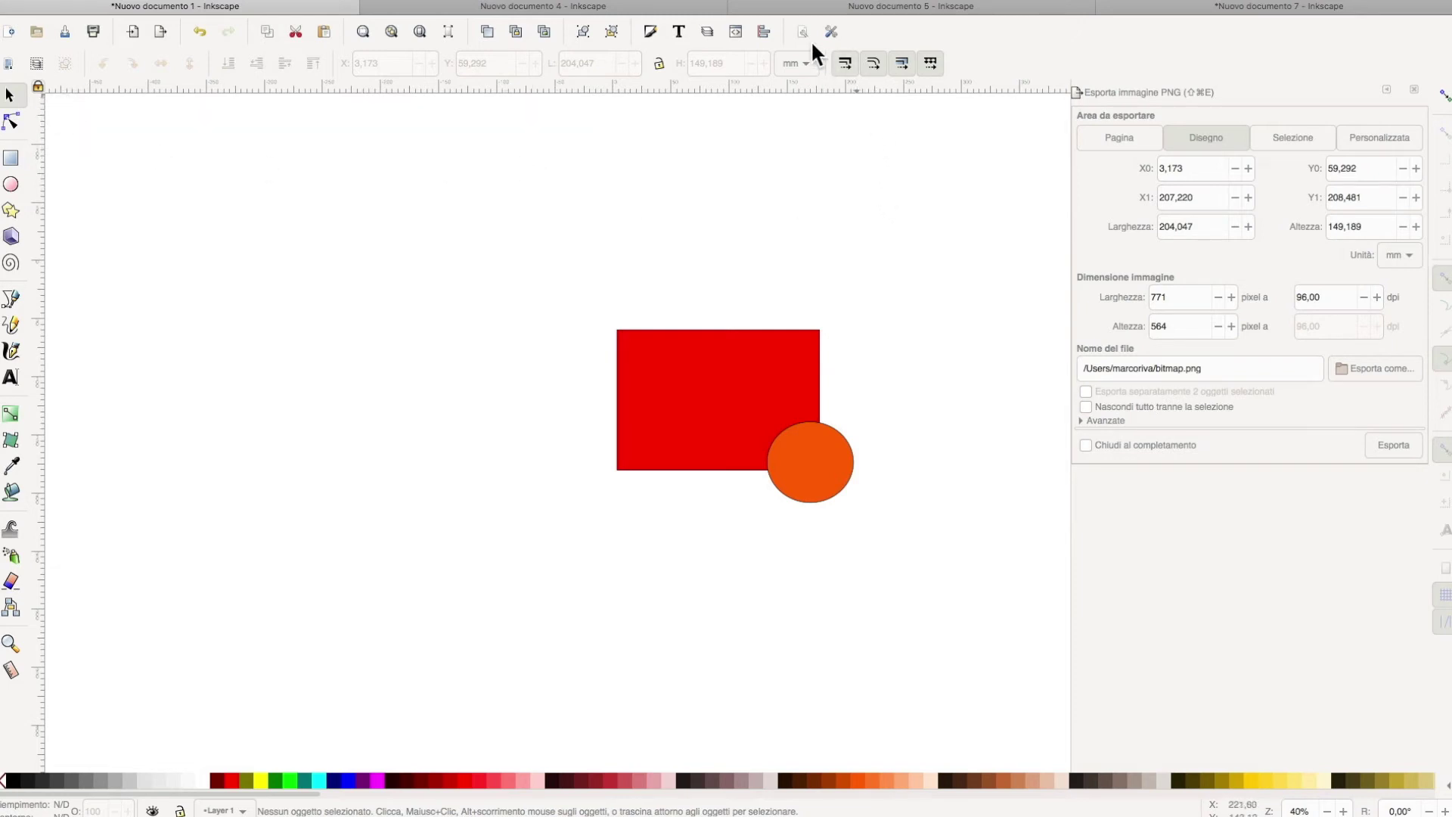
click(1206, 136)
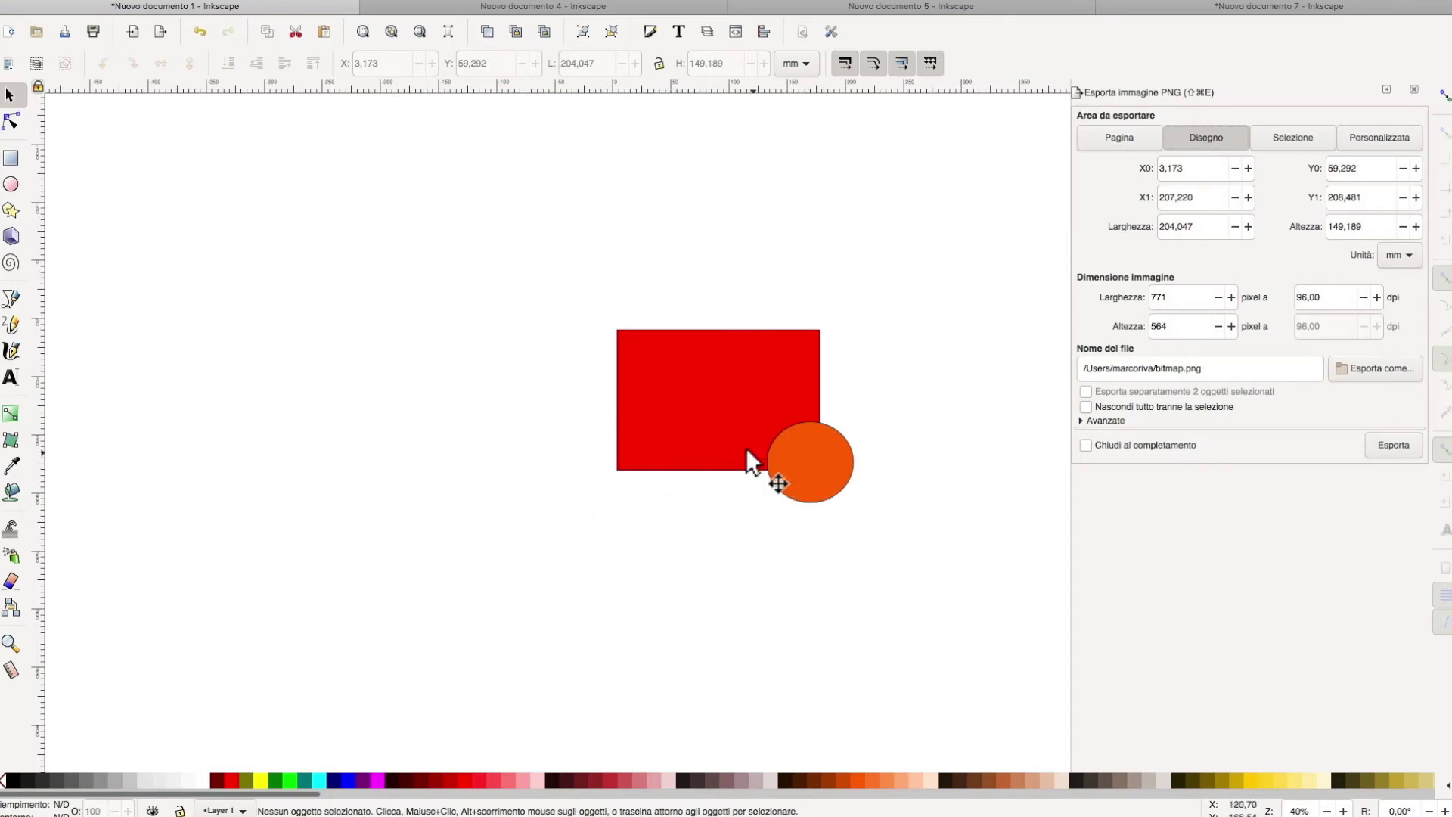
Step: Set a custom PNG export area matching the orange circle, 283 × 264 px at 96 dpi
click(795, 442)
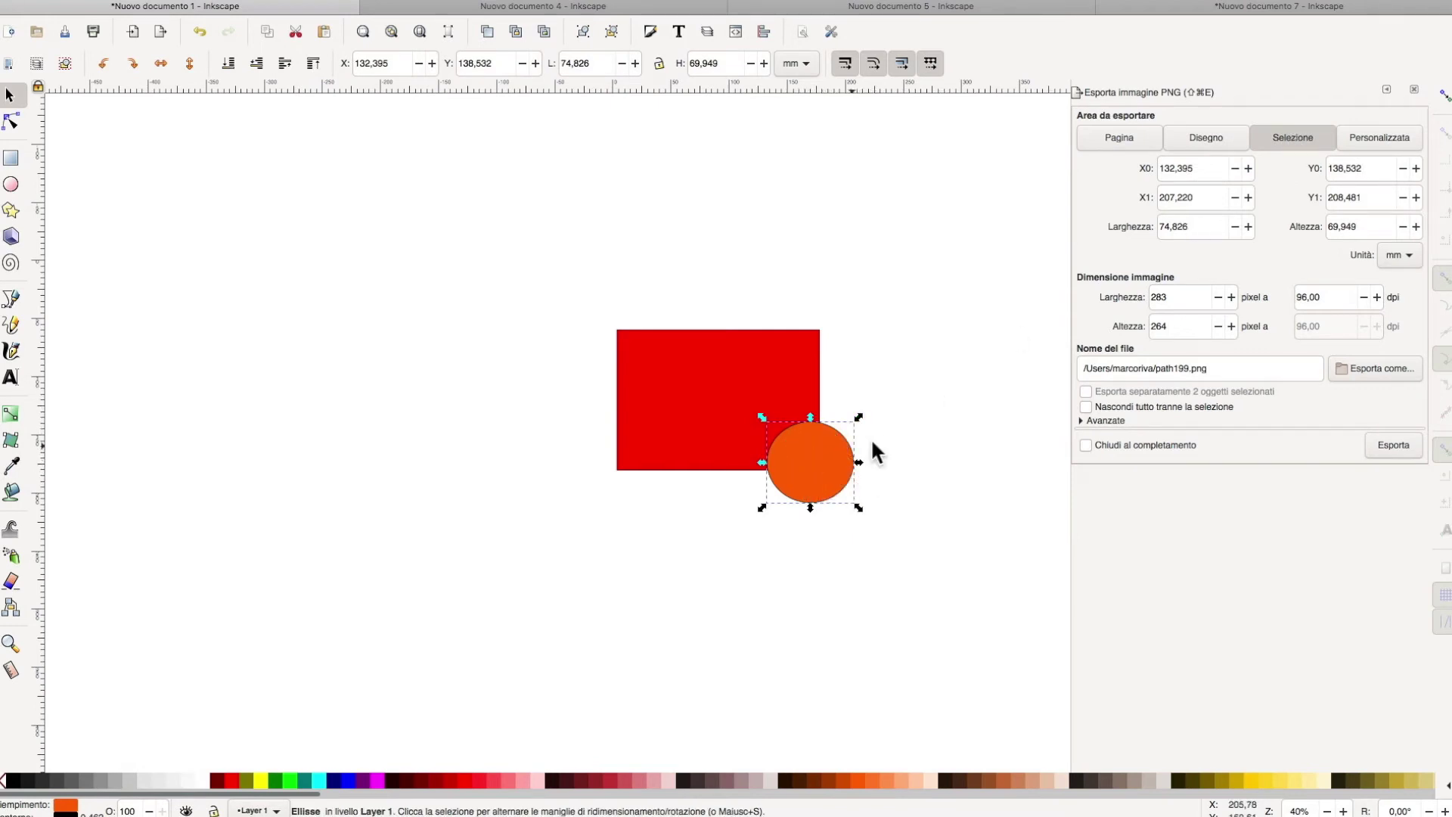
click(1369, 143)
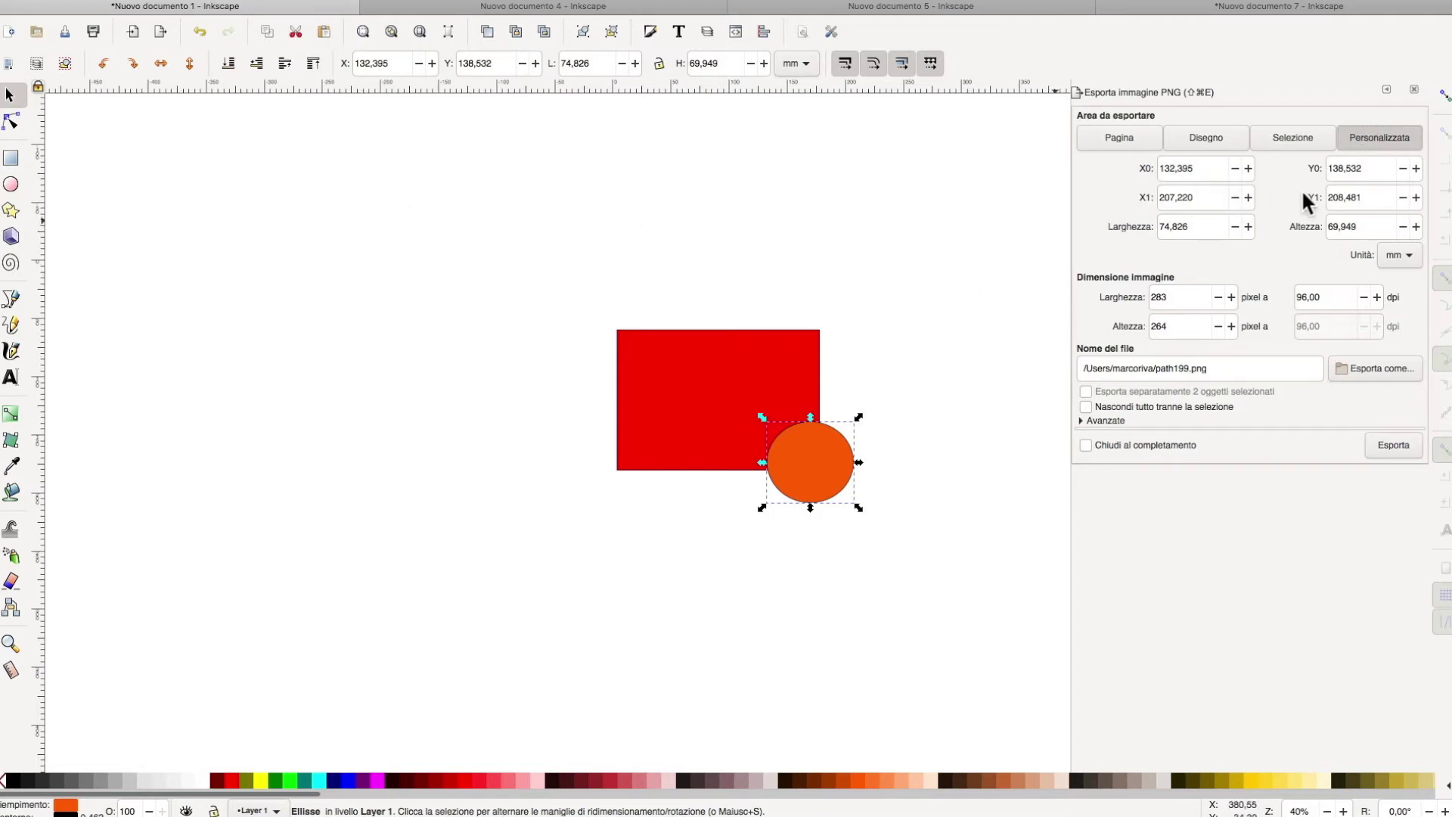
click(680, 184)
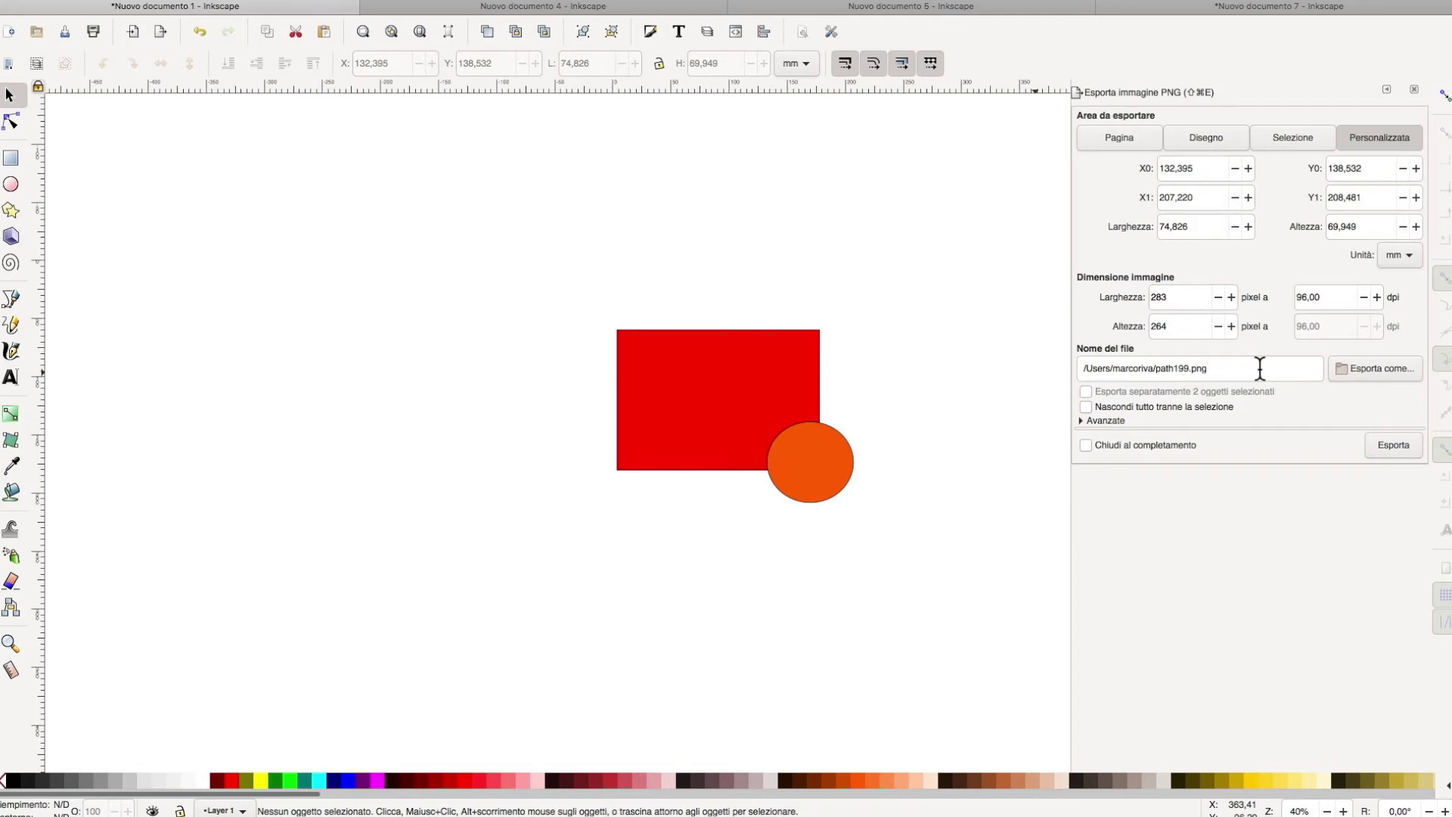
click(1380, 364)
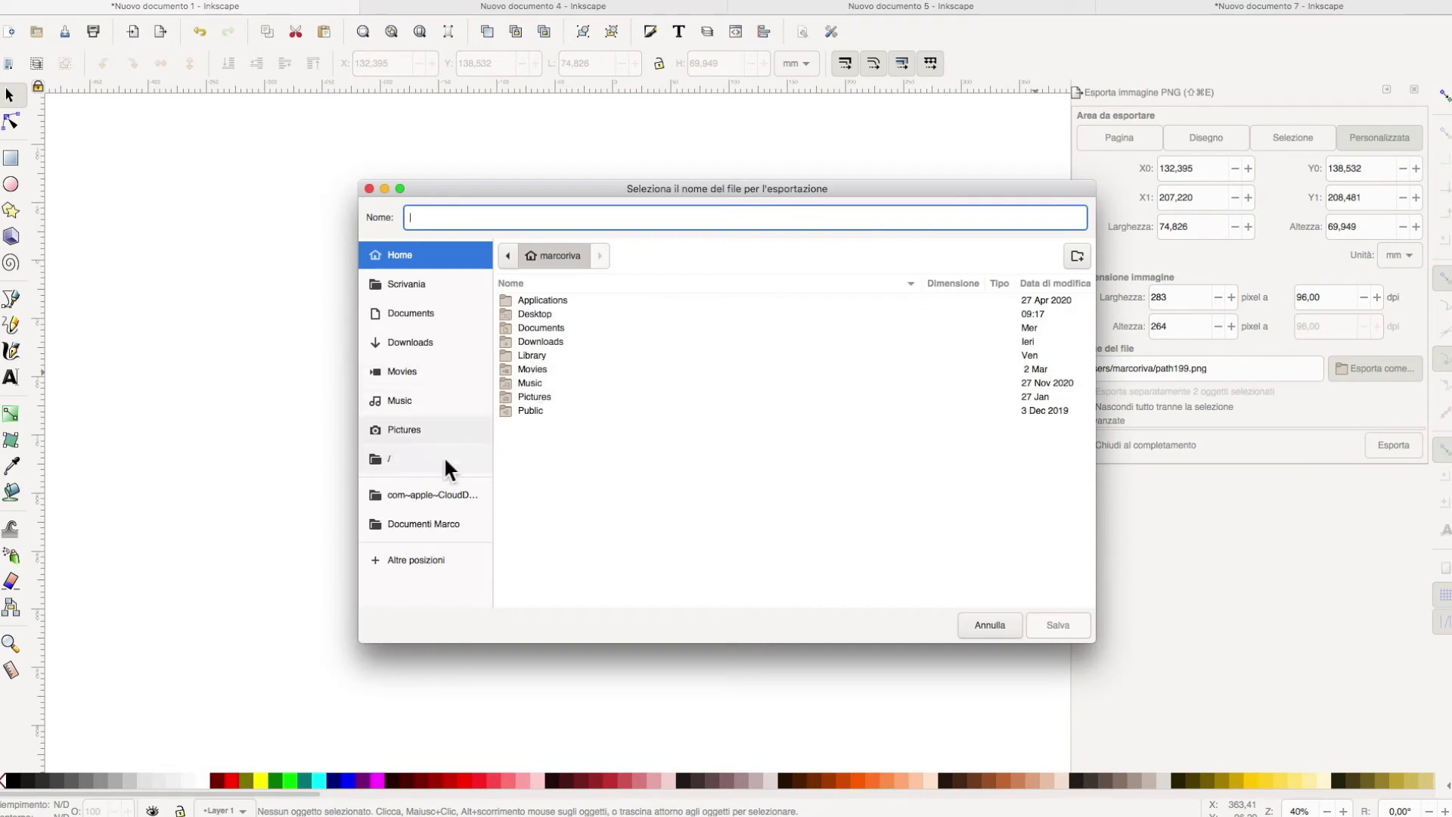
click(429, 496)
click(541, 355)
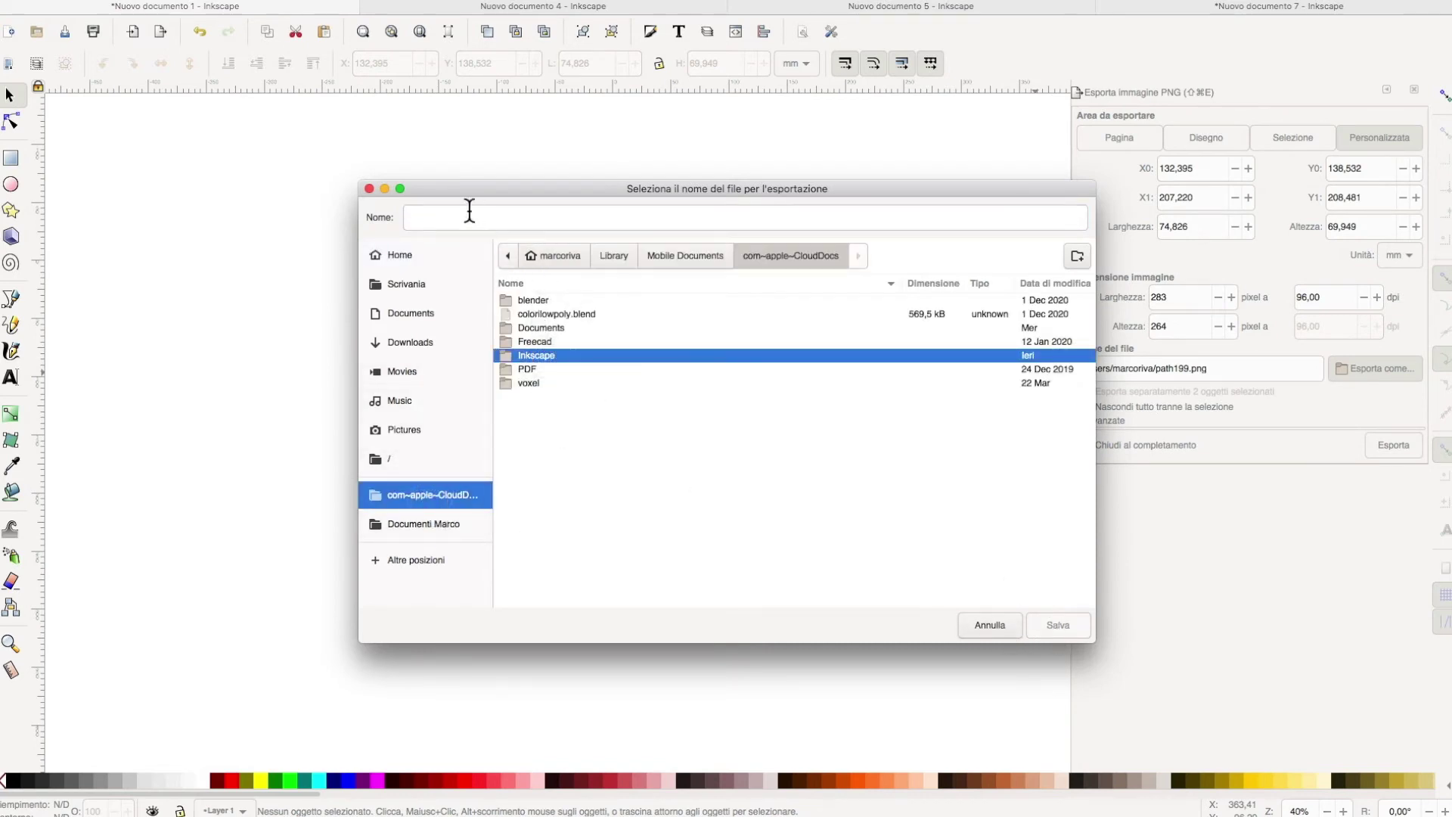
click(369, 188)
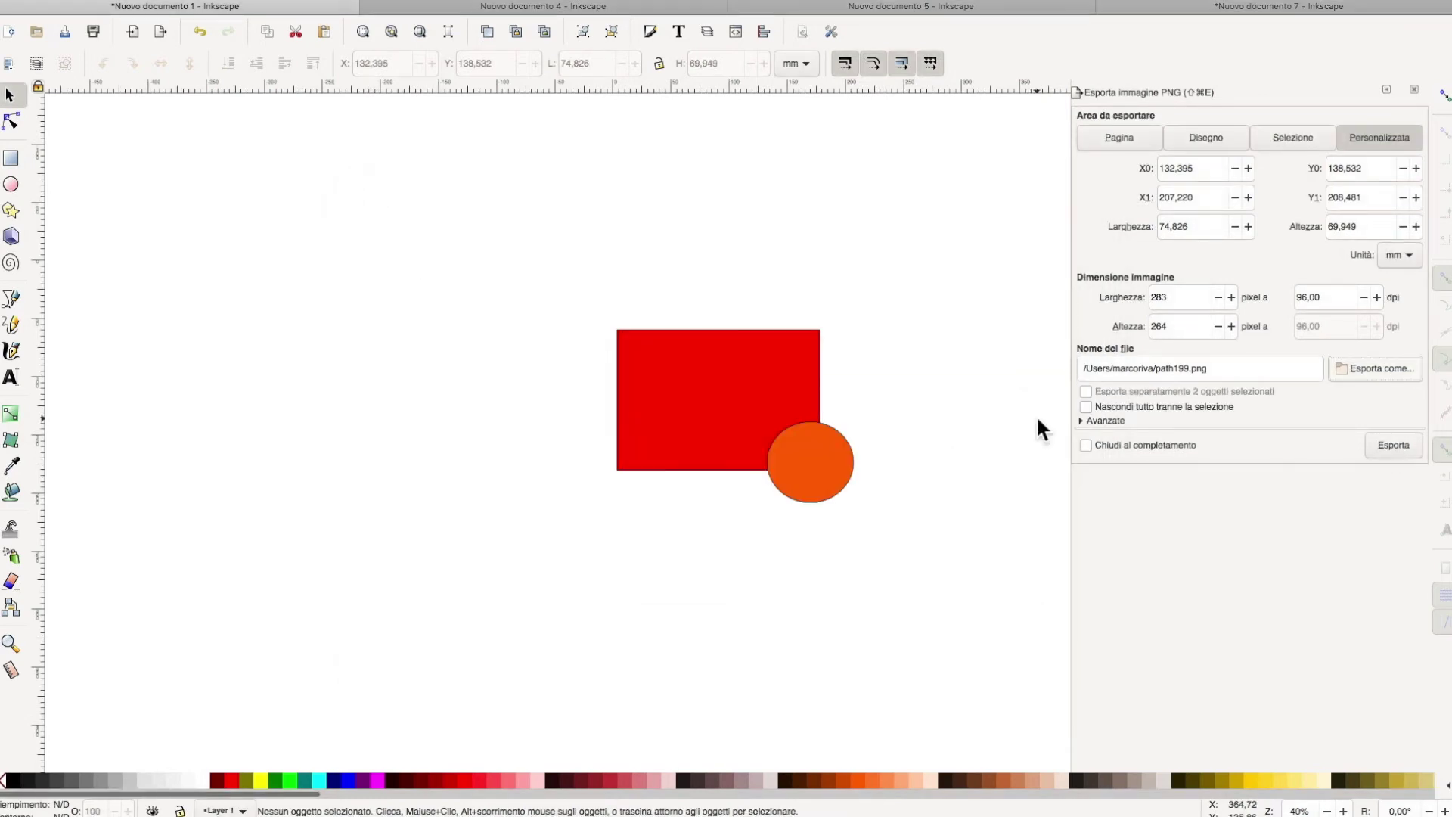
click(1374, 448)
Step: Select both shapes, tick 'Esporta separatamente' and expand the Avanzate PNG settings
drag(574, 270, 900, 518)
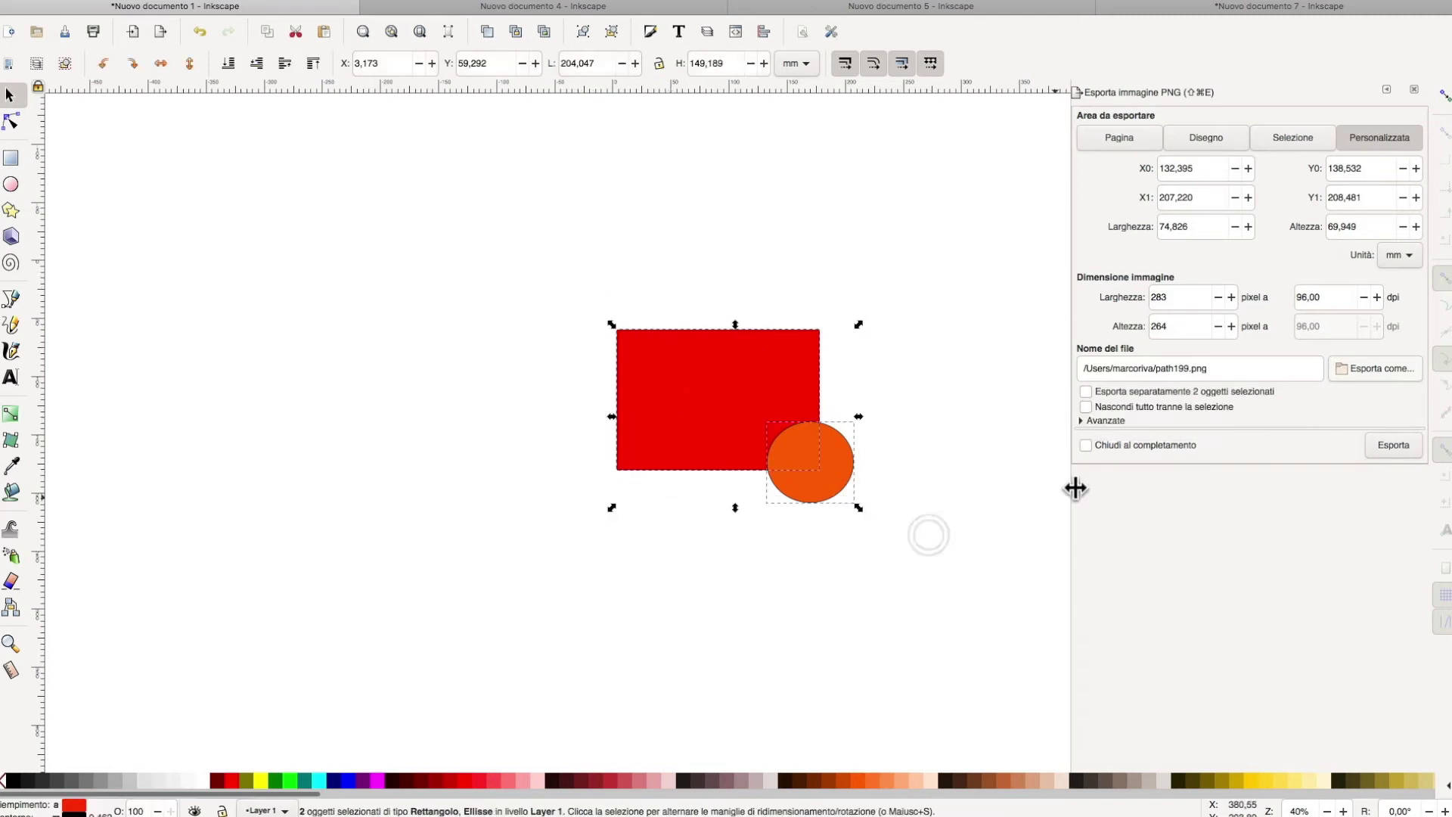
click(1085, 391)
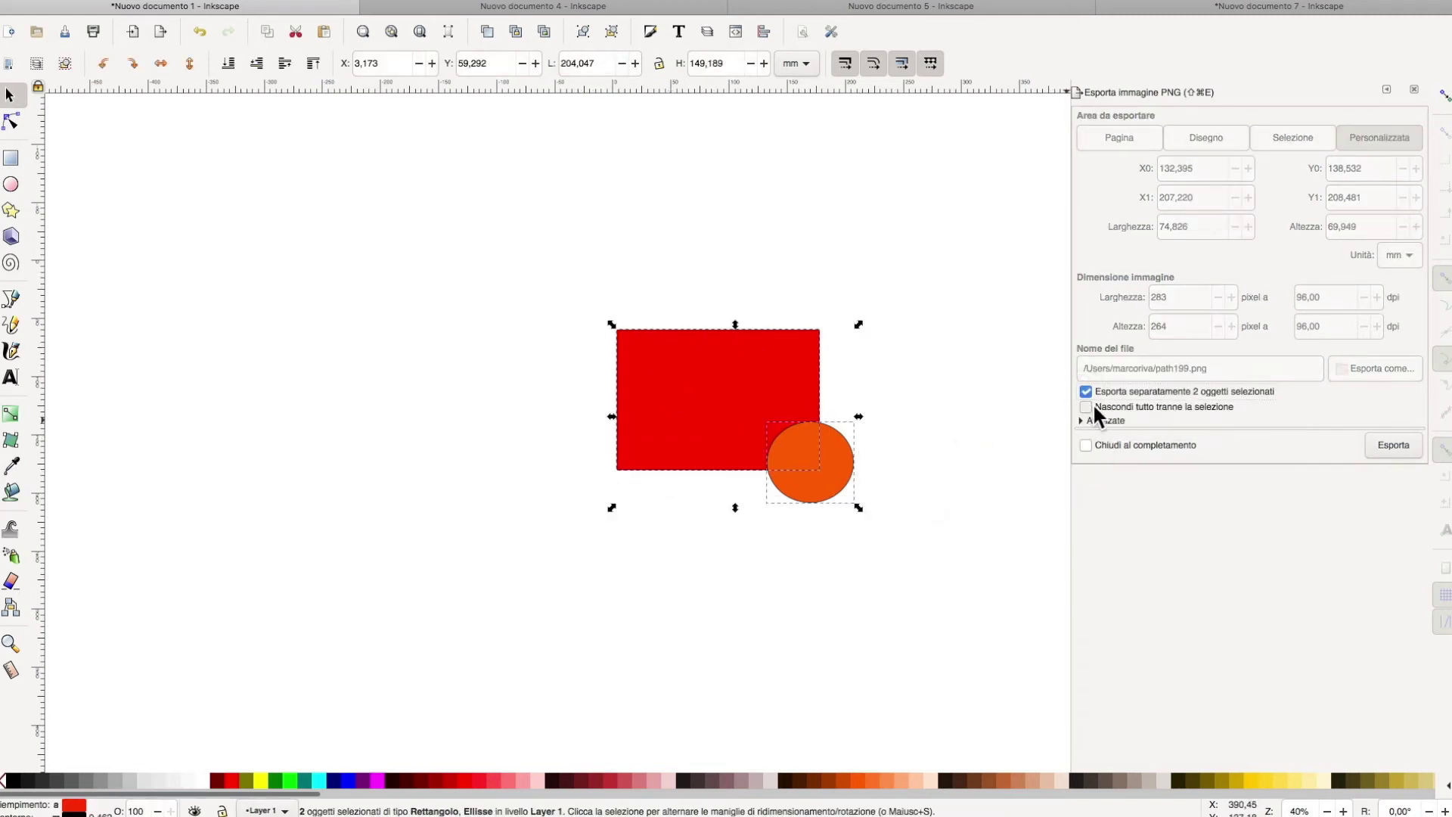
click(1080, 421)
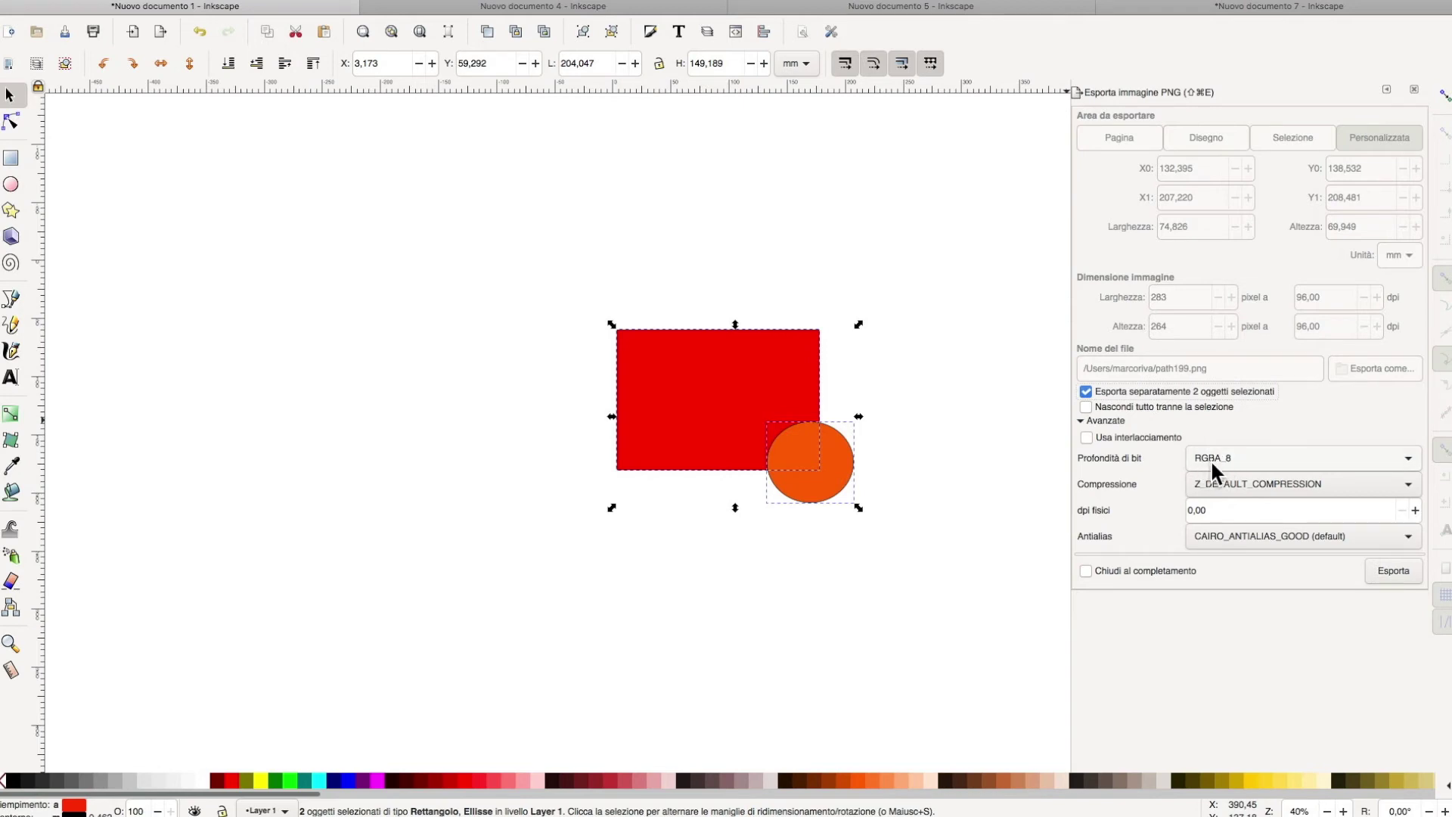
click(941, 357)
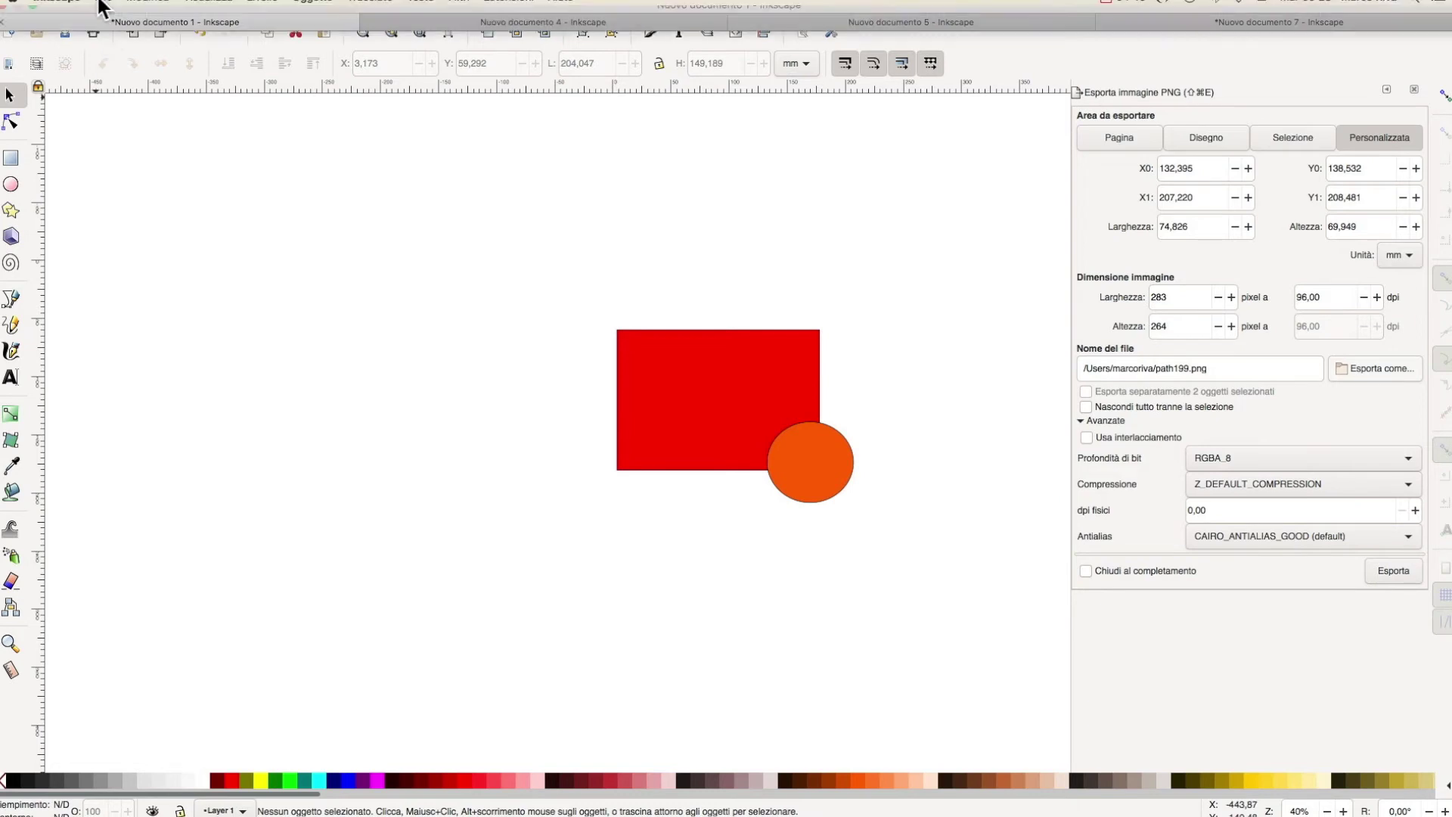
Step: Clean unused definitions from the document, close the PNG export panel and show the XML Editor
click(106, 6)
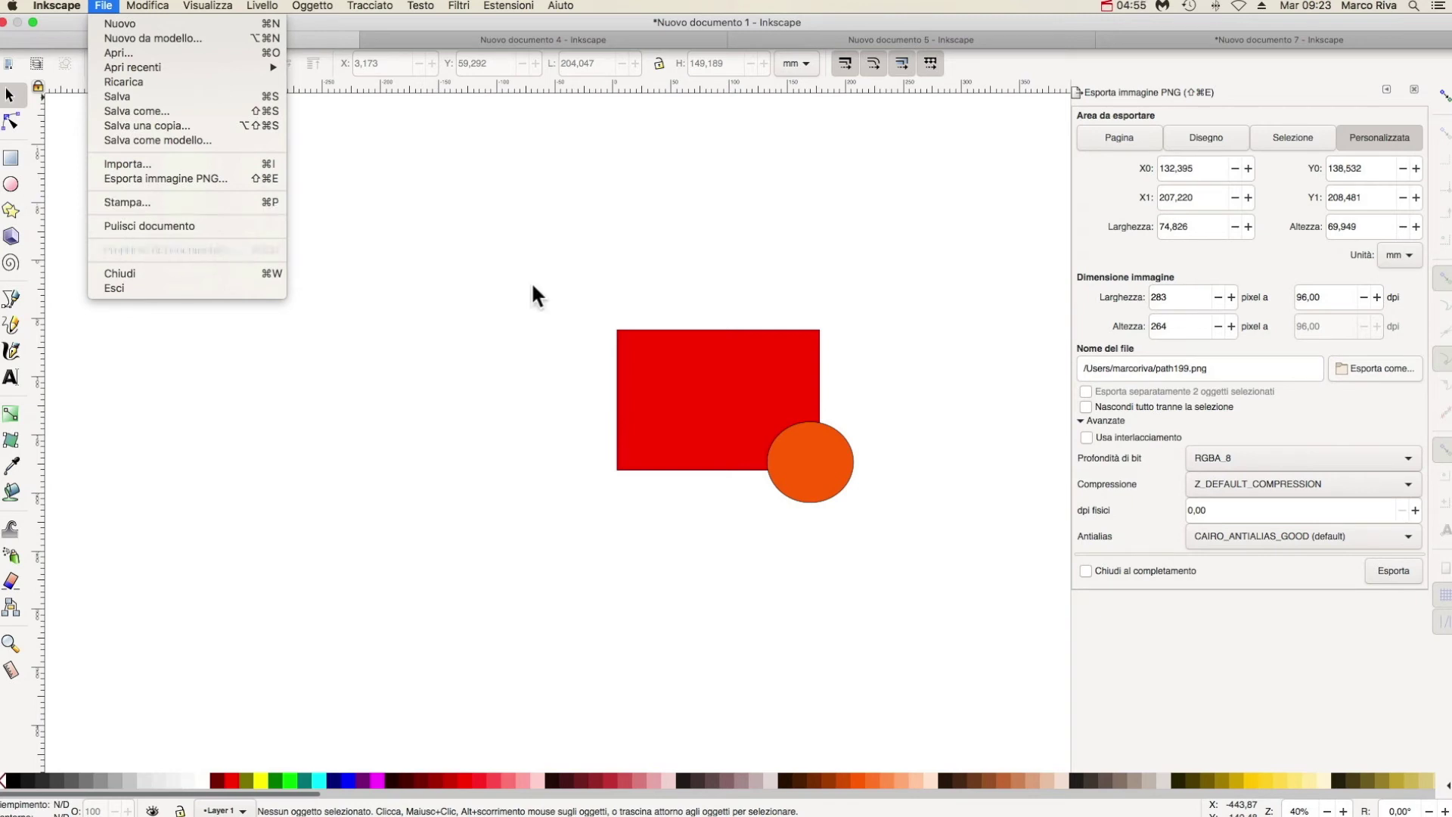
click(149, 226)
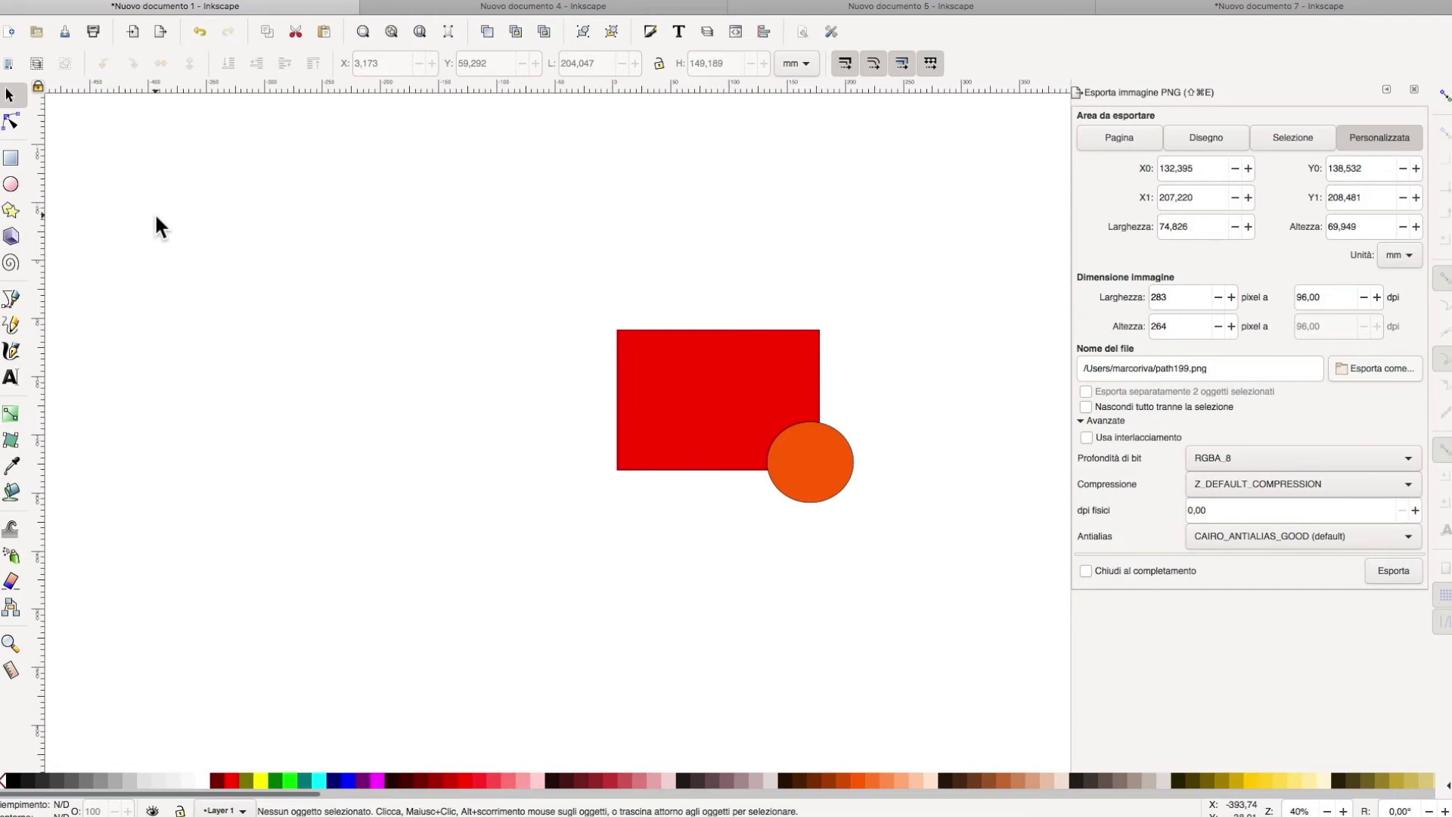
click(1414, 90)
click(735, 31)
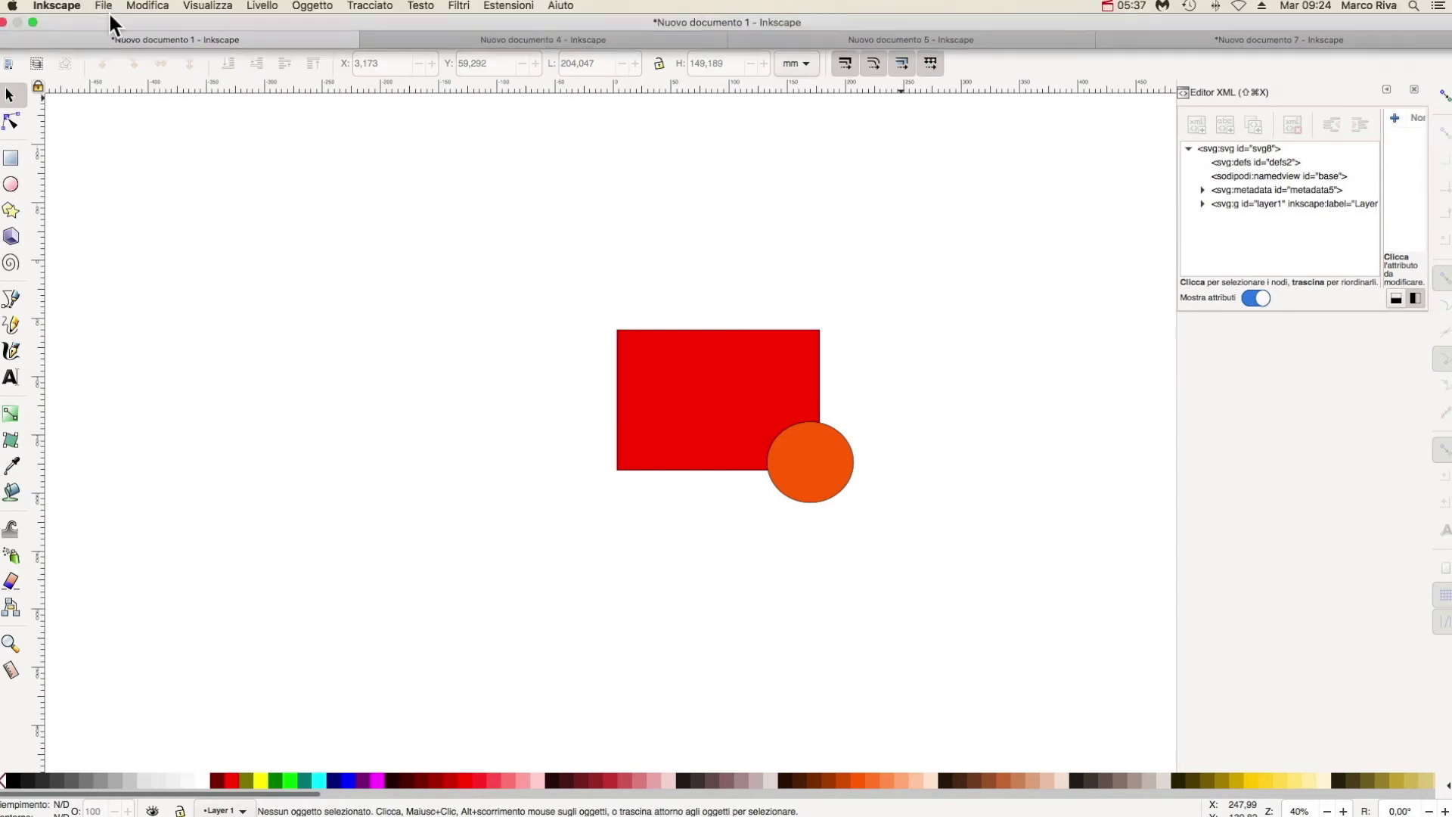
Step: Set the page to Banner 468x60 in landscape with a checkerboard background
click(104, 6)
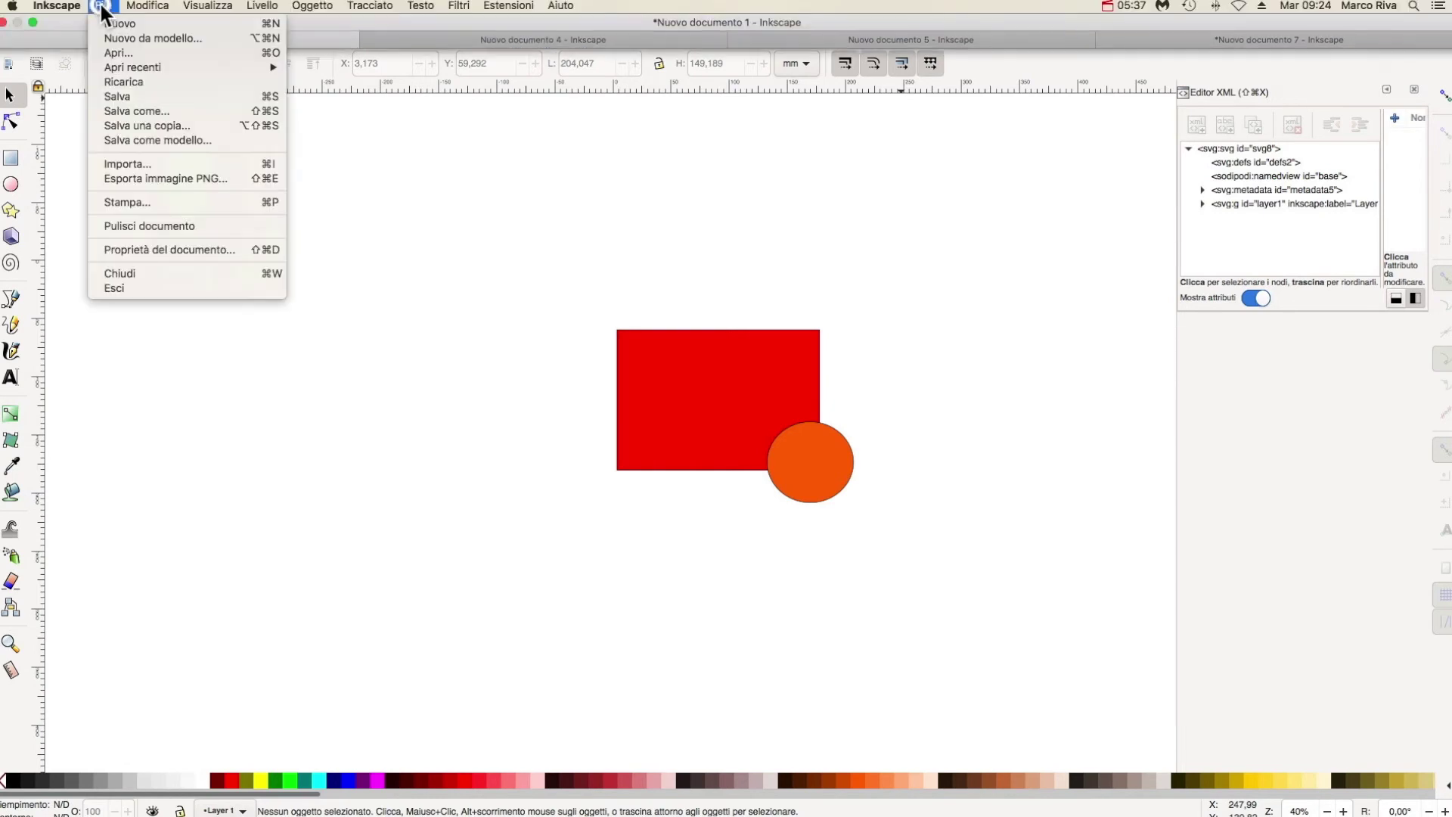
click(121, 251)
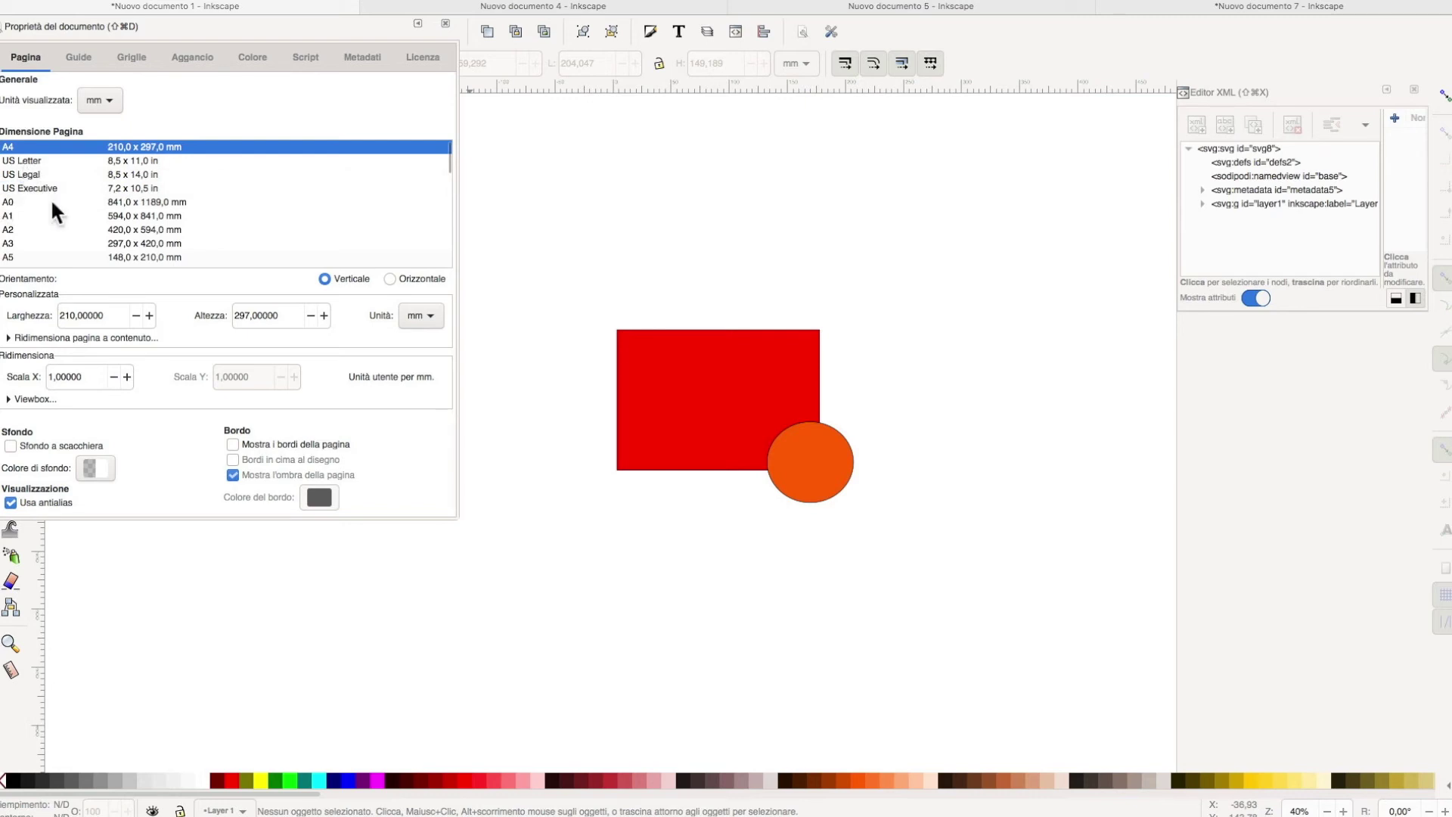
drag(448, 166, 447, 245)
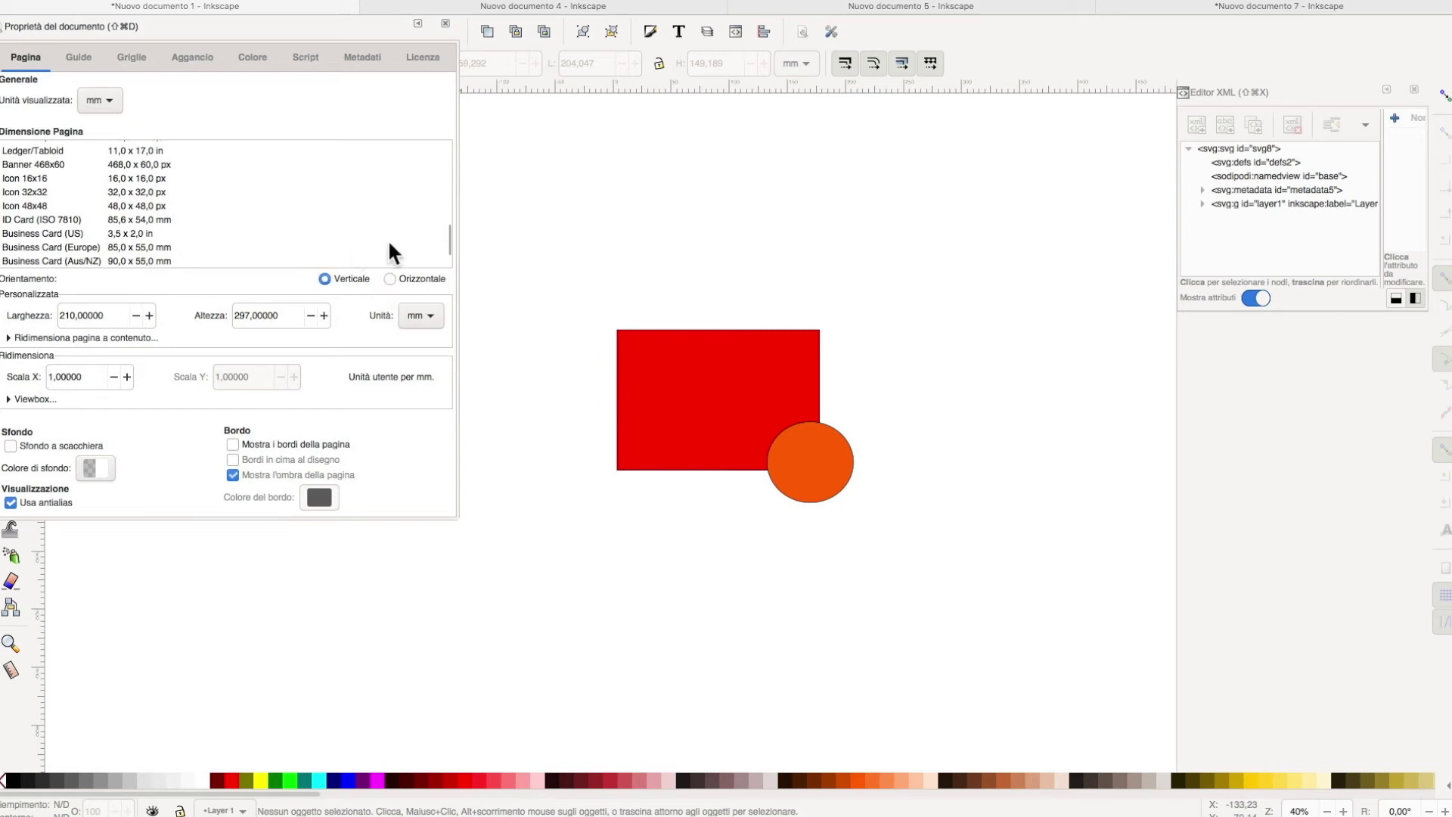
click(52, 165)
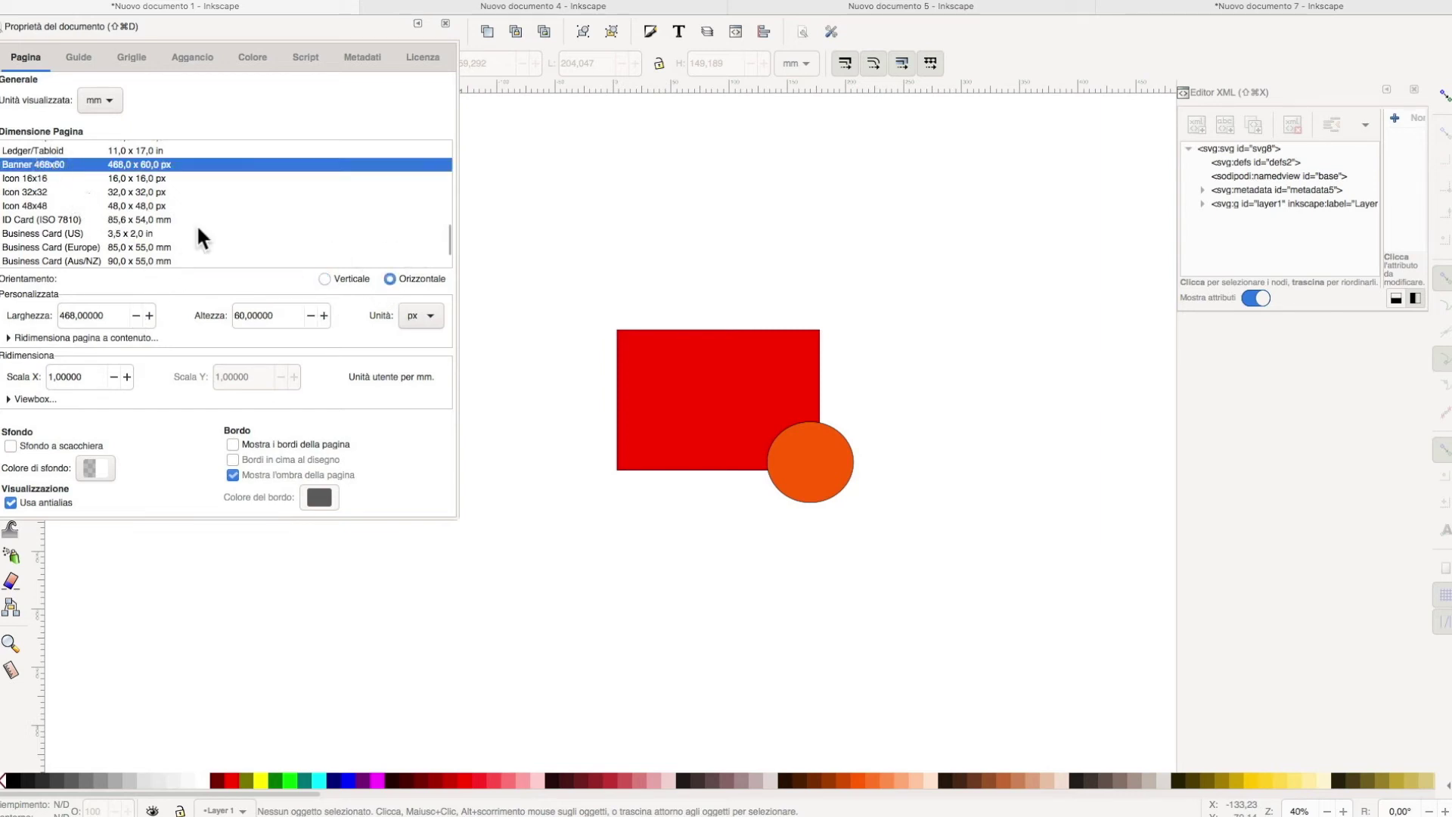
click(389, 279)
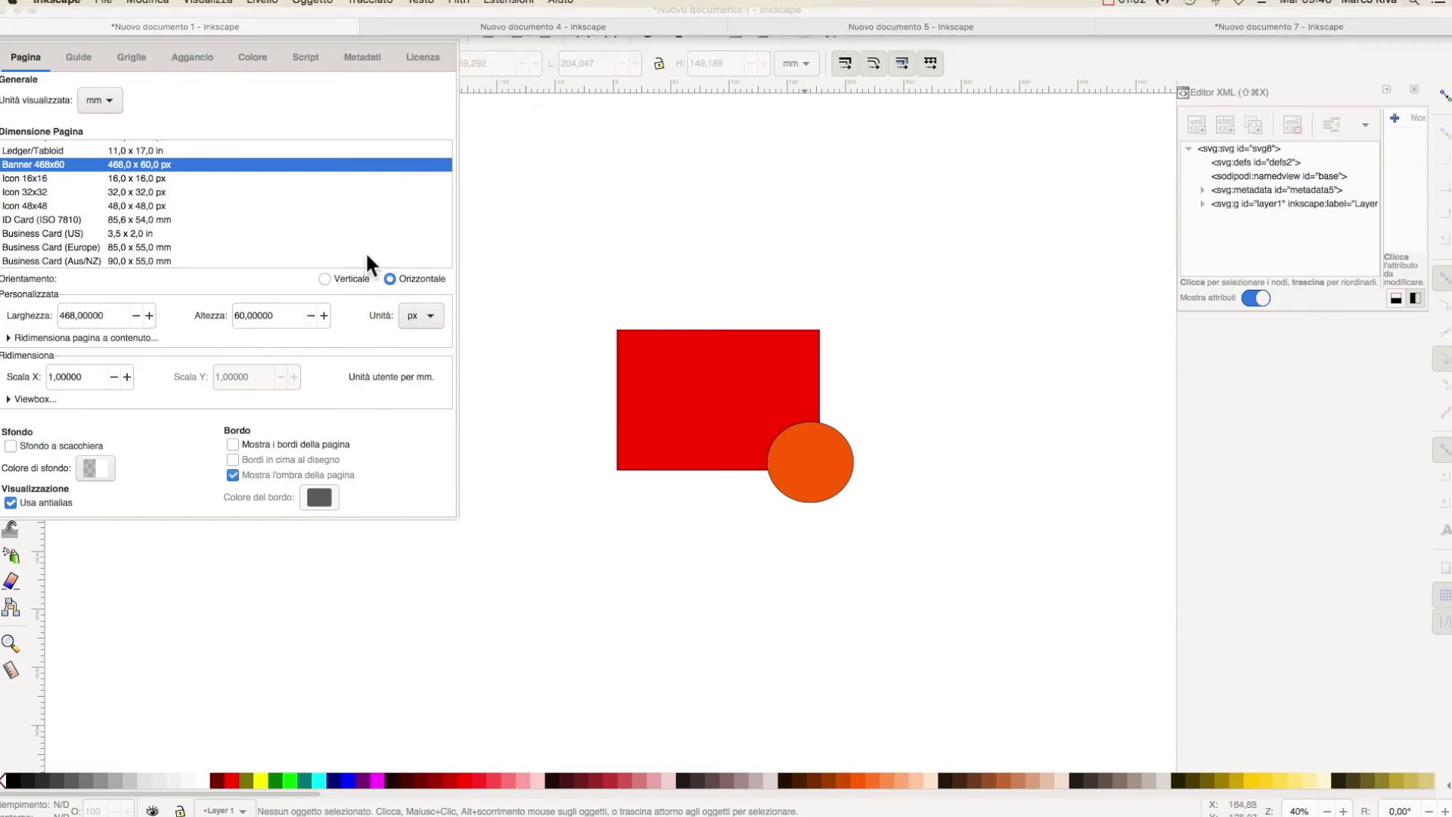
click(9, 338)
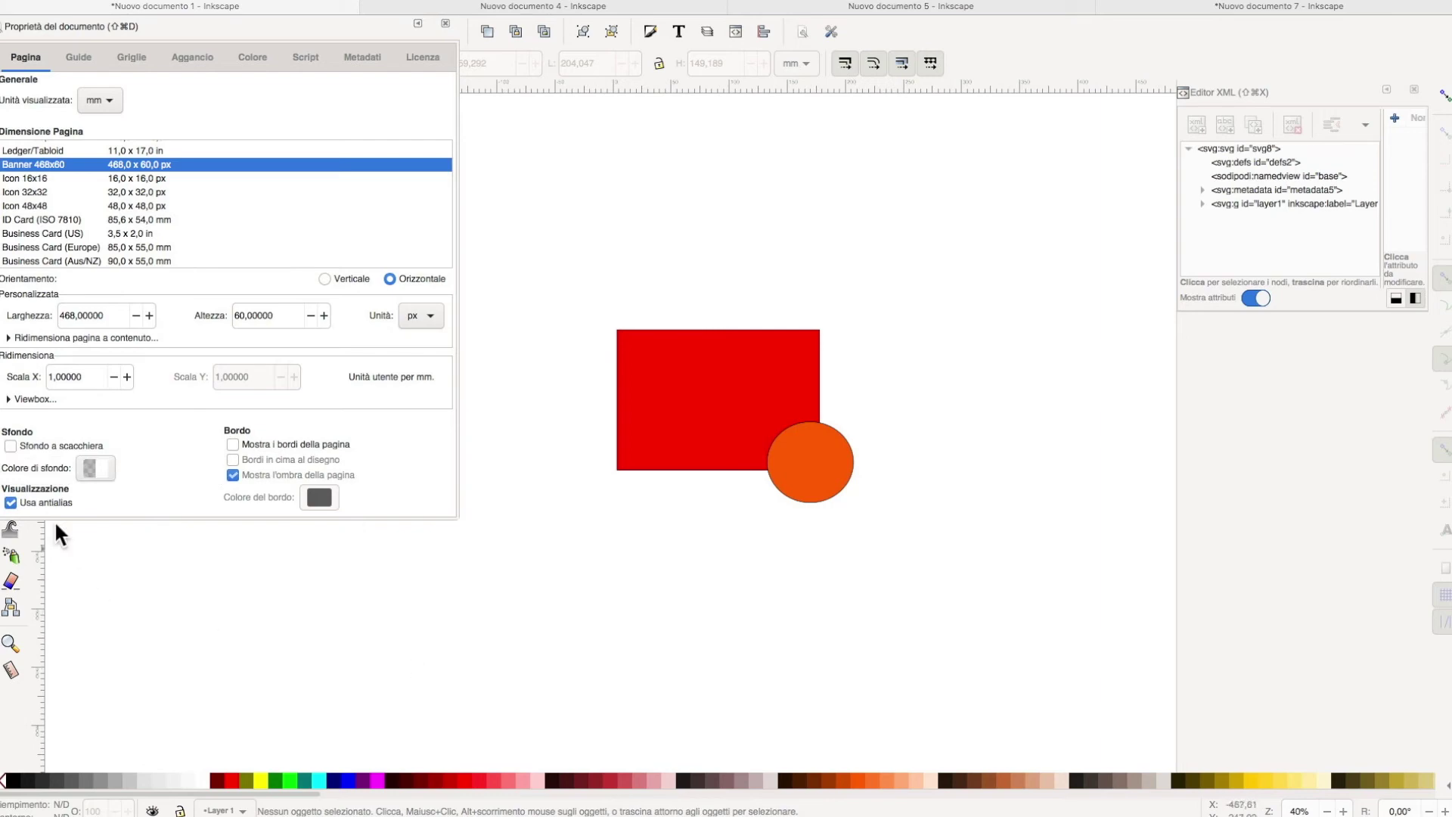
click(10, 447)
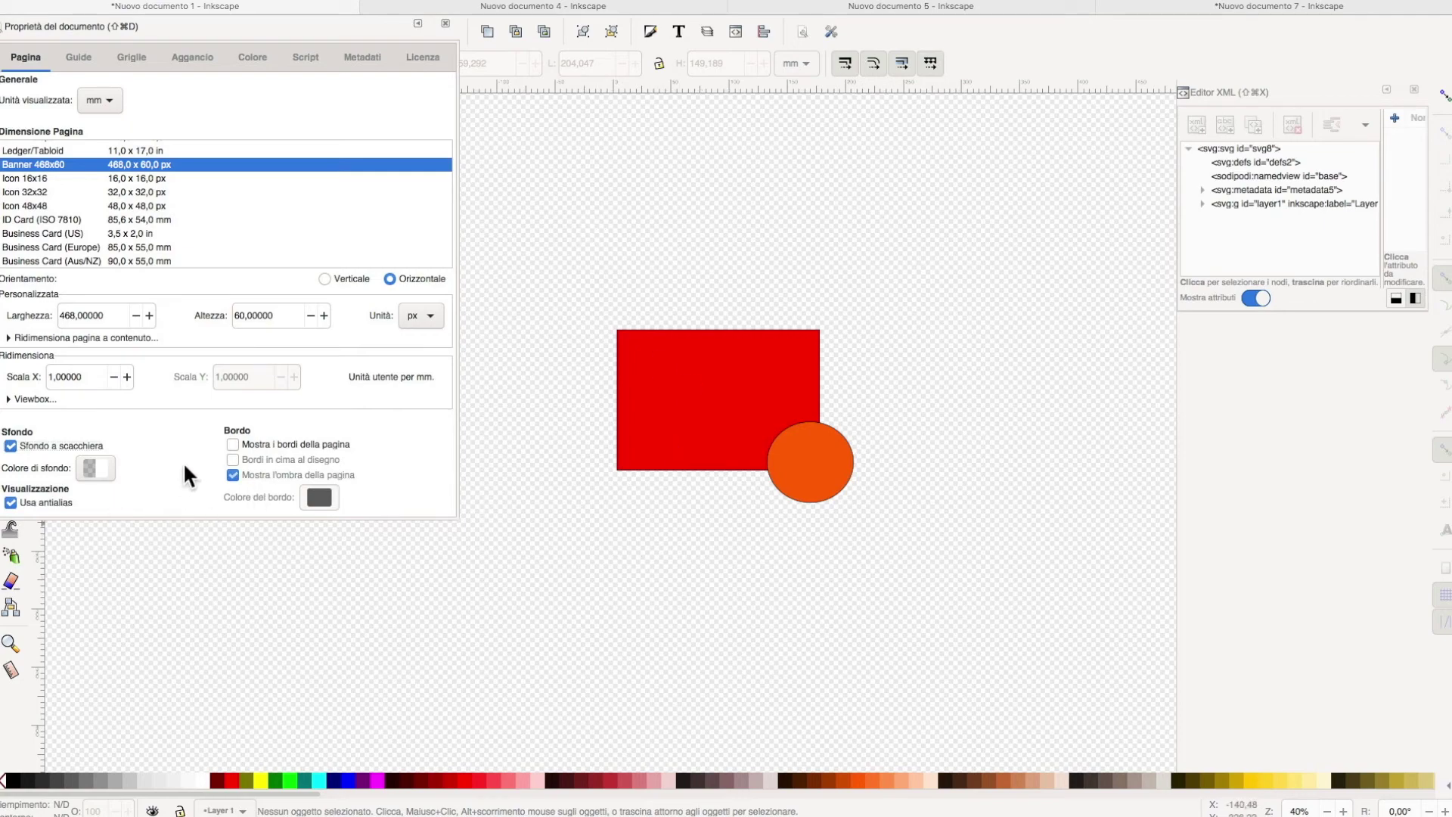
Step: Show the page border drawn above the drawing, without a page shadow
click(231, 444)
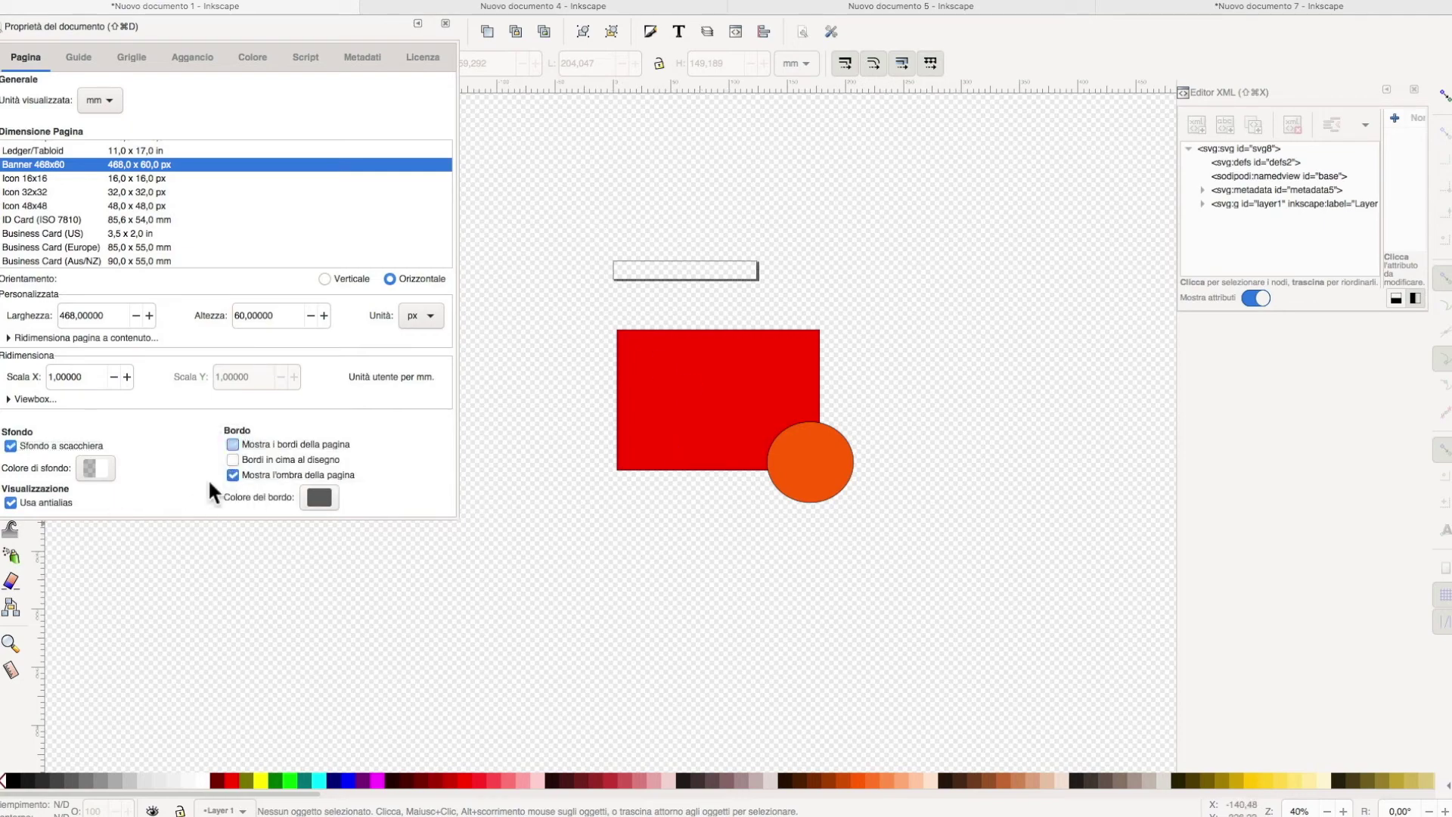
click(232, 475)
click(233, 460)
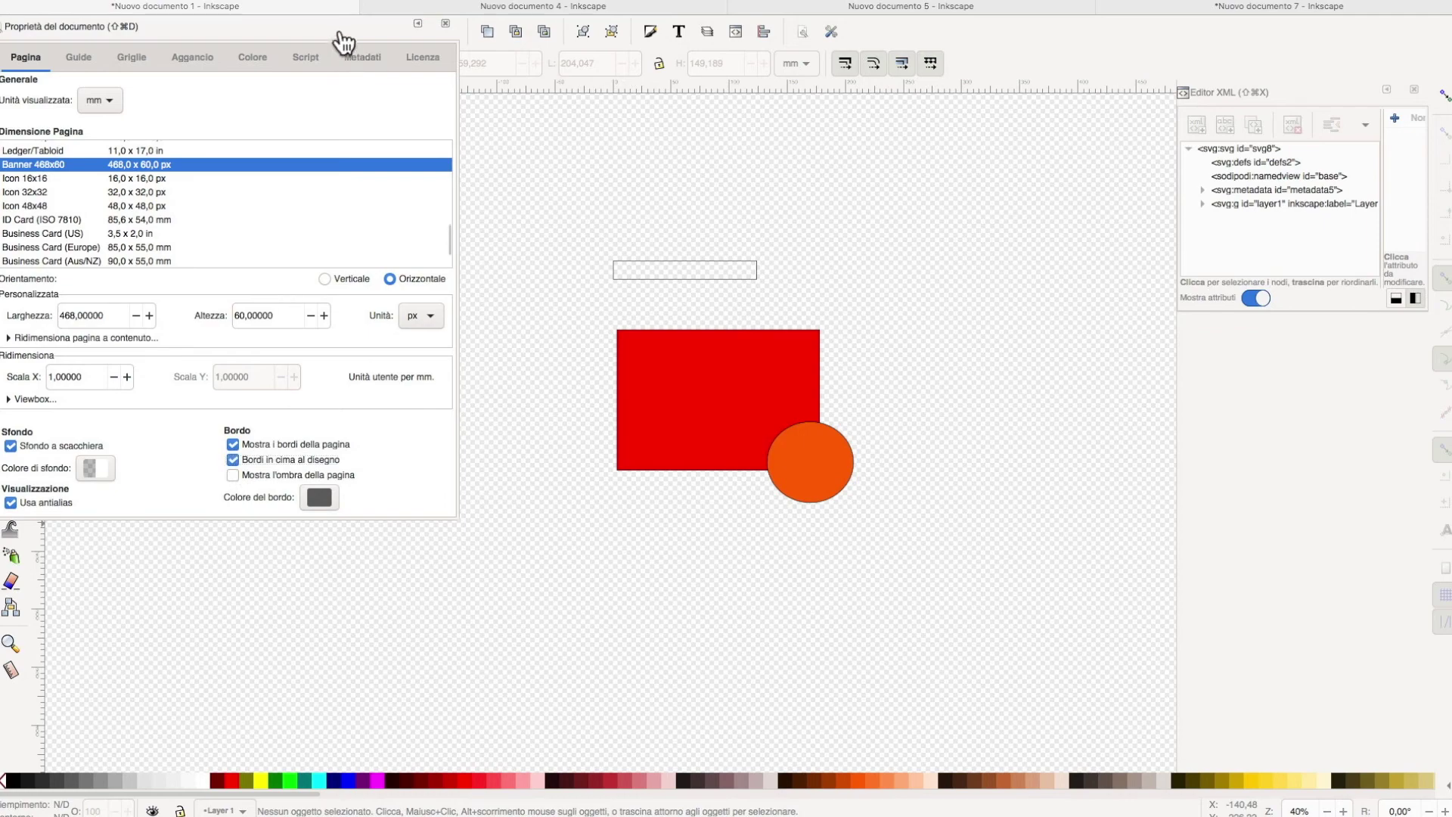
Step: Close the XML editor, turn off border-on-top, toggle antialiasing and view the guides settings
click(1413, 89)
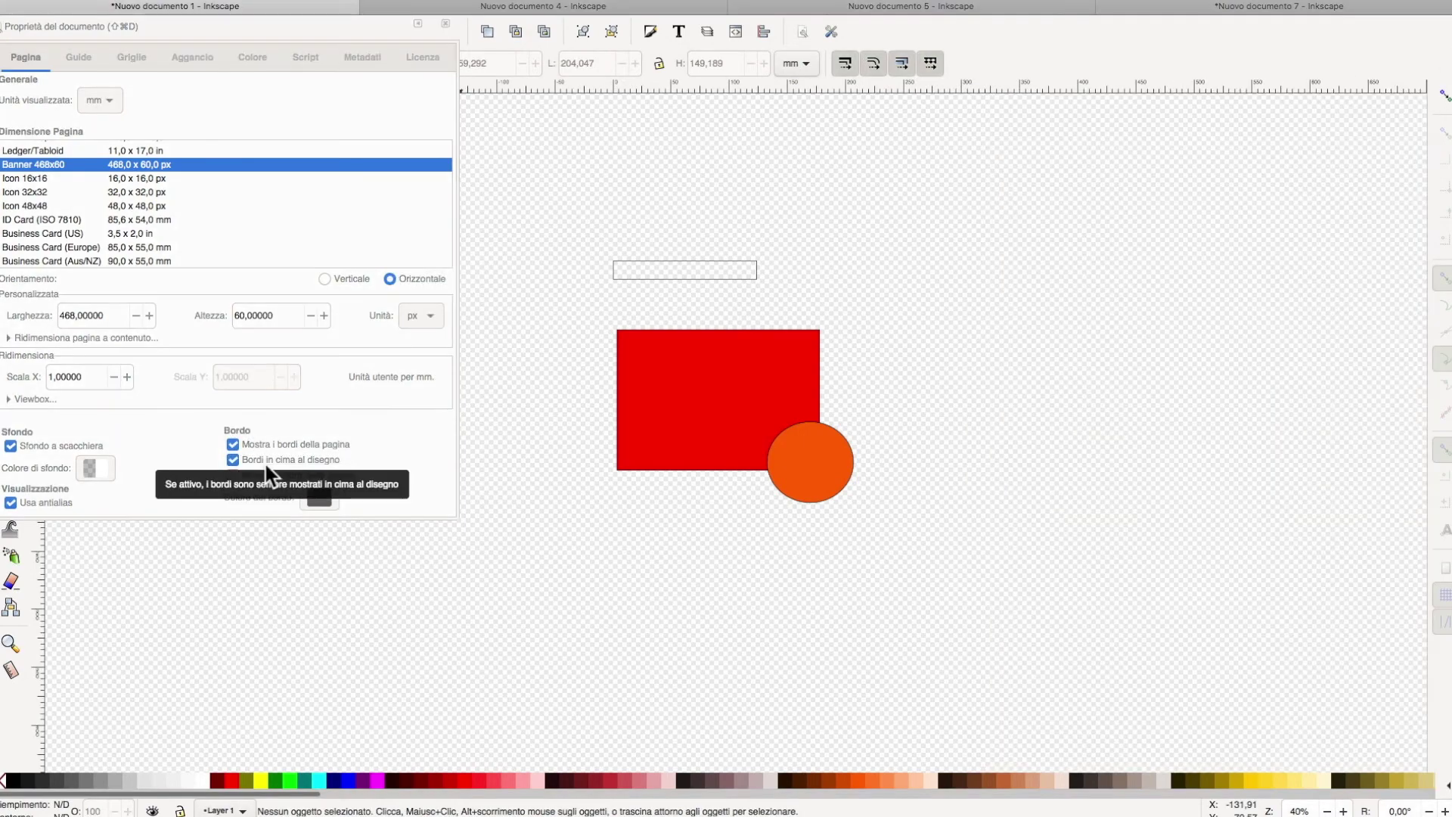
click(233, 461)
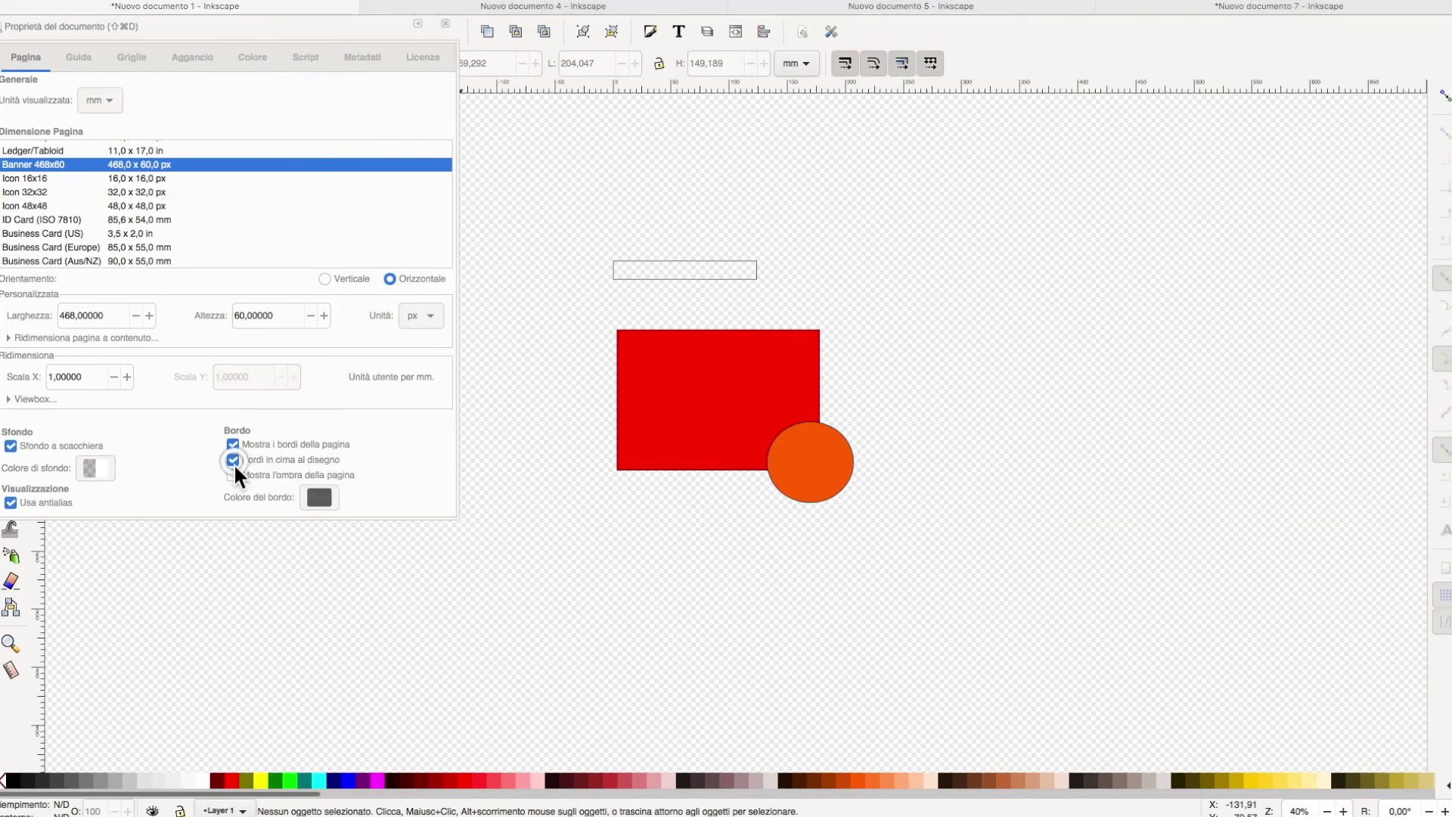
click(264, 446)
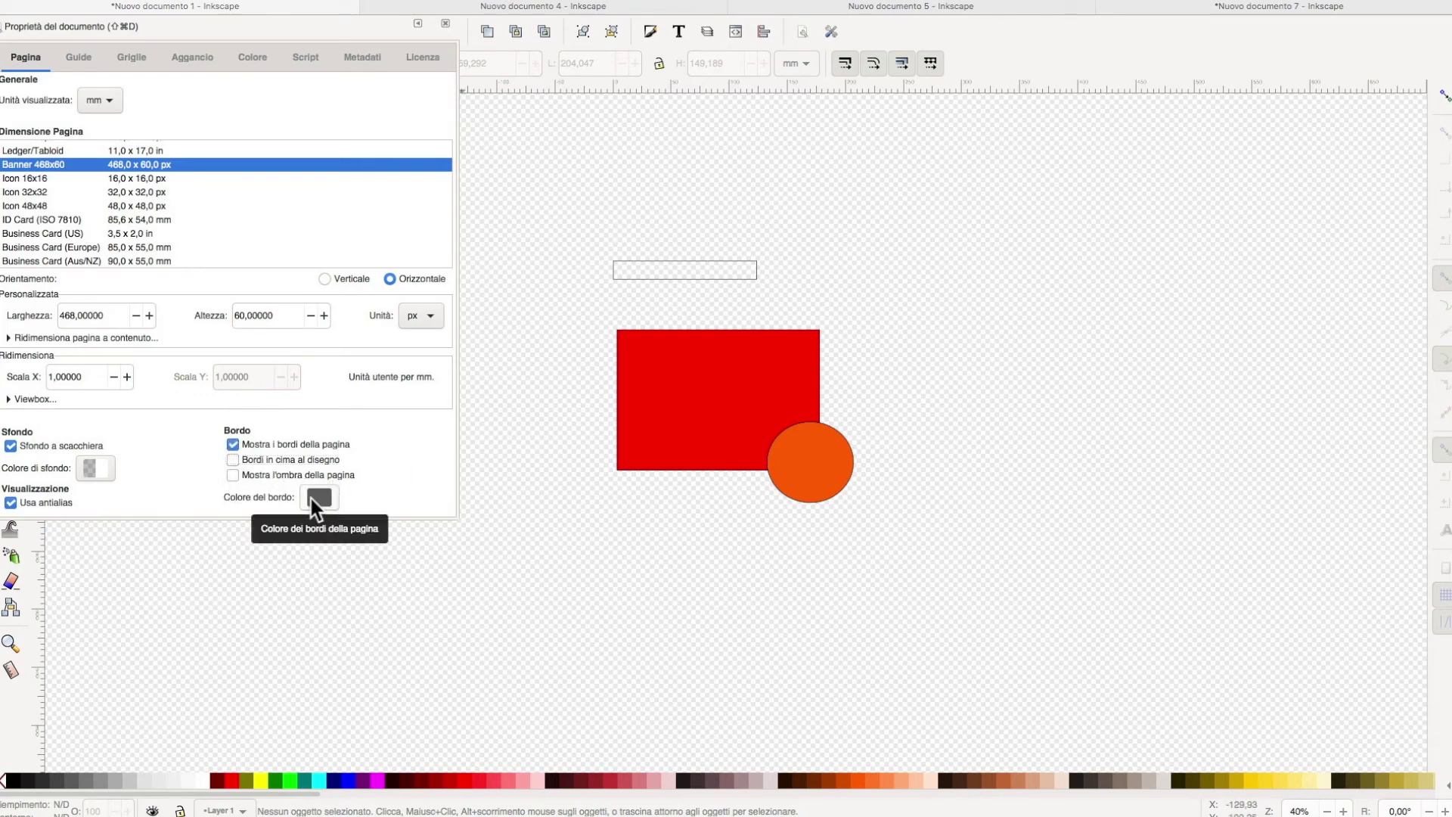
click(49, 498)
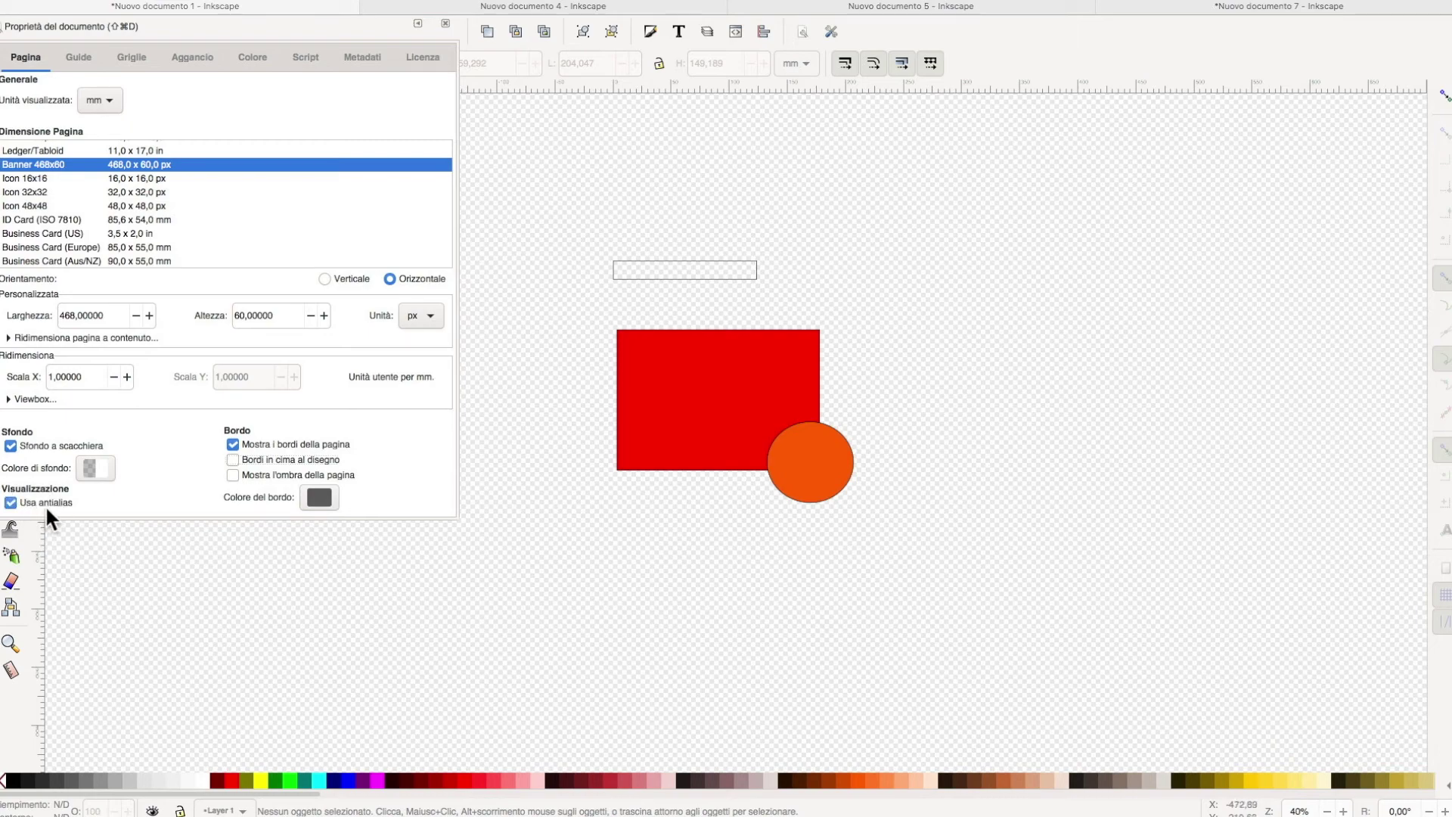
click(75, 57)
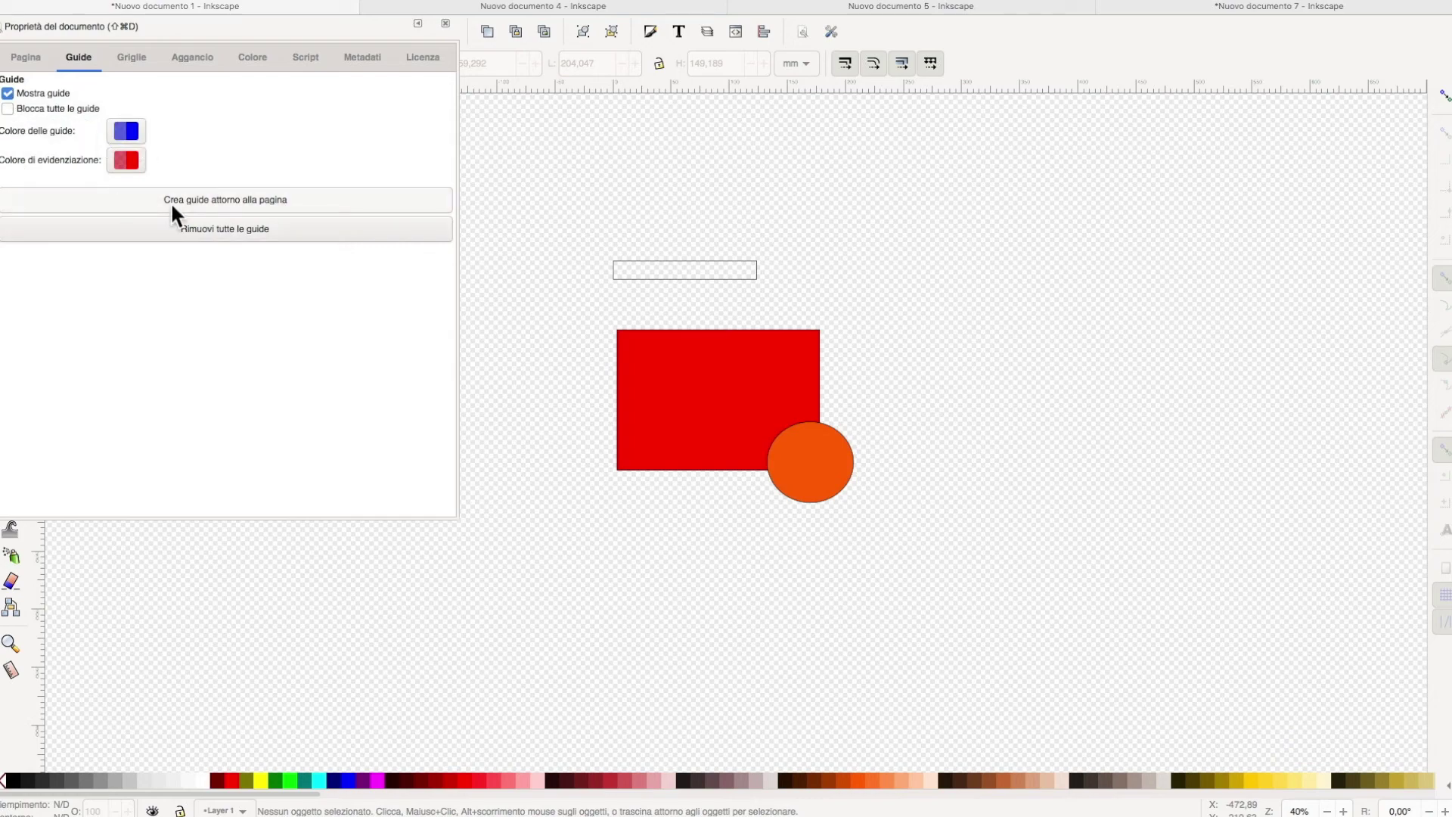
Step: Add a horizontal and a vertical guide next to the red rectangle
click(444, 27)
drag(452, 88, 460, 290)
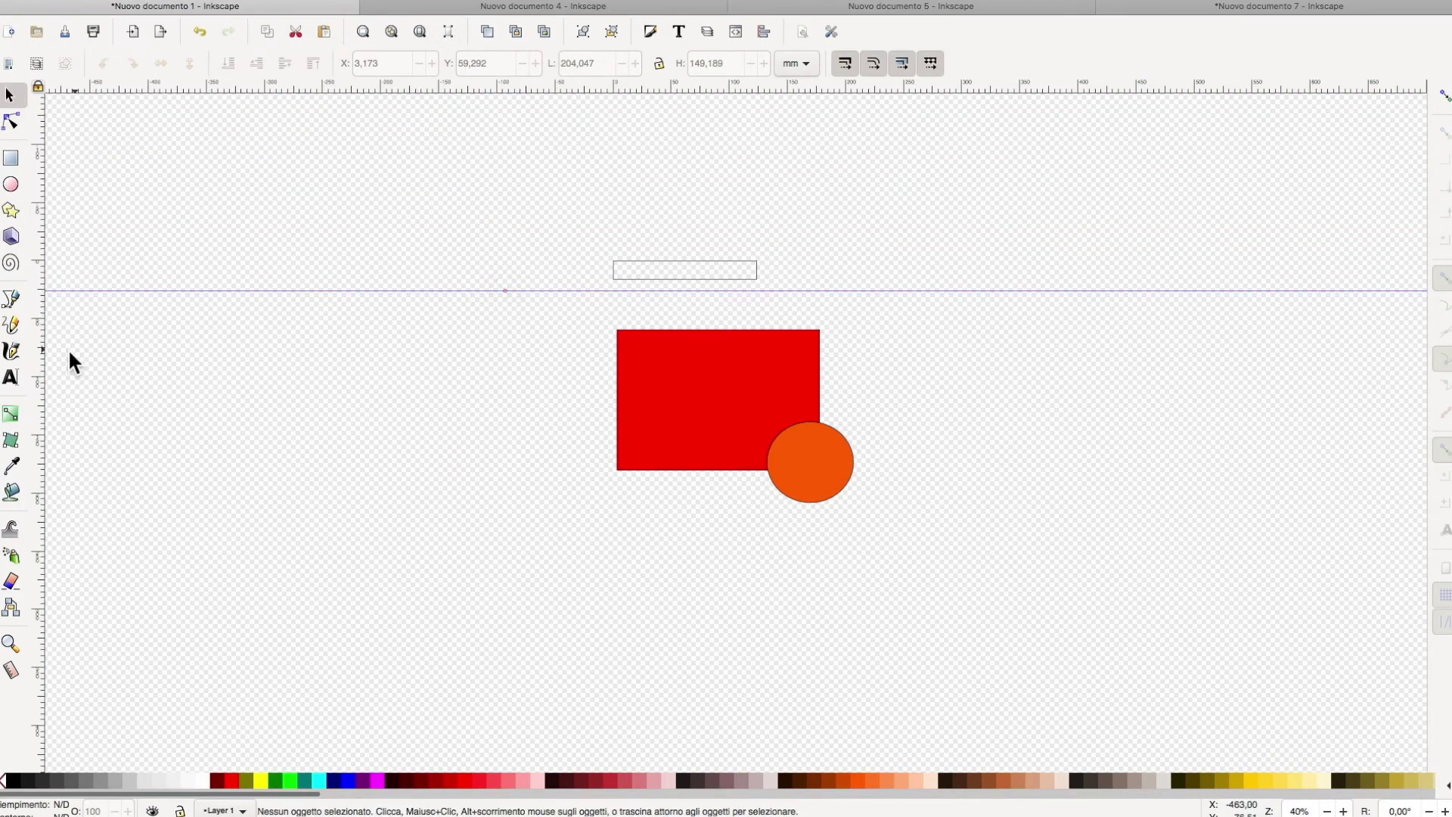
drag(42, 363, 360, 324)
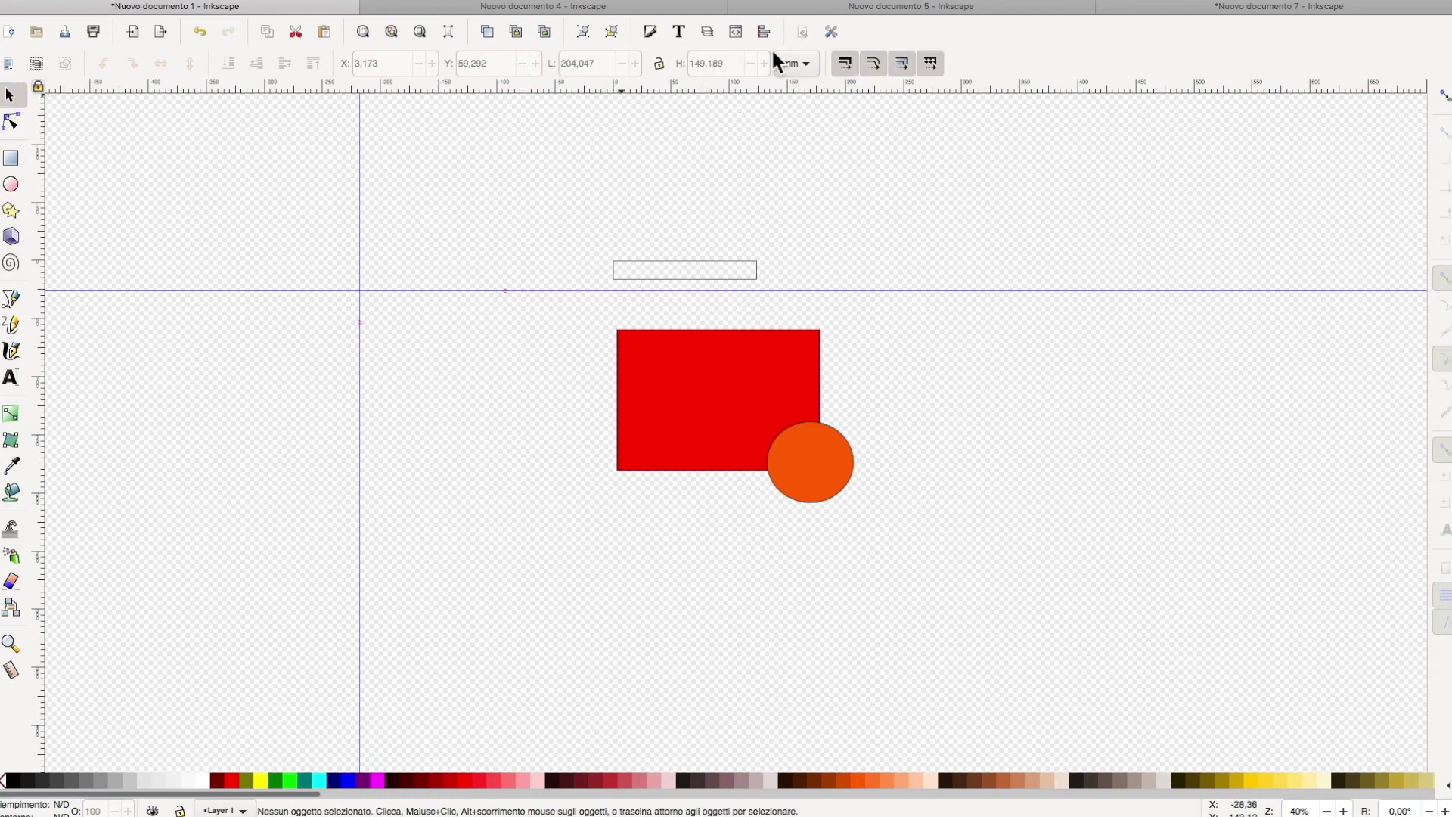
Step: Change the guide colour to a lighter blue (009cff7f) and remove all guides
click(805, 29)
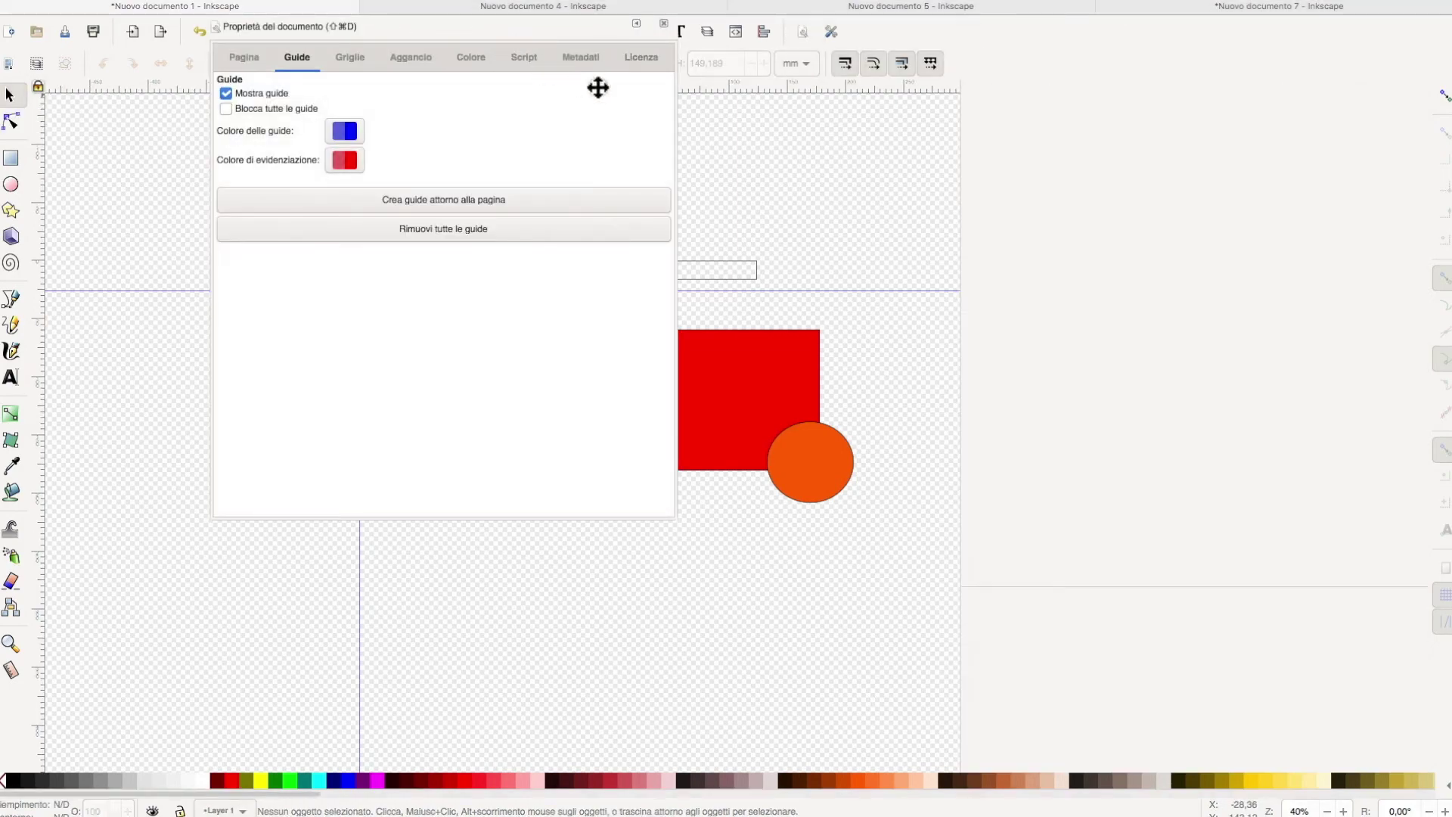
click(274, 93)
click(242, 94)
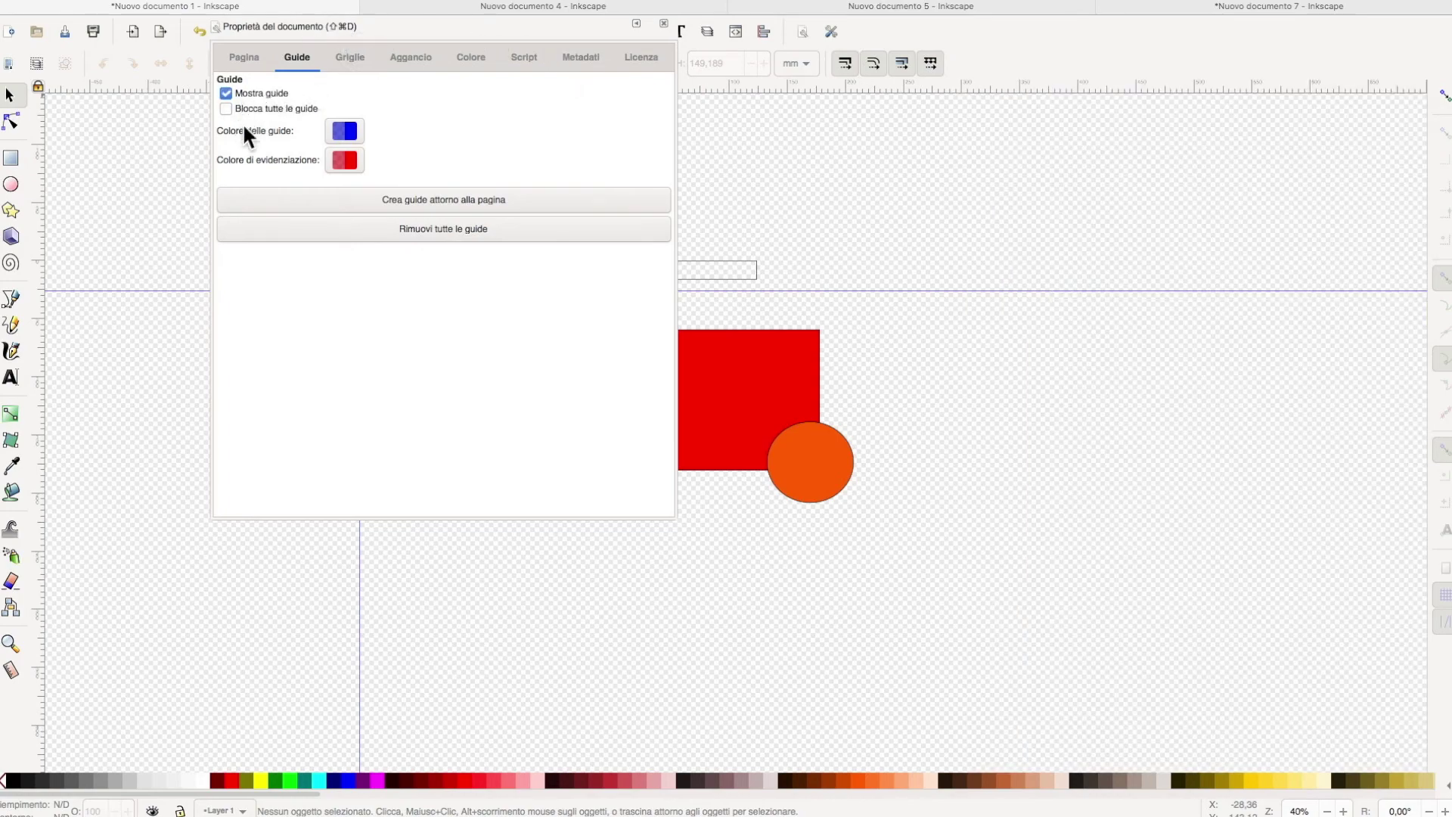
click(348, 131)
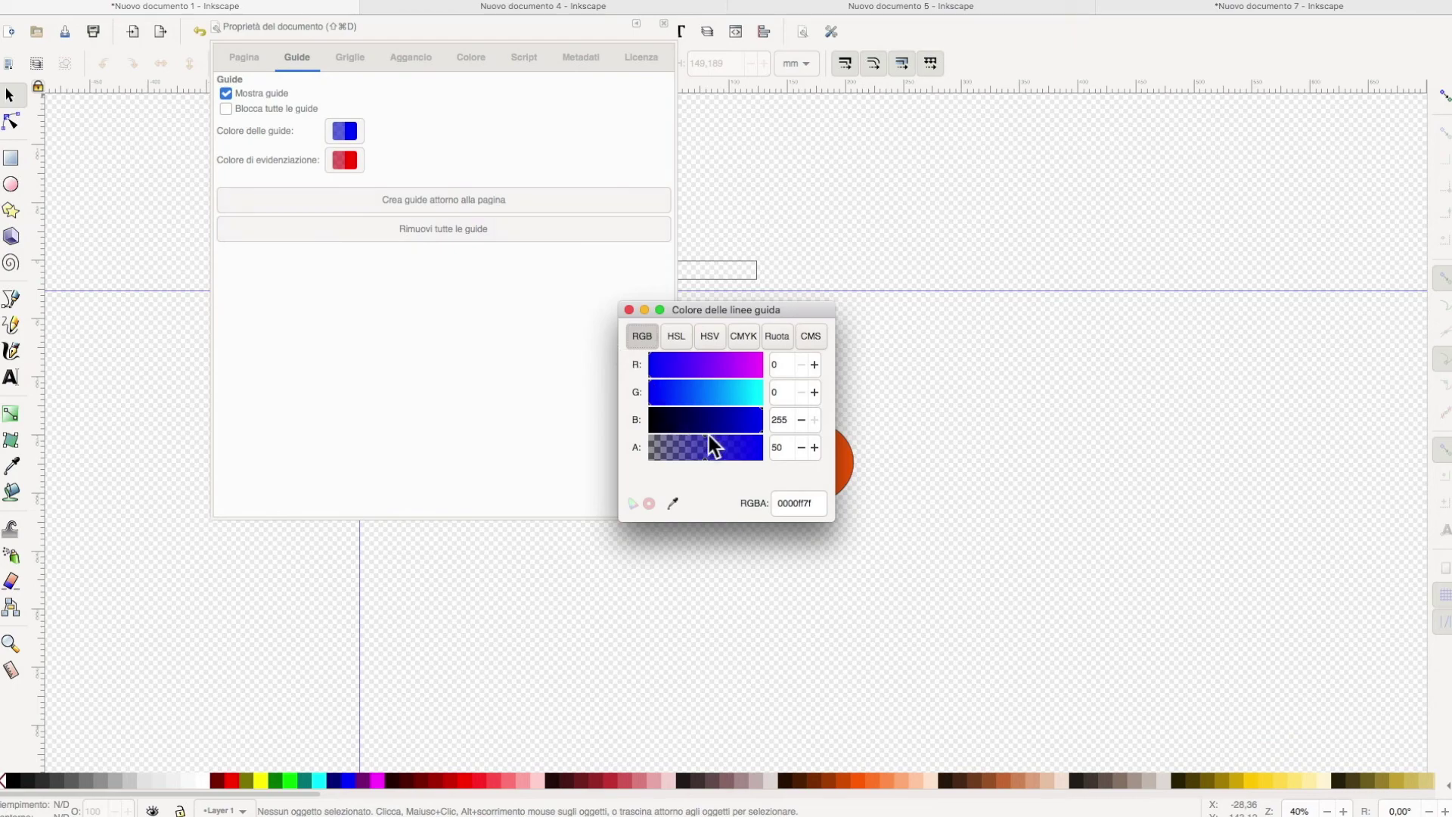
click(720, 395)
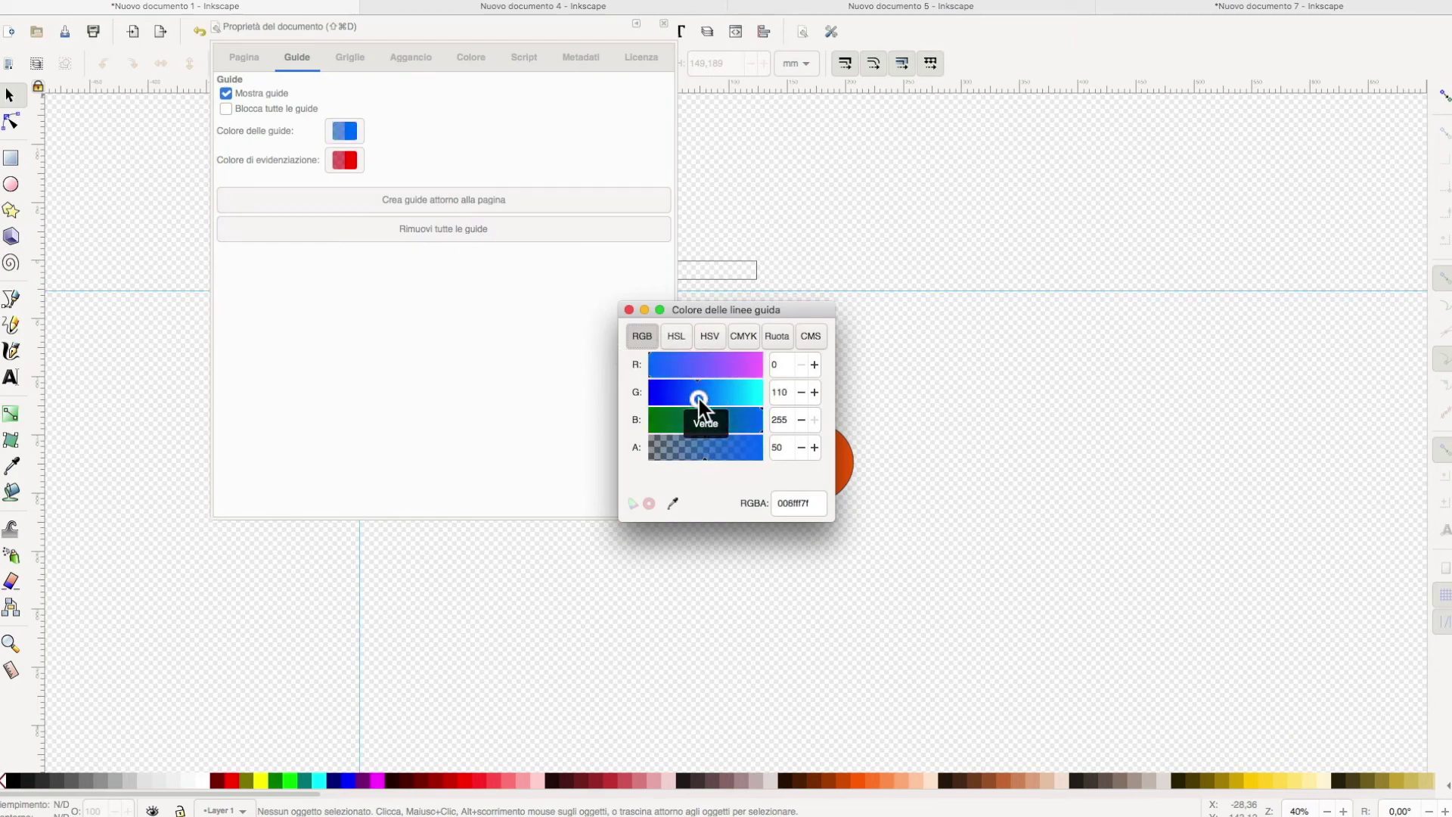
click(628, 310)
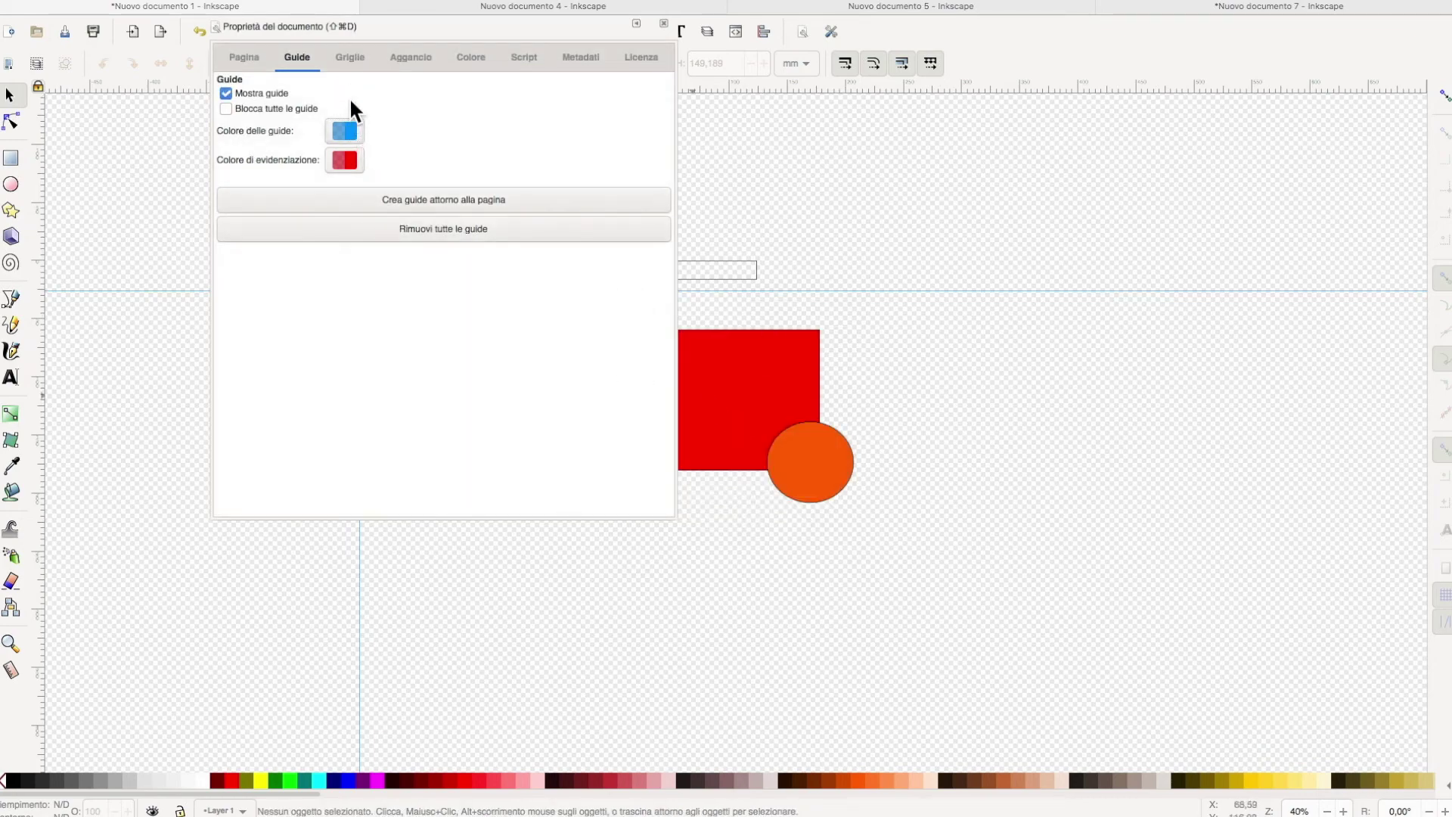
click(397, 229)
Step: Remove all guides, check the Edit menu's guide commands, and reopen Document Properties
click(226, 93)
click(663, 24)
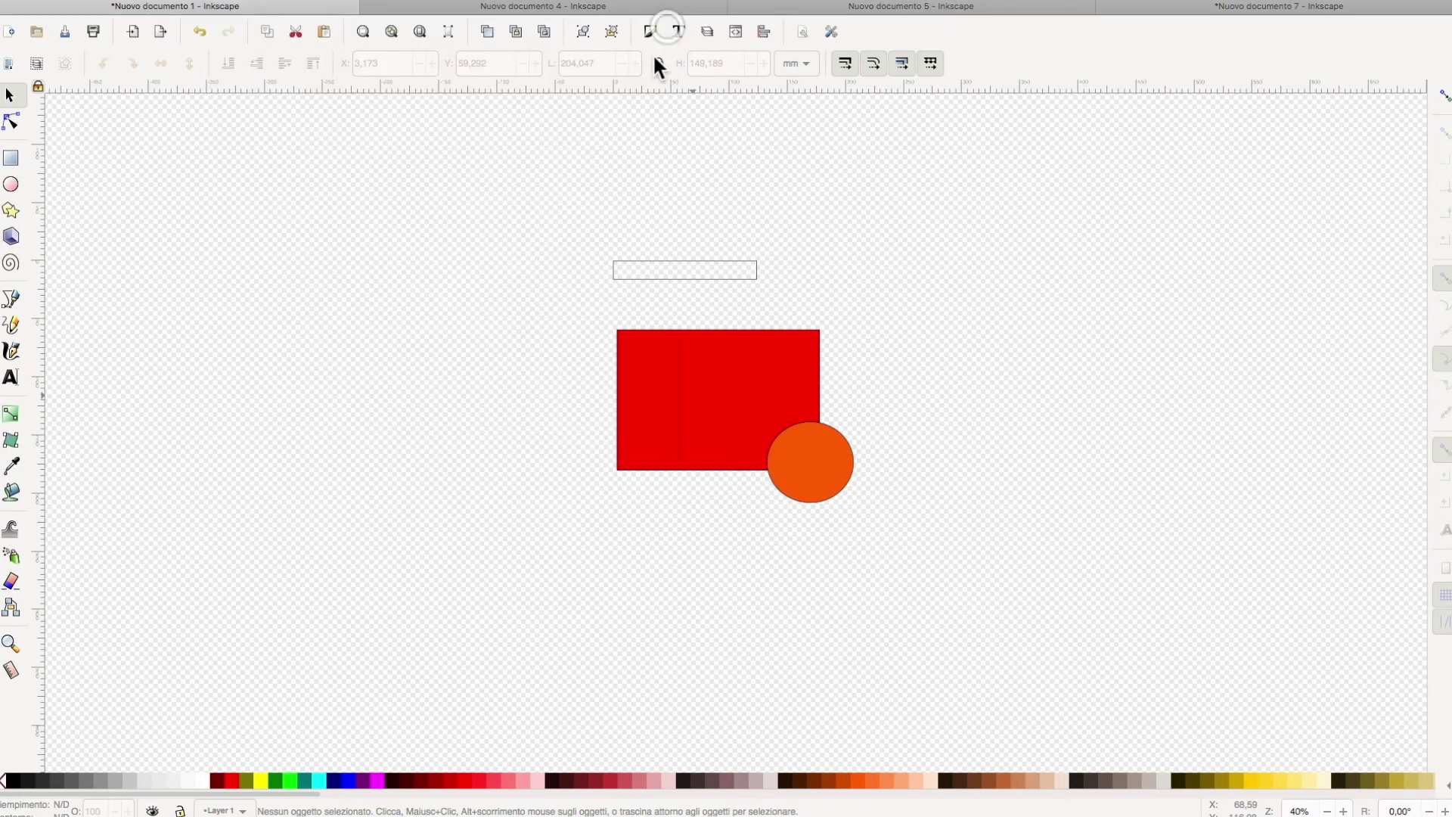
click(146, 6)
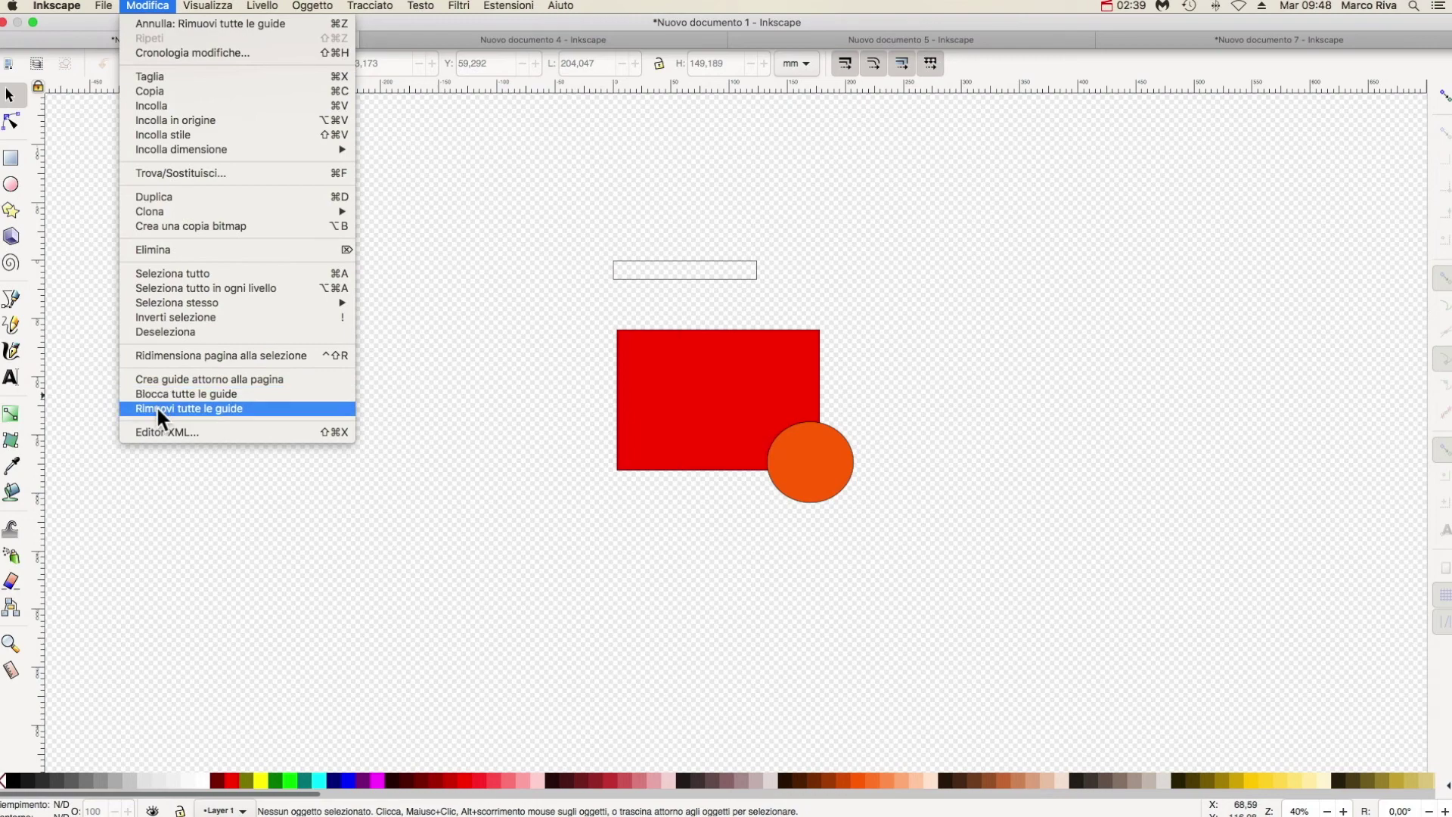
click(518, 223)
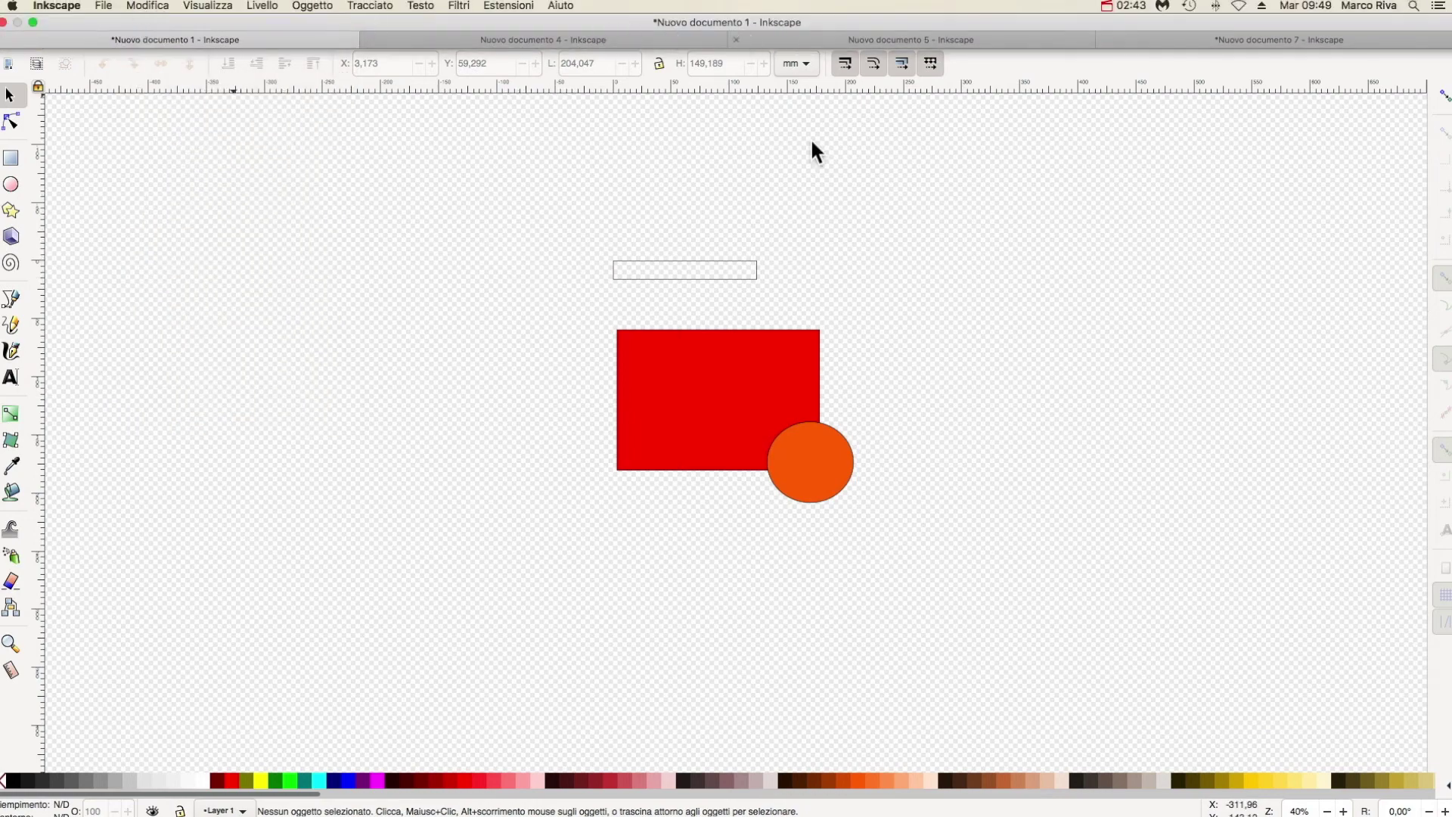
click(801, 34)
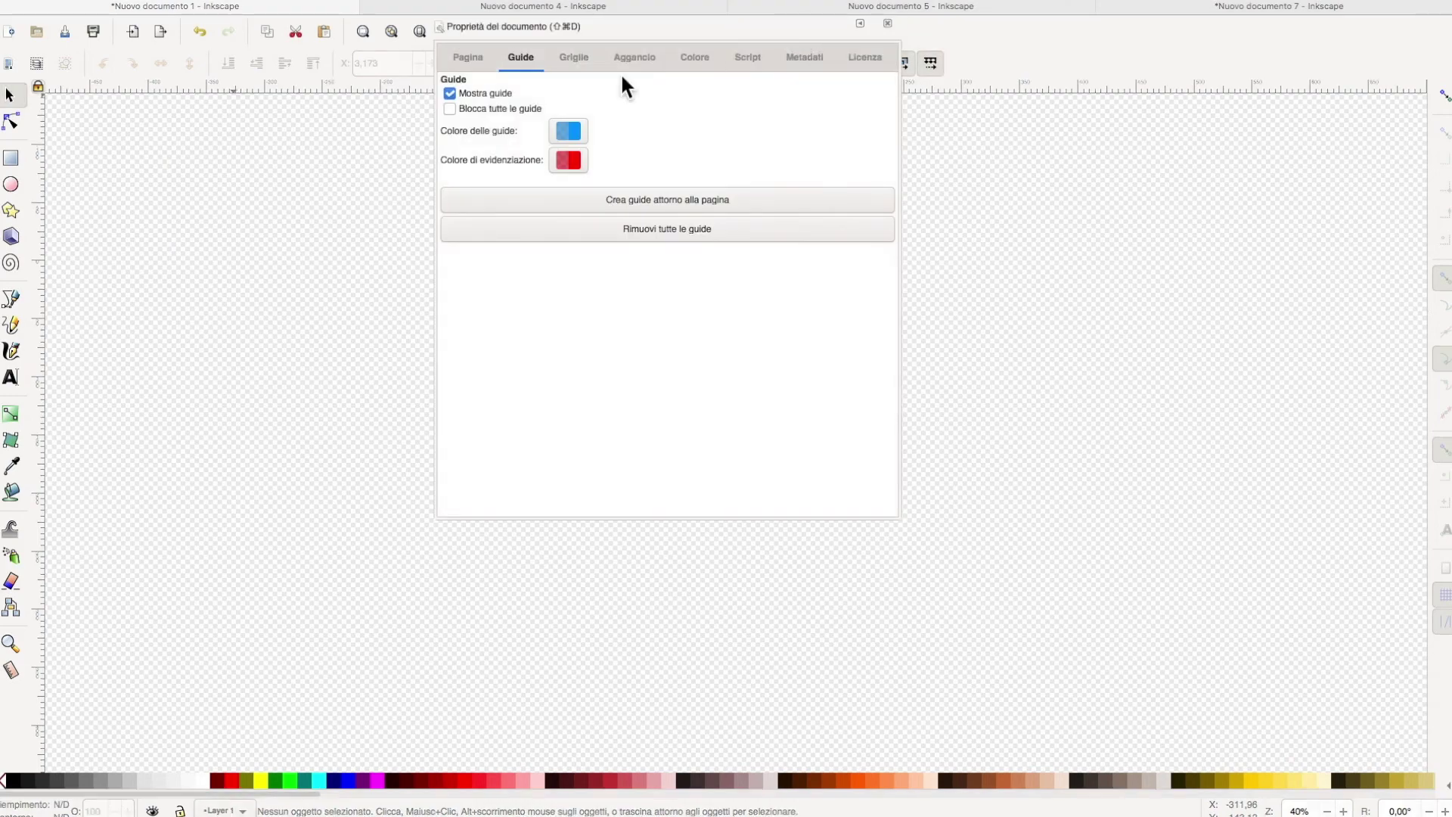
Step: Create a new rectangular grid using millimetre units
click(574, 58)
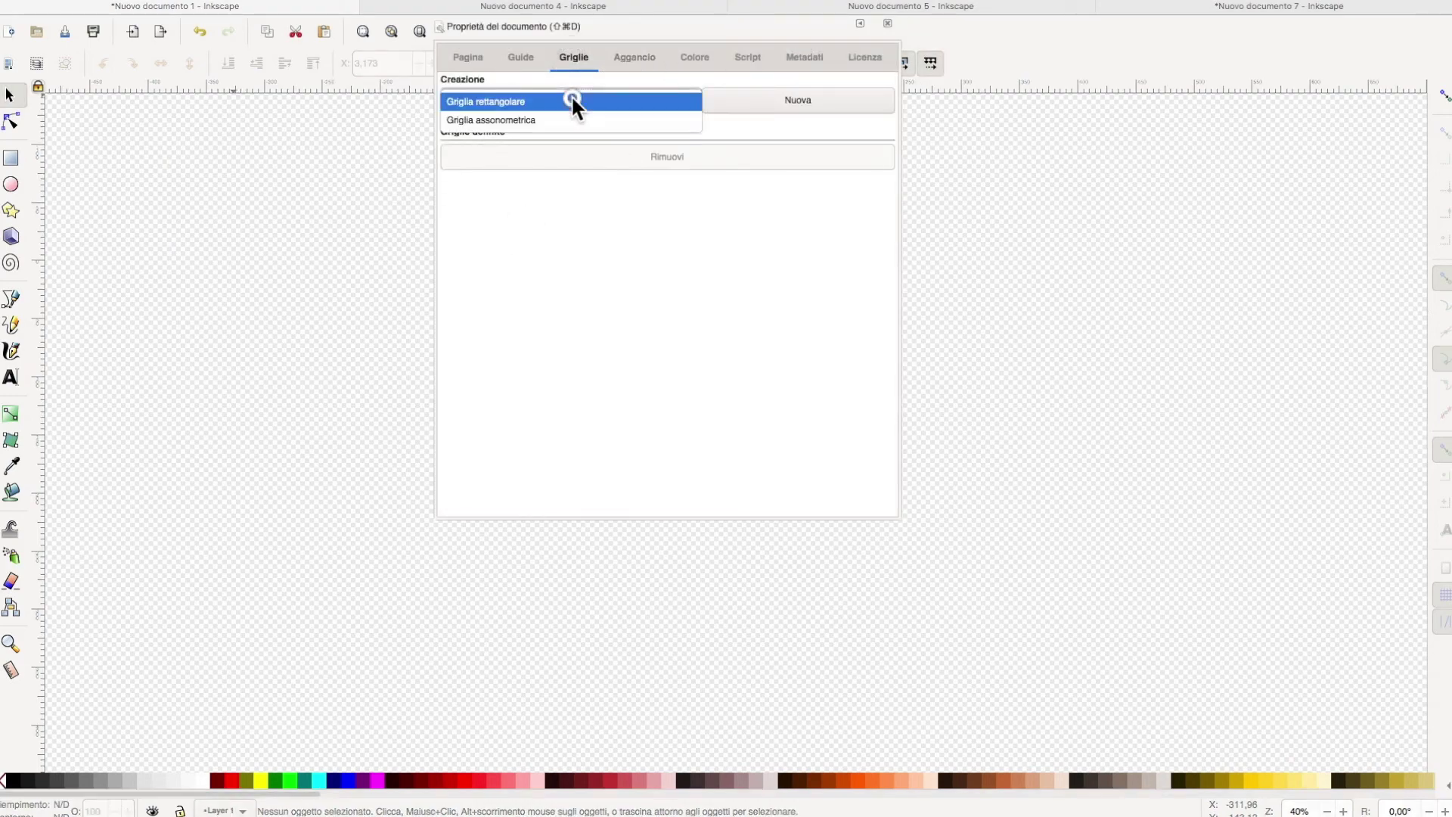
click(554, 106)
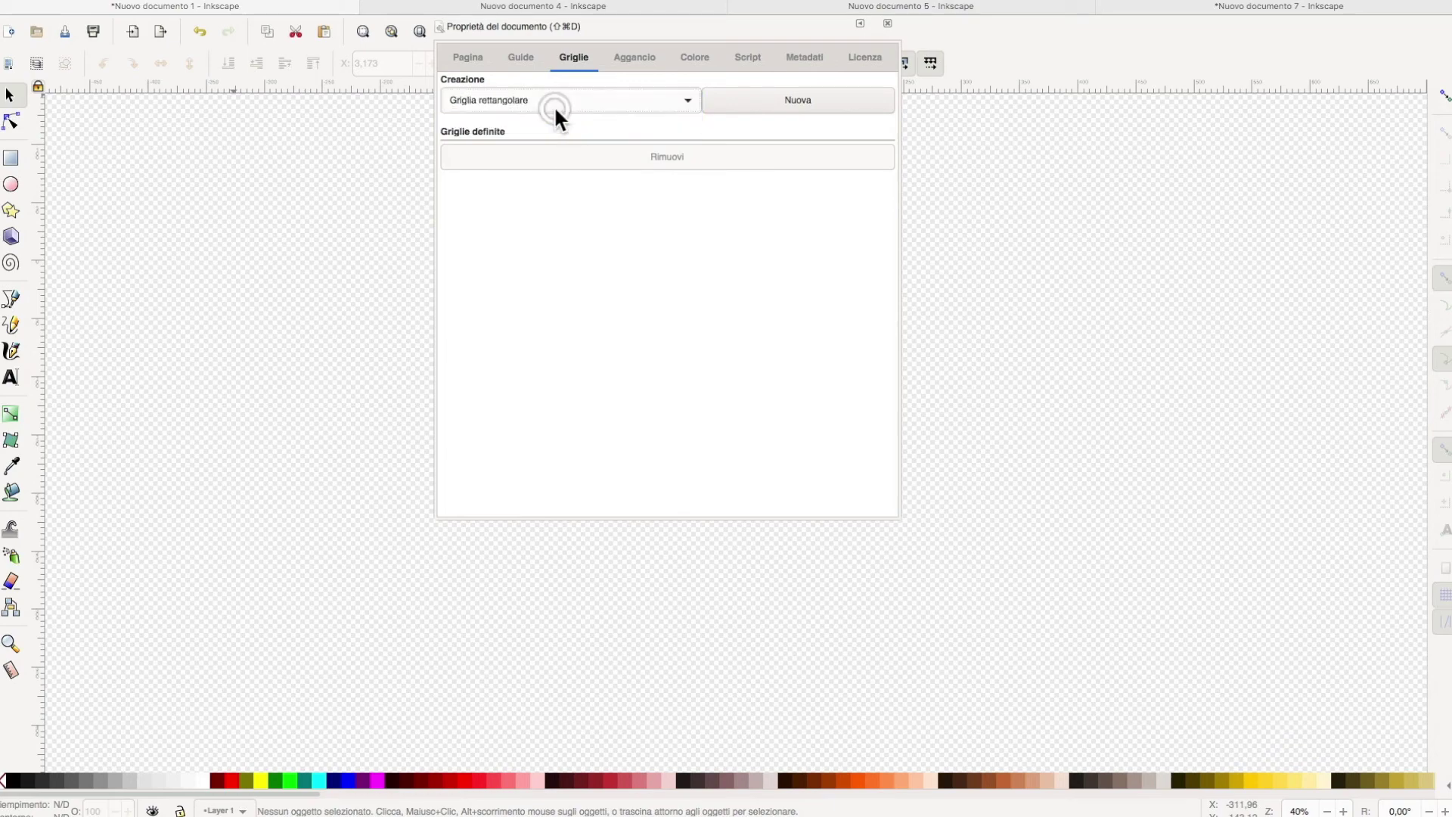
click(774, 100)
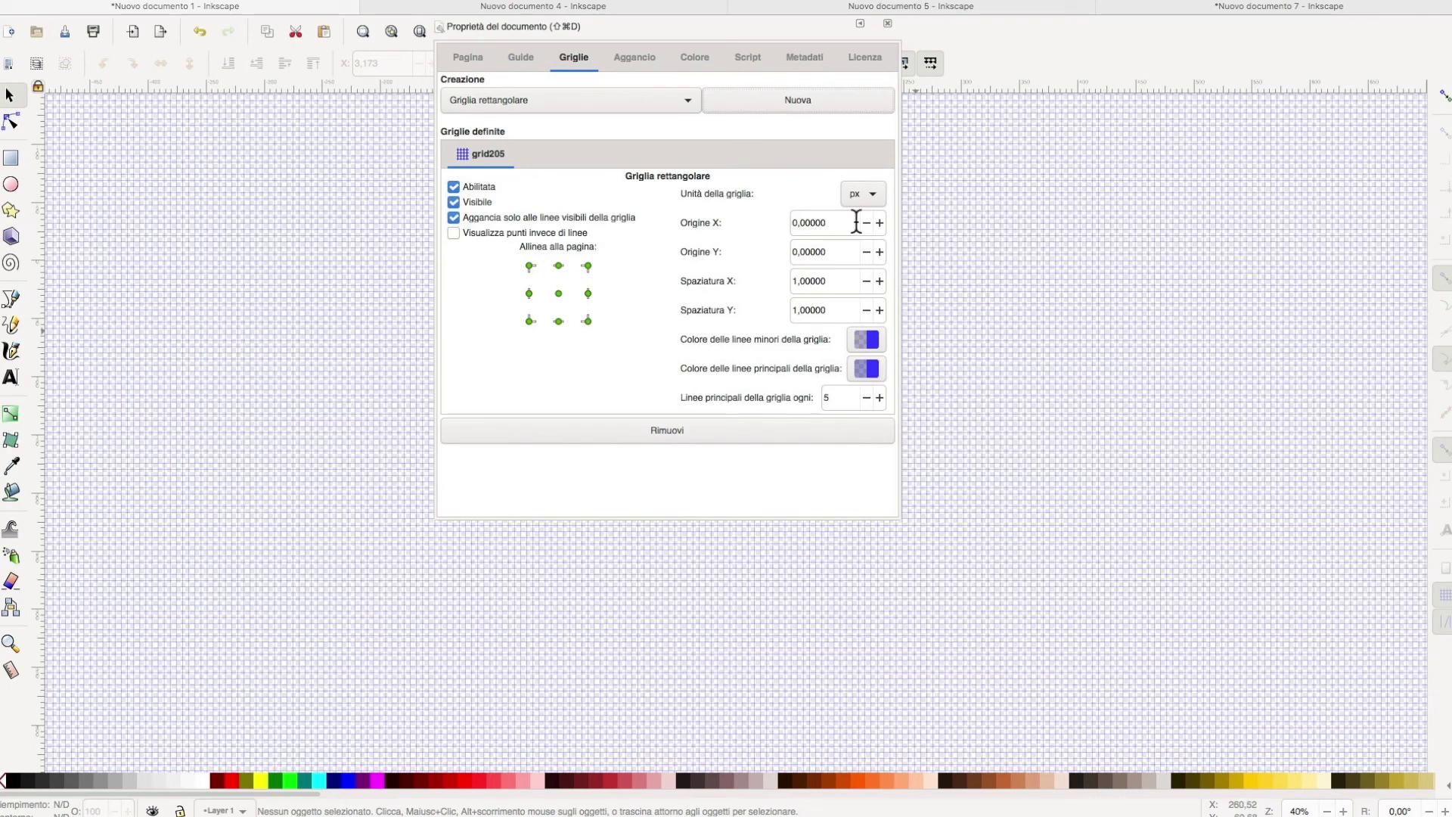
click(874, 194)
click(863, 231)
Step: Set the grid spacing to 10 mm in X and Y, then disable the grid
click(803, 281)
triple_click(803, 282)
text(10)
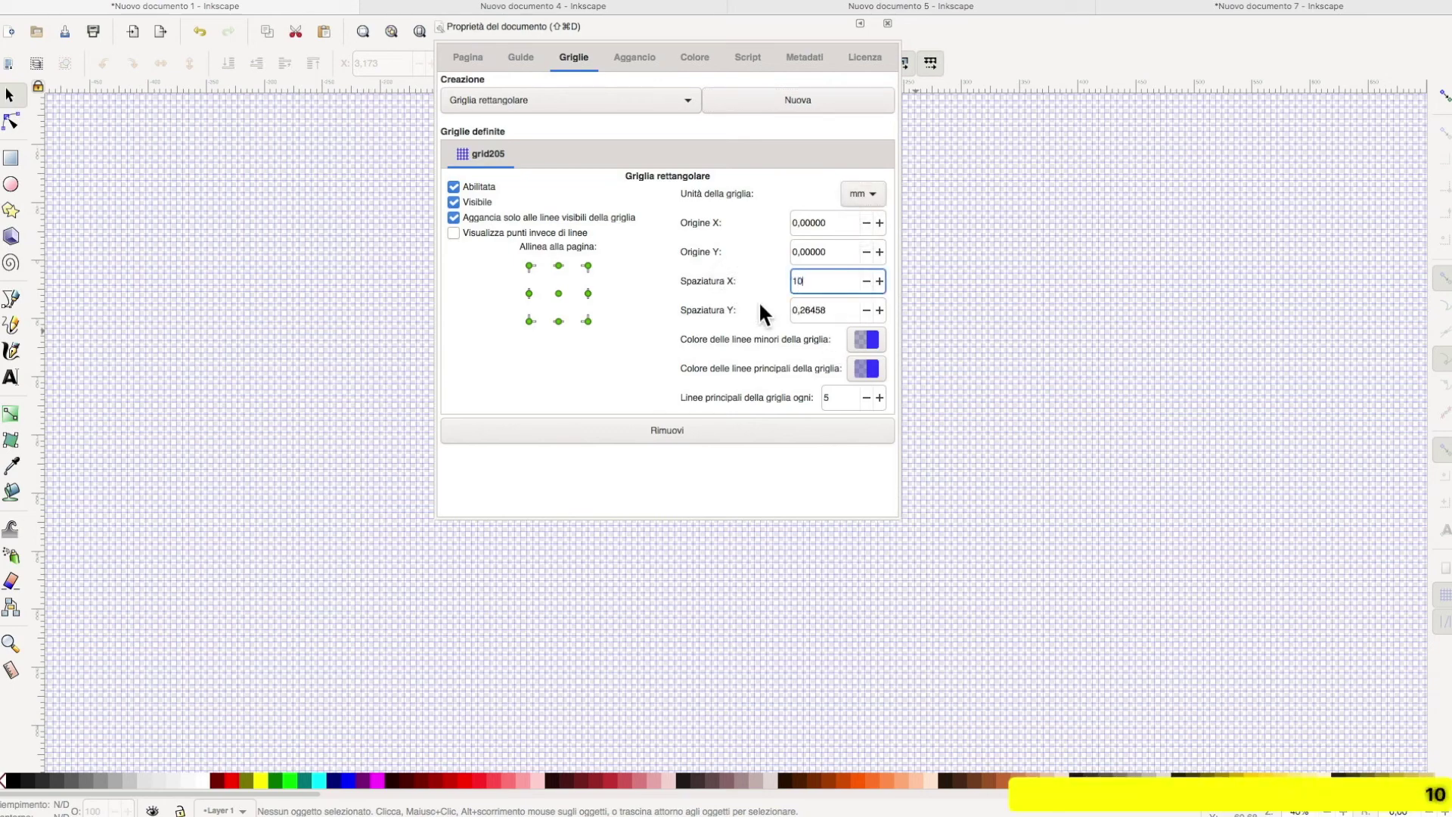
triple_click(824, 310)
text(10)
key(Return)
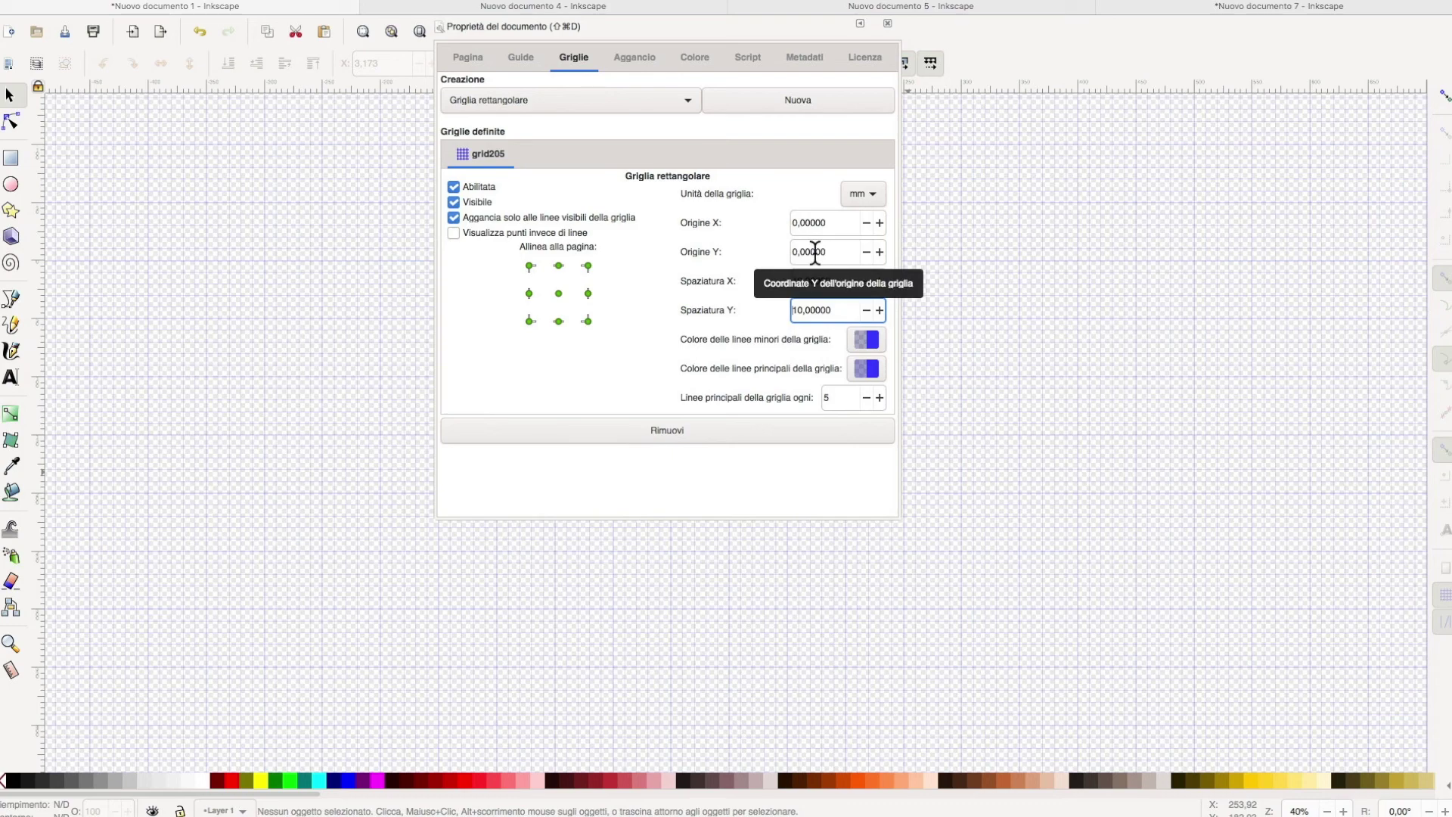
click(463, 184)
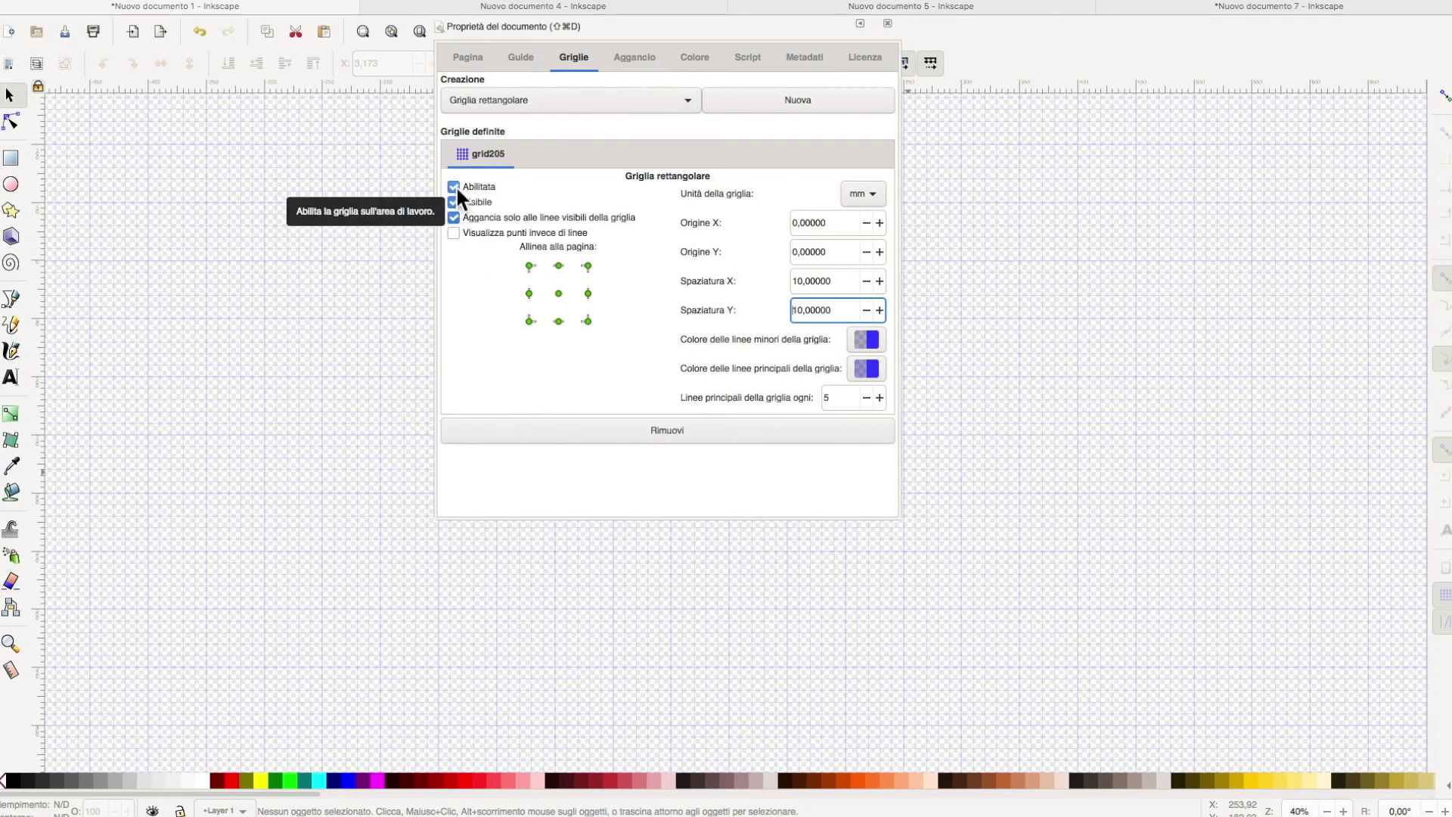
click(456, 186)
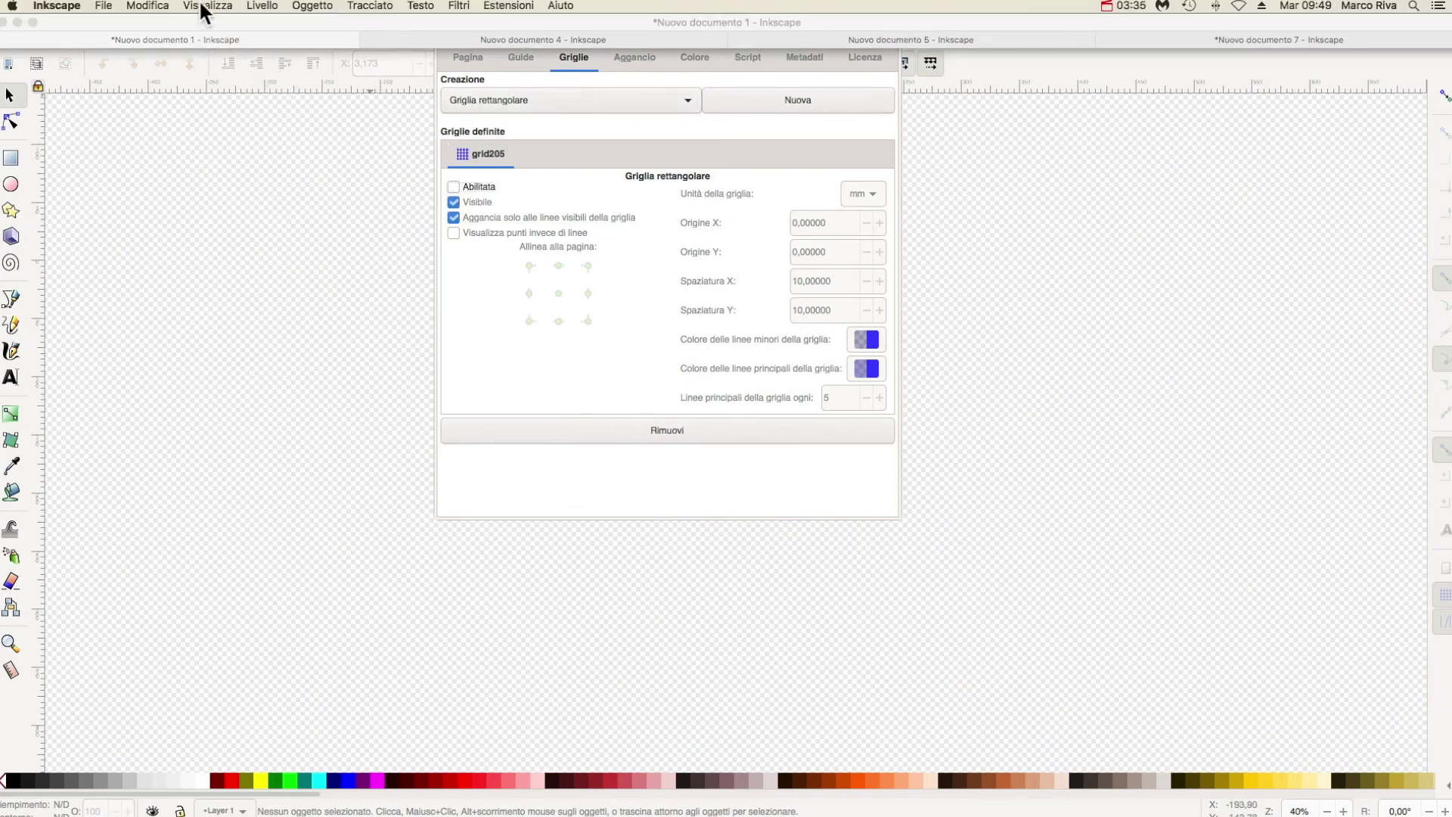
Step: Replace the rectangular grid with a new axonometric grid
click(198, 6)
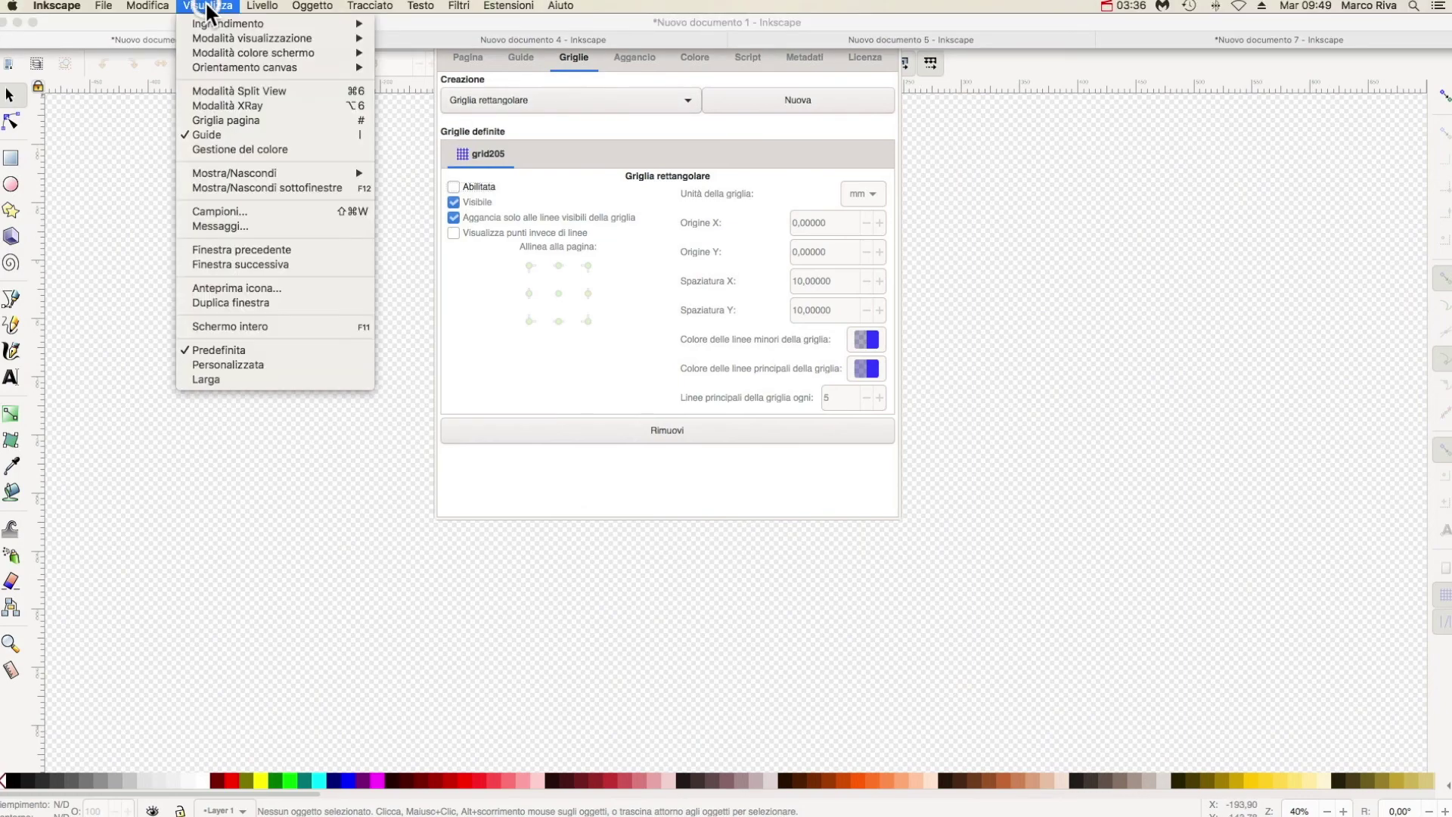
click(541, 203)
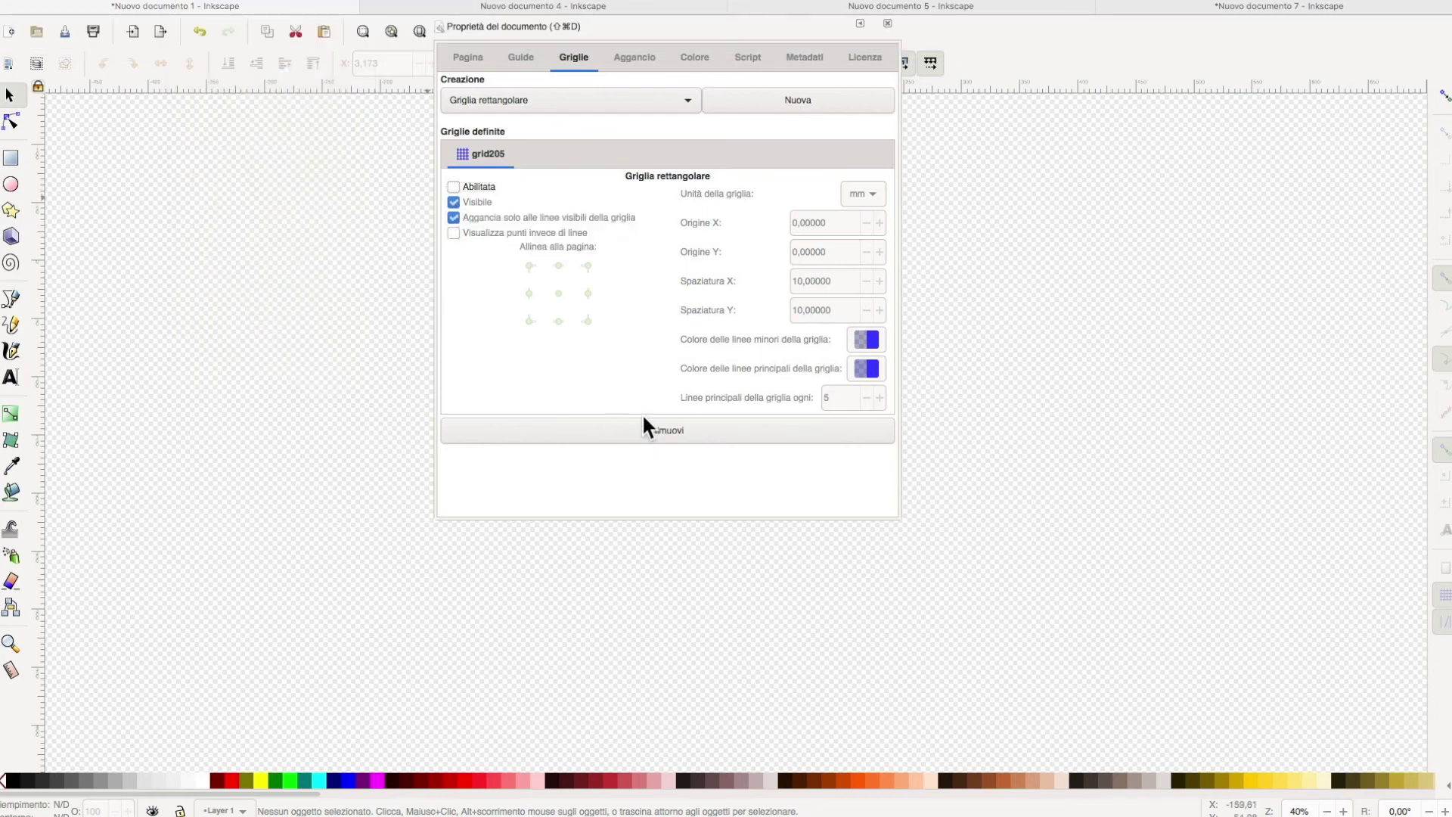
click(666, 429)
click(677, 102)
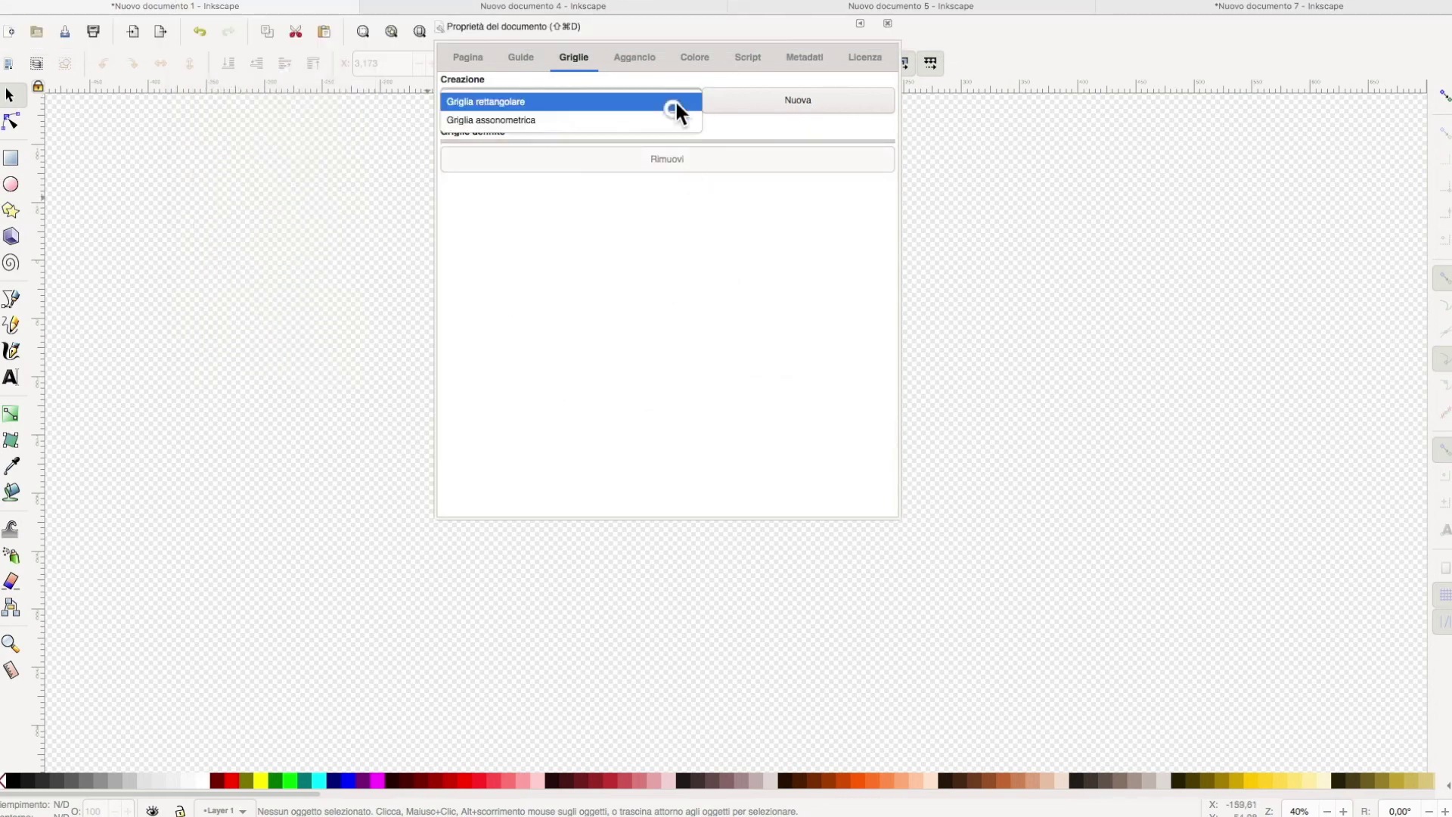
click(666, 119)
click(764, 98)
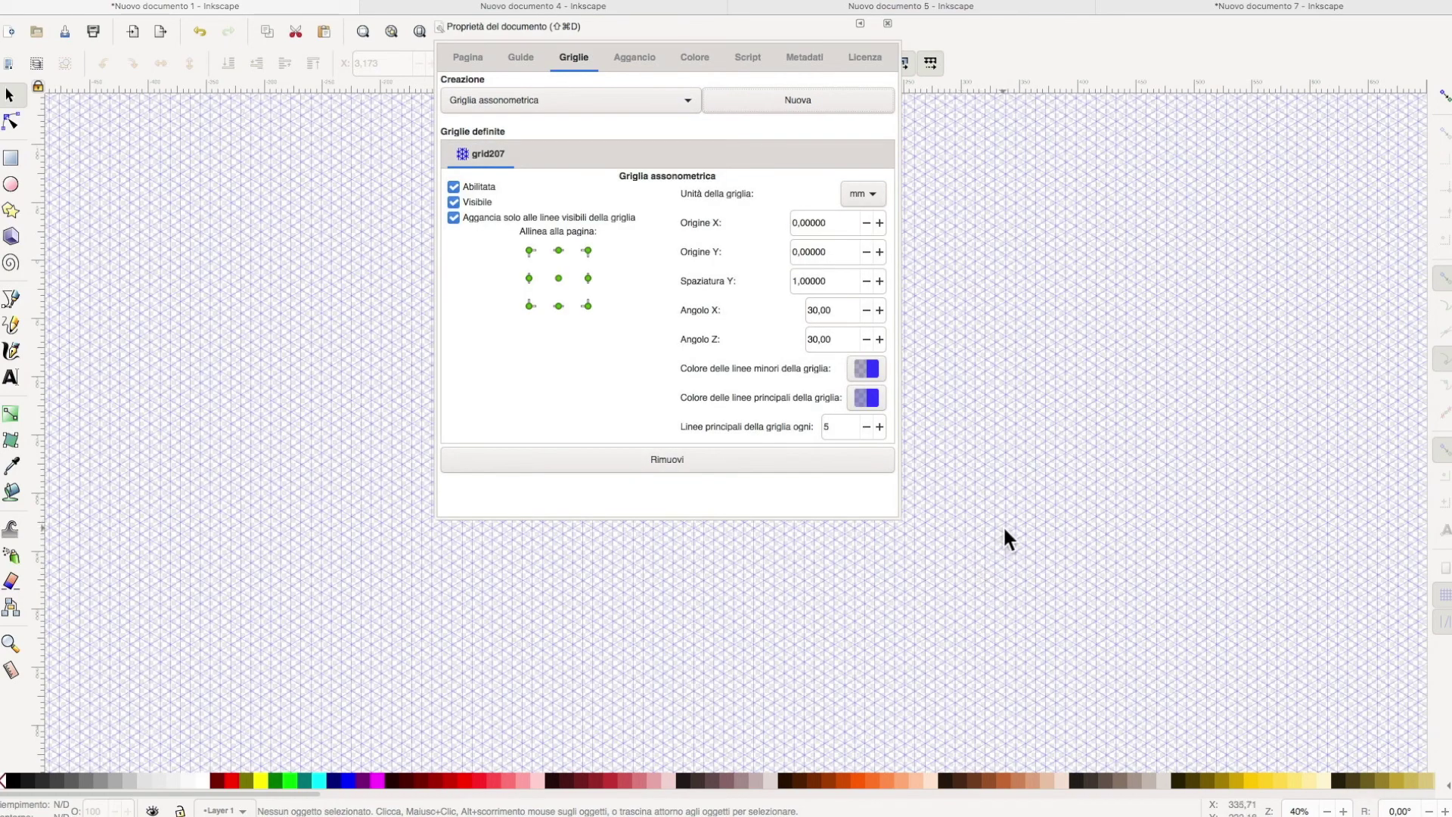
Step: Zoom in and place a horizontal guide across the circle's upper part
key(plus)
key(plus)
key(plus)
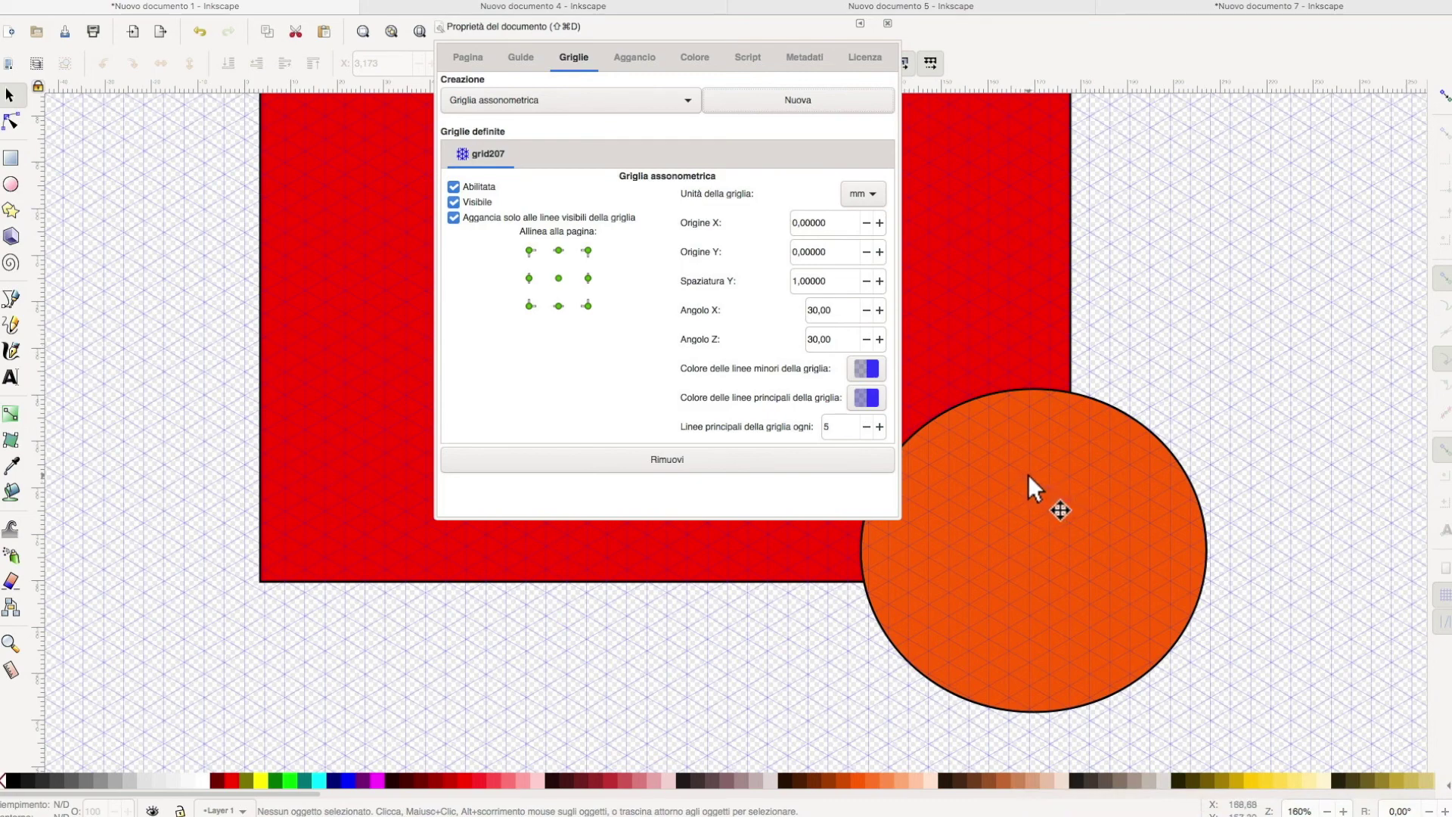
drag(1138, 89, 1008, 442)
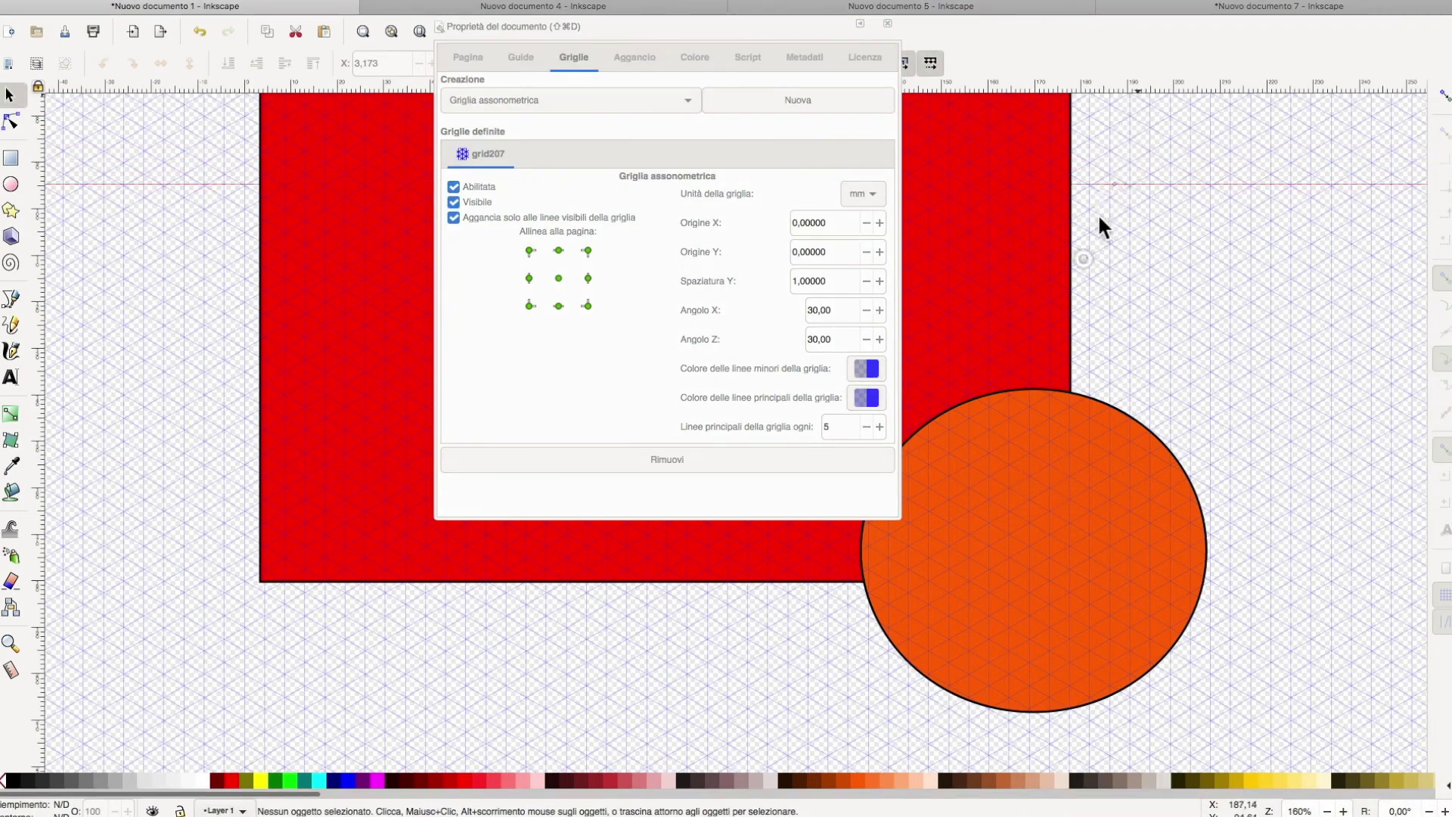
drag(1008, 443, 1010, 441)
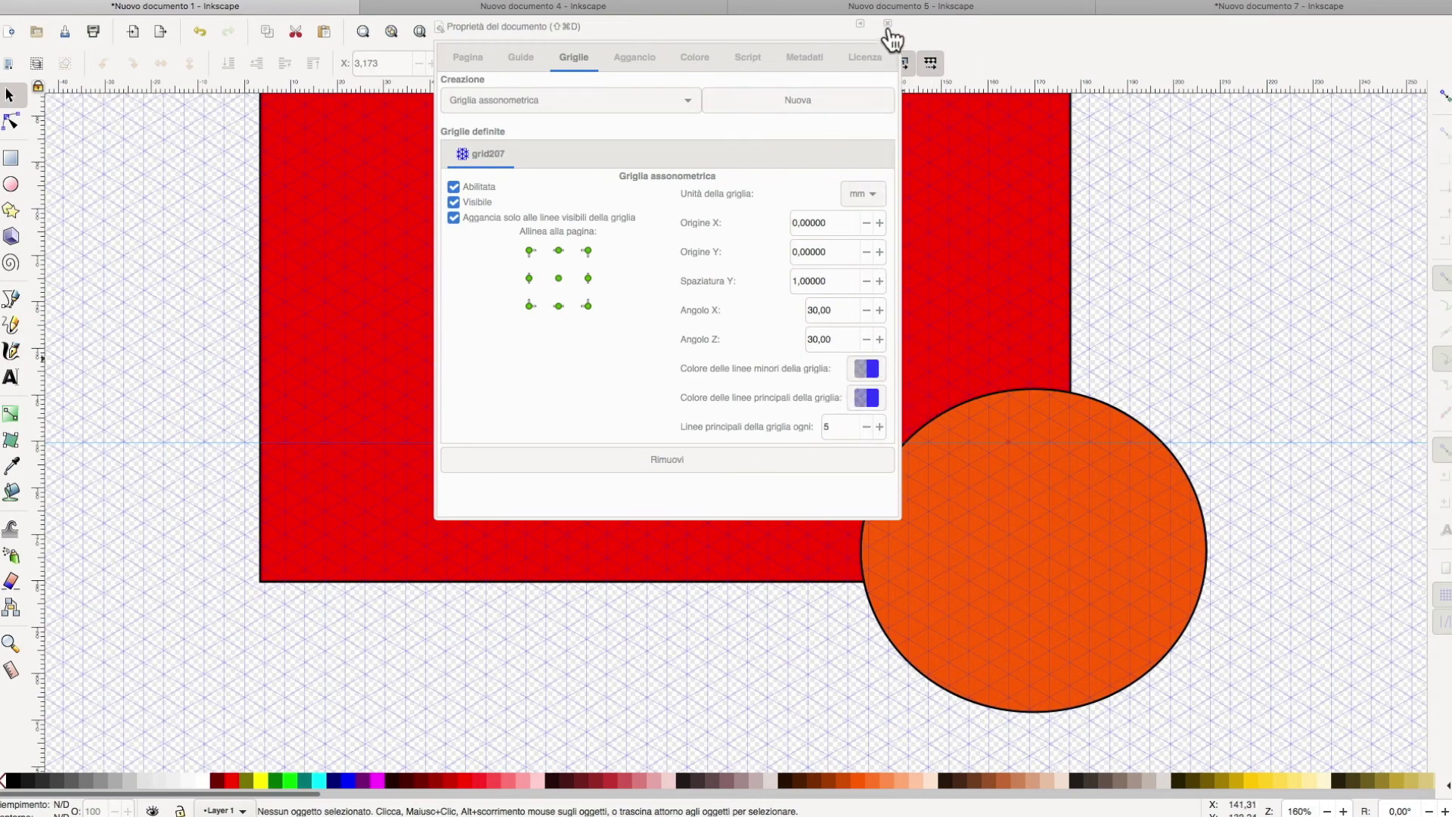
click(628, 62)
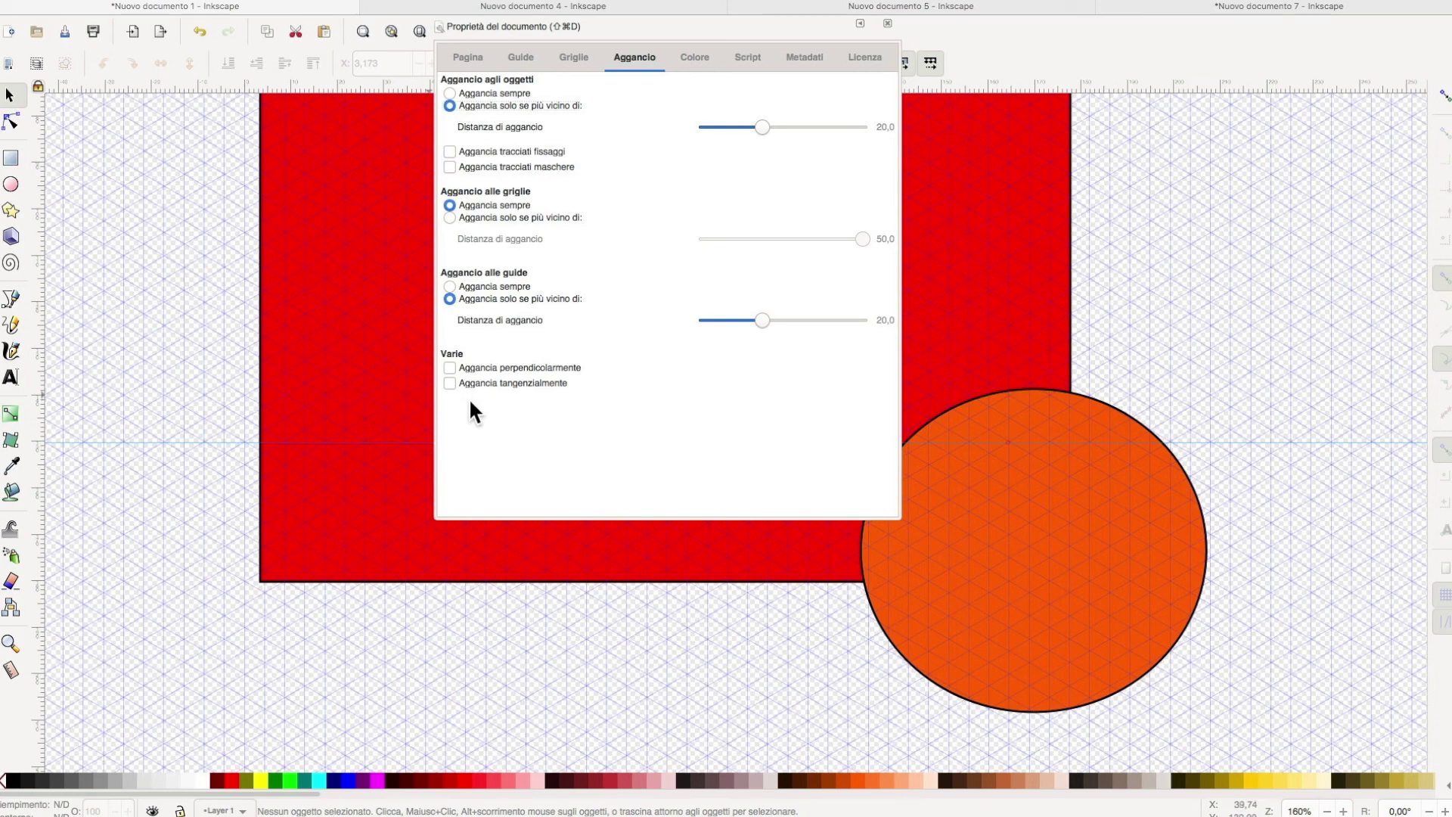
Step: Remove the axonometric grid and enable tangential snapping
click(579, 61)
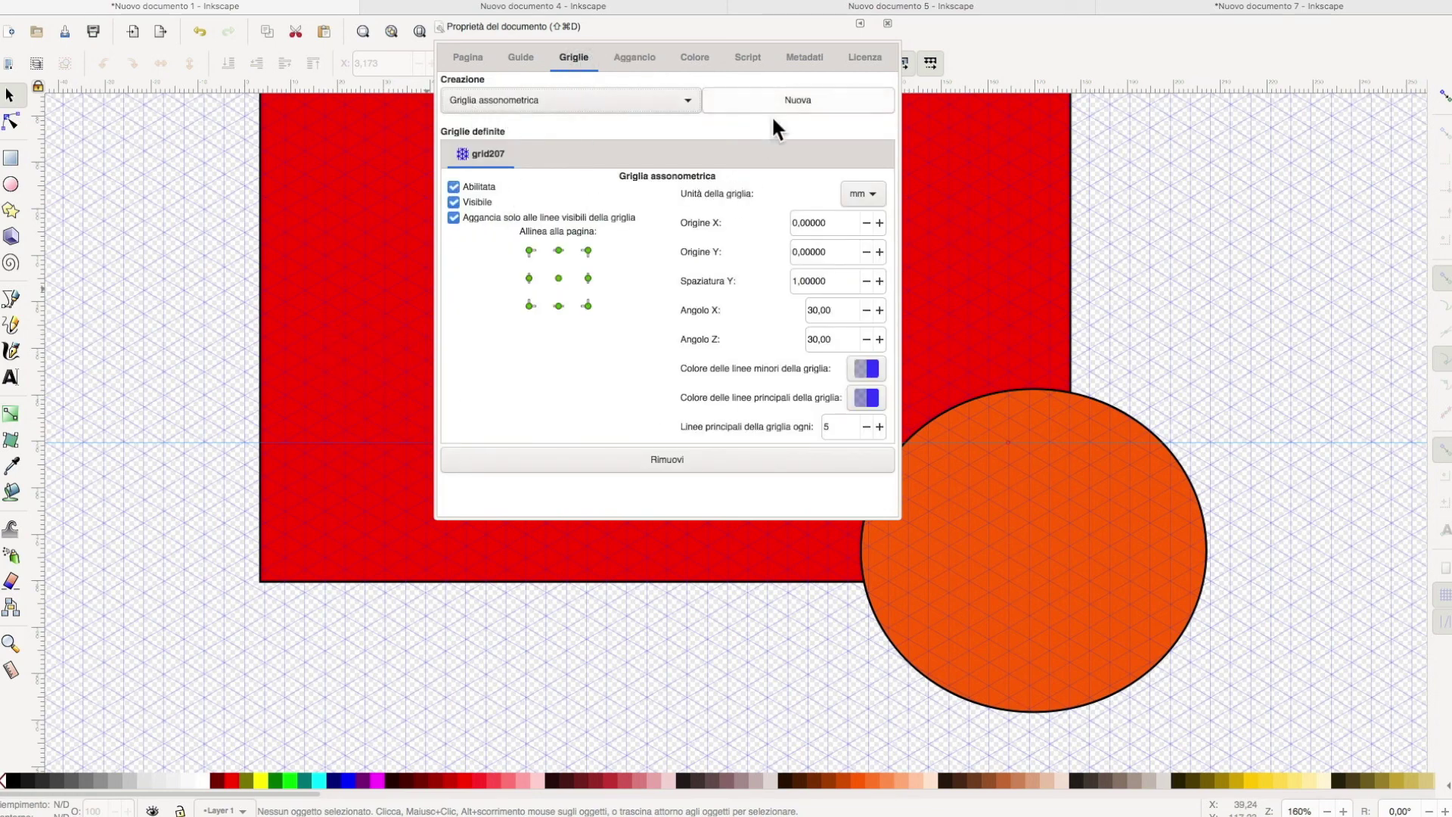
click(682, 457)
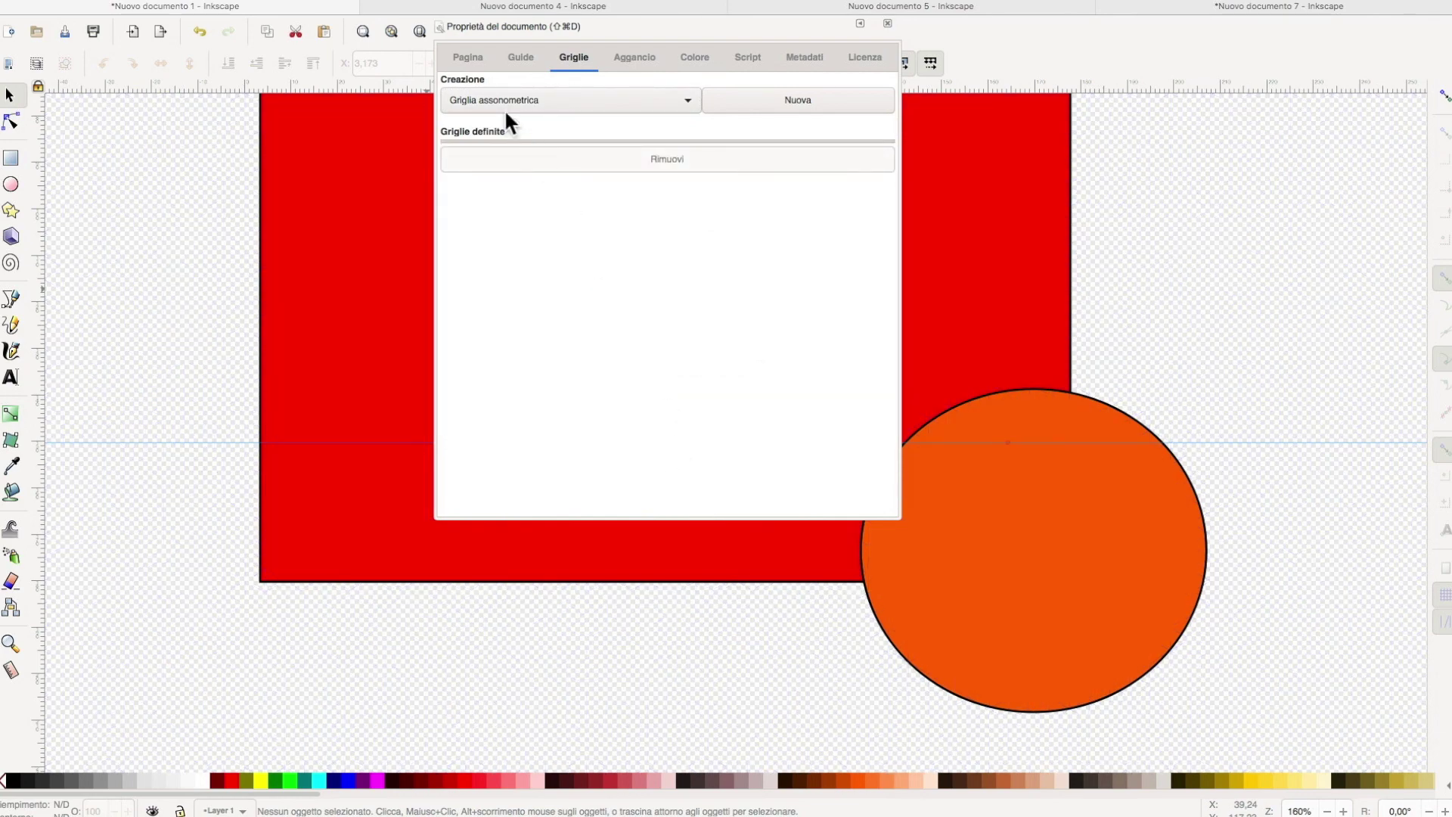
click(627, 57)
click(449, 383)
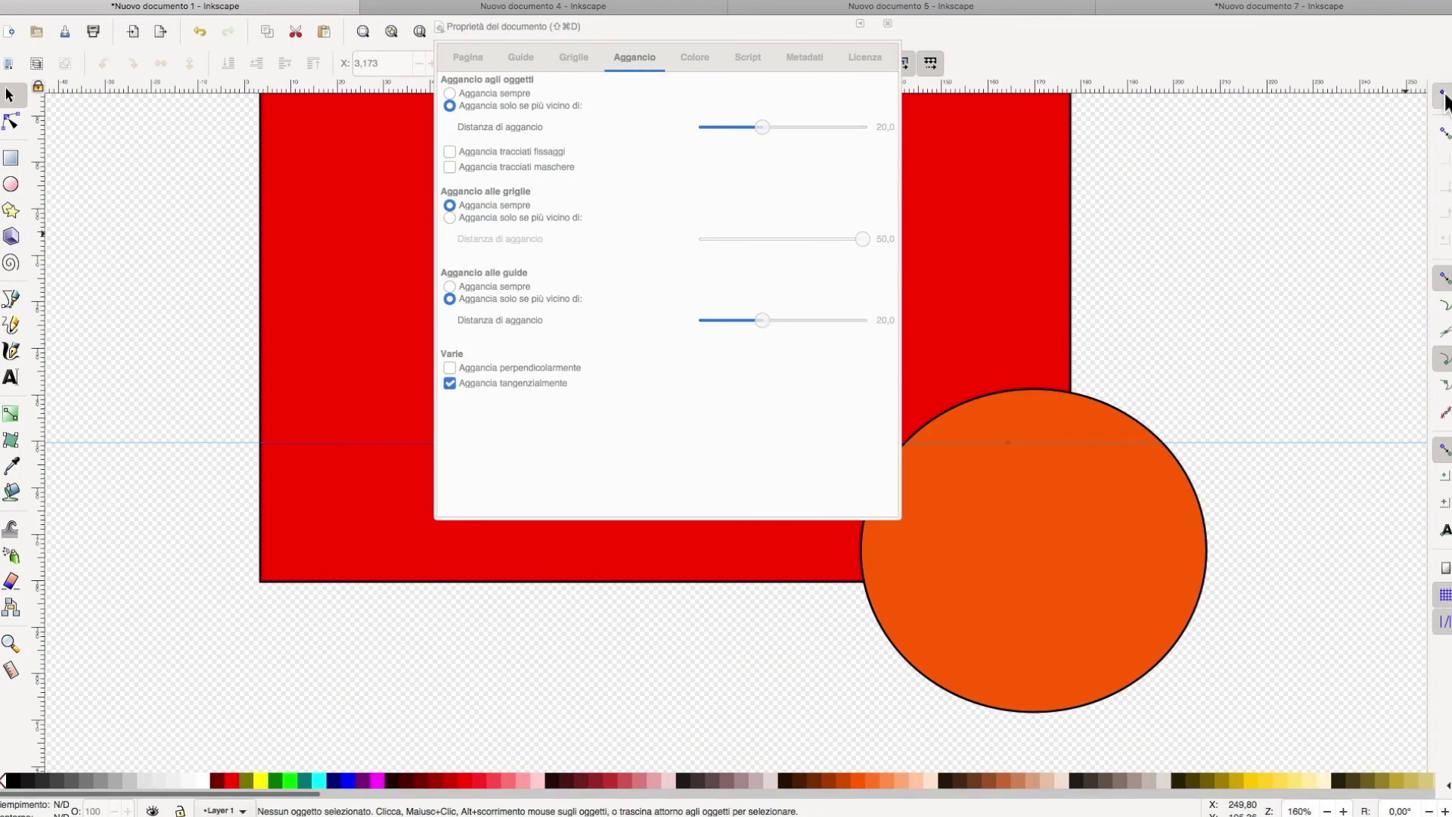
Step: Convert the orange circle to a path and enable snapping to paths
click(1109, 406)
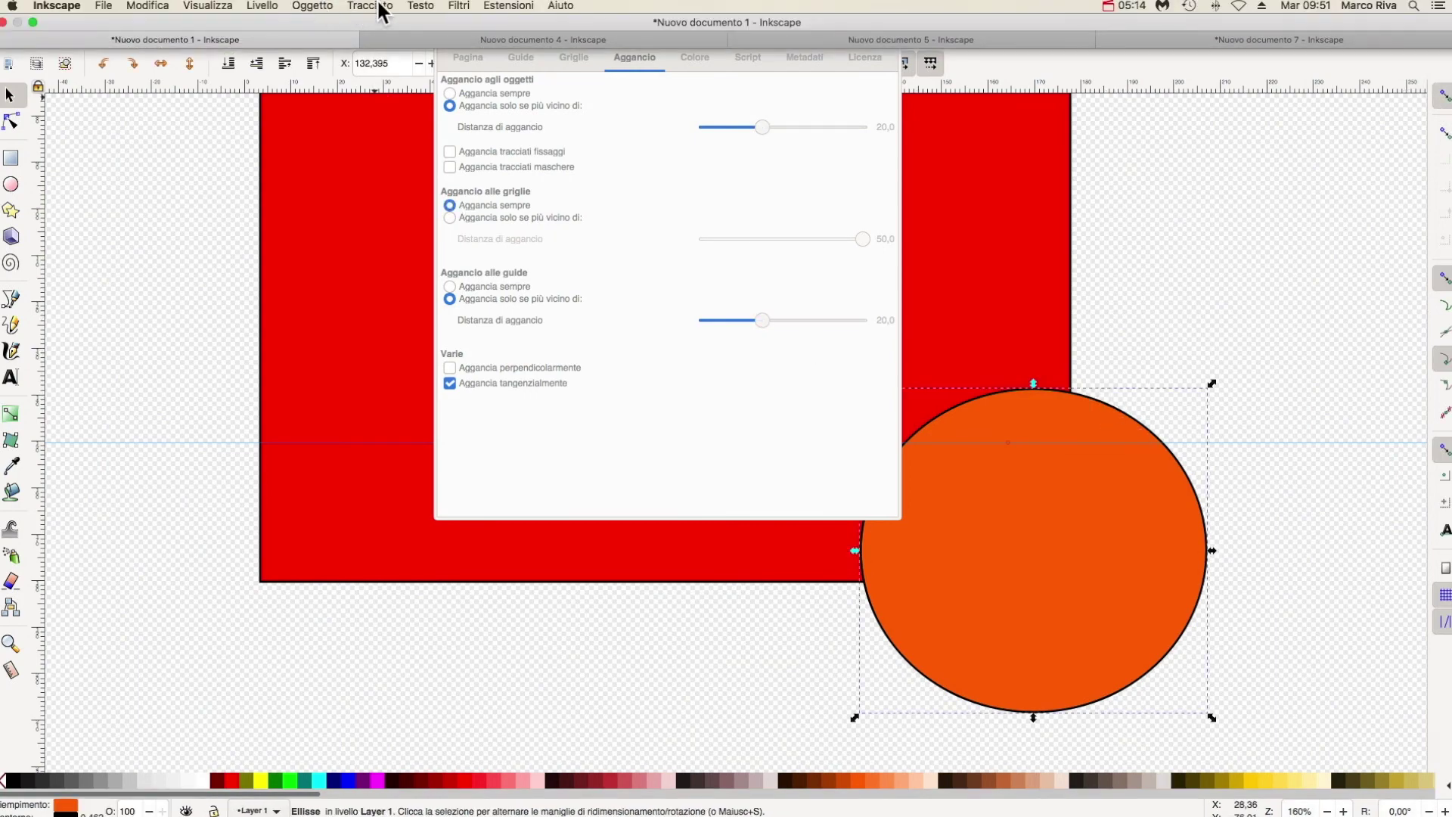
click(381, 10)
click(393, 35)
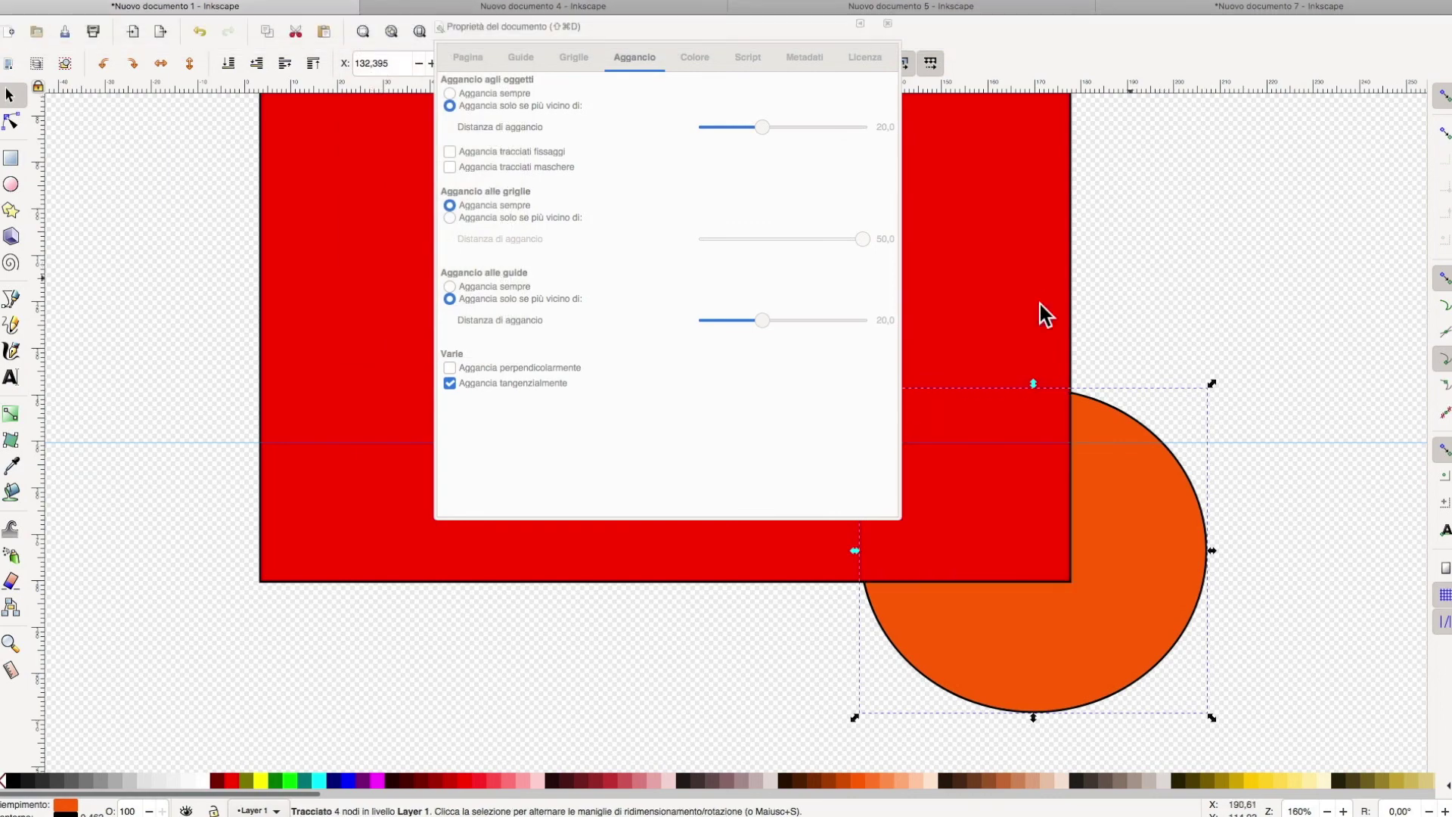
click(1442, 384)
click(1443, 305)
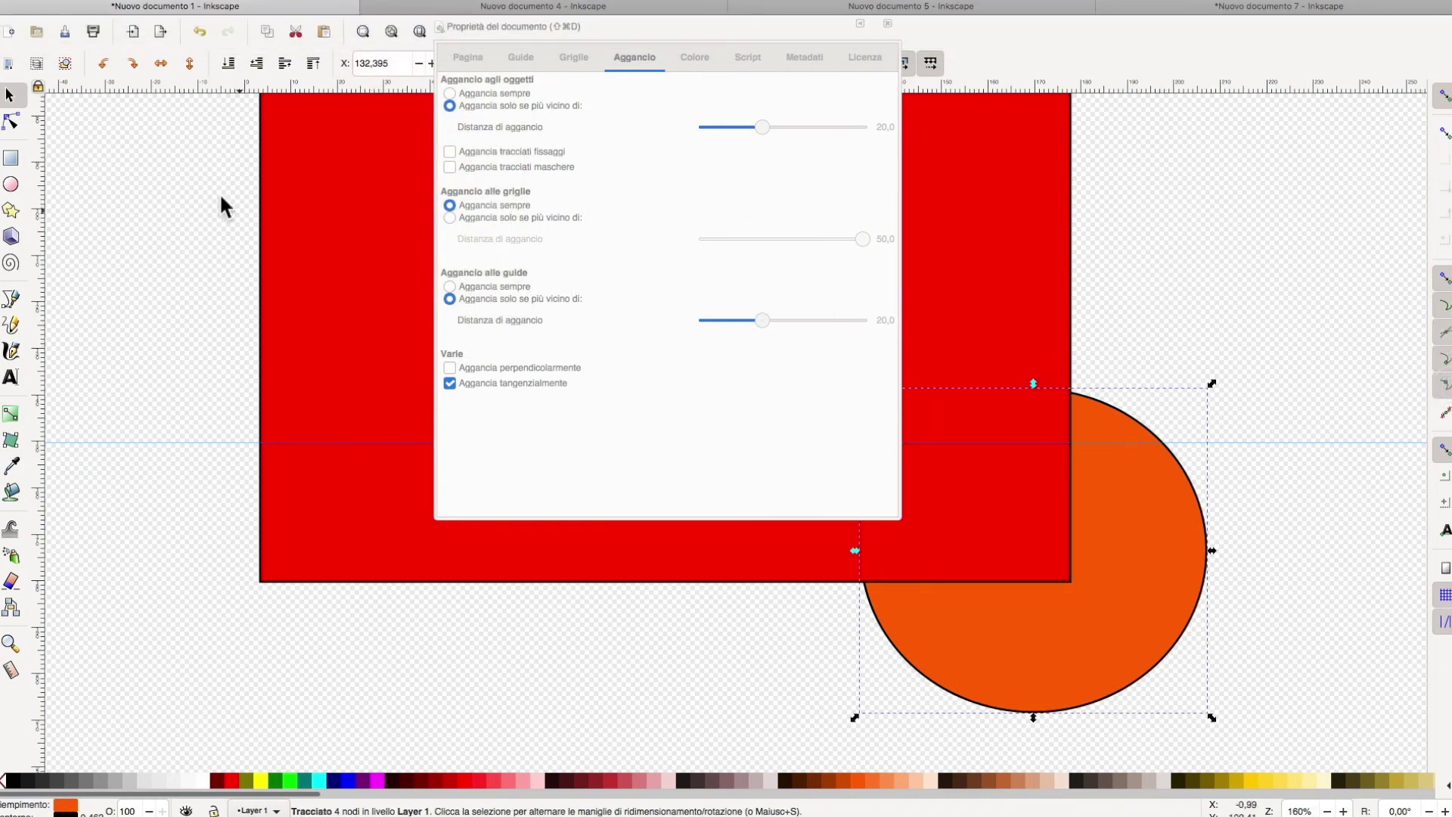
Step: Draw a straight Bezier line tangent to the circle, then turn snapping off
click(12, 300)
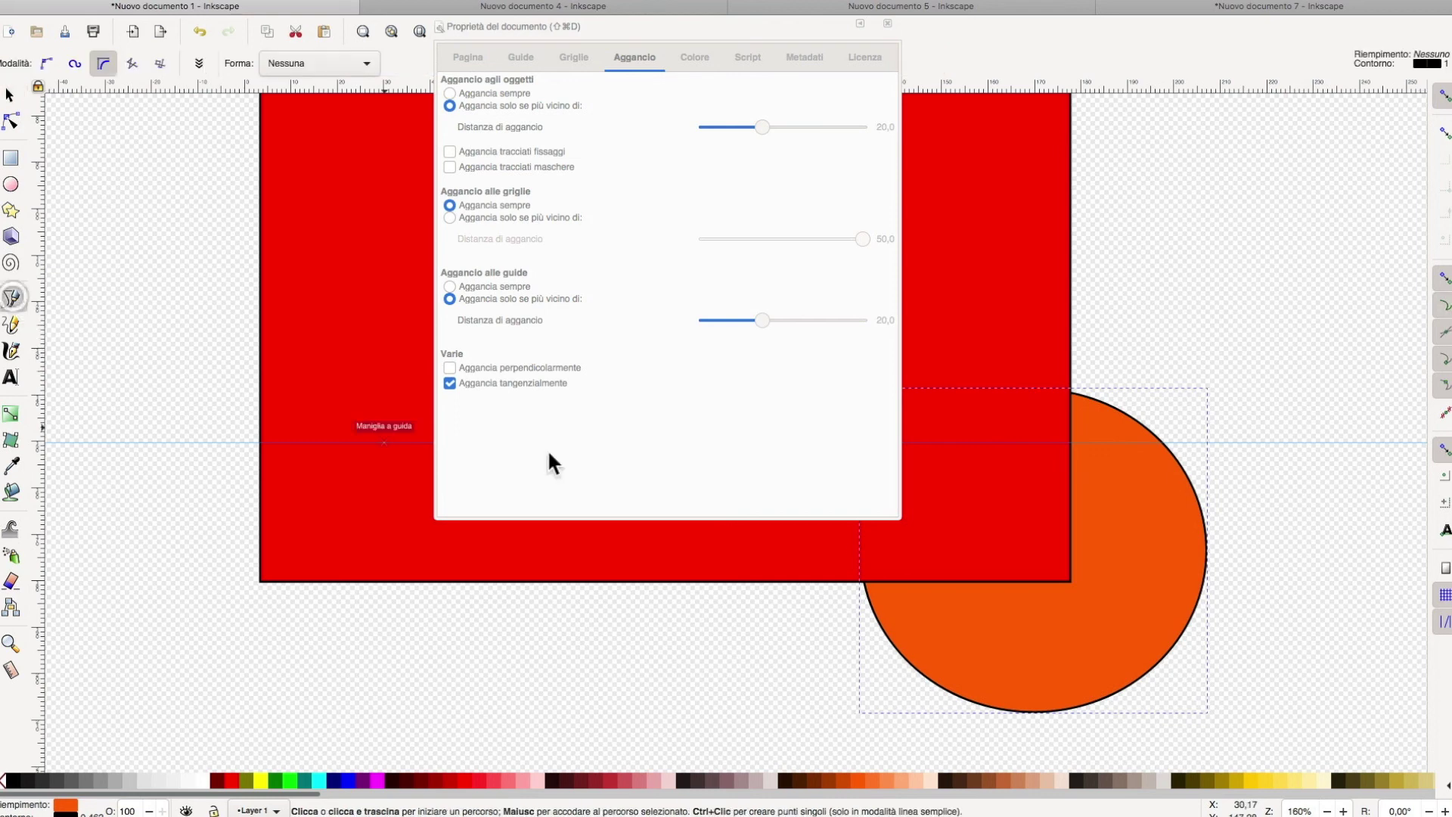
click(1131, 306)
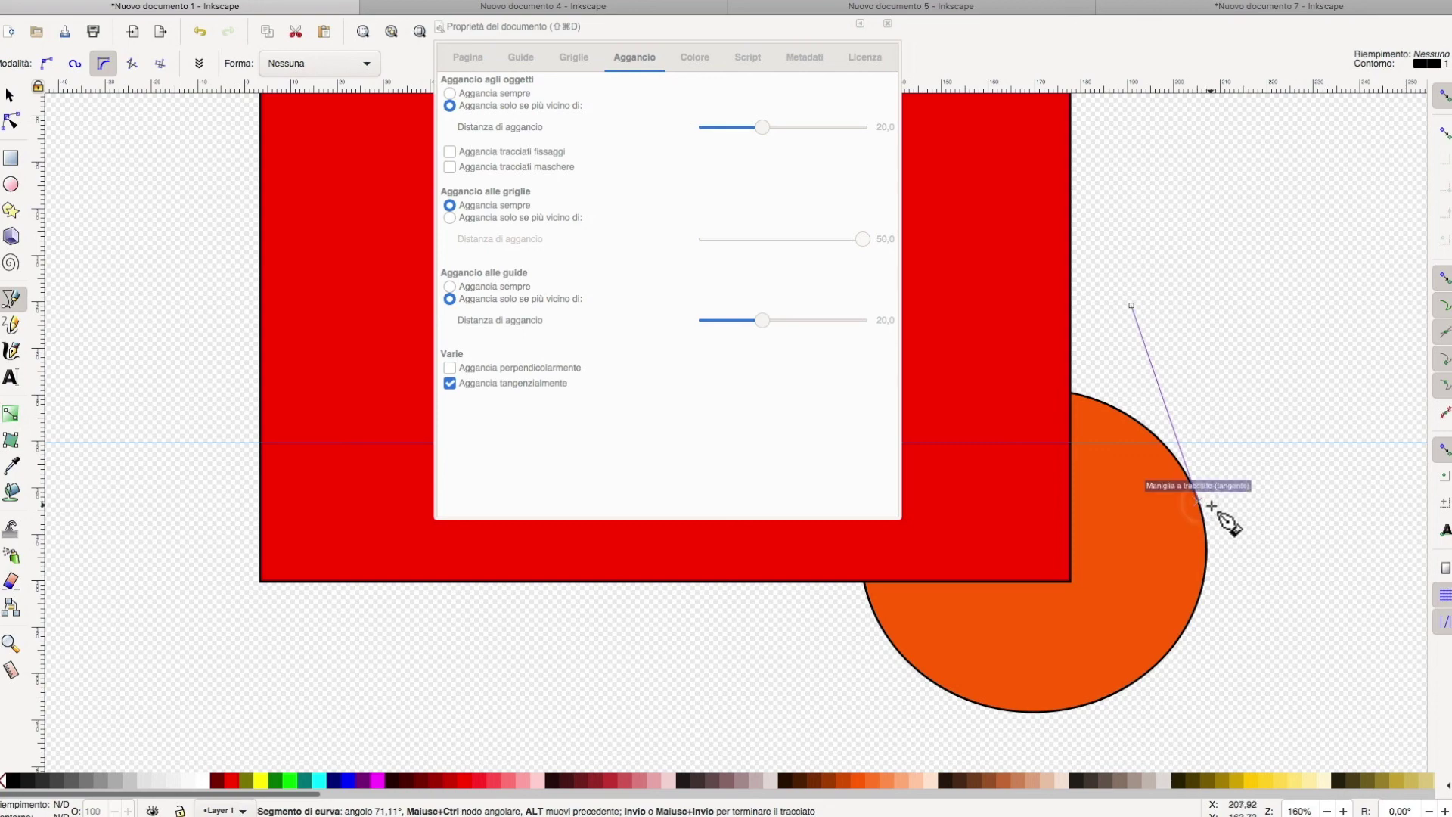
key(Return)
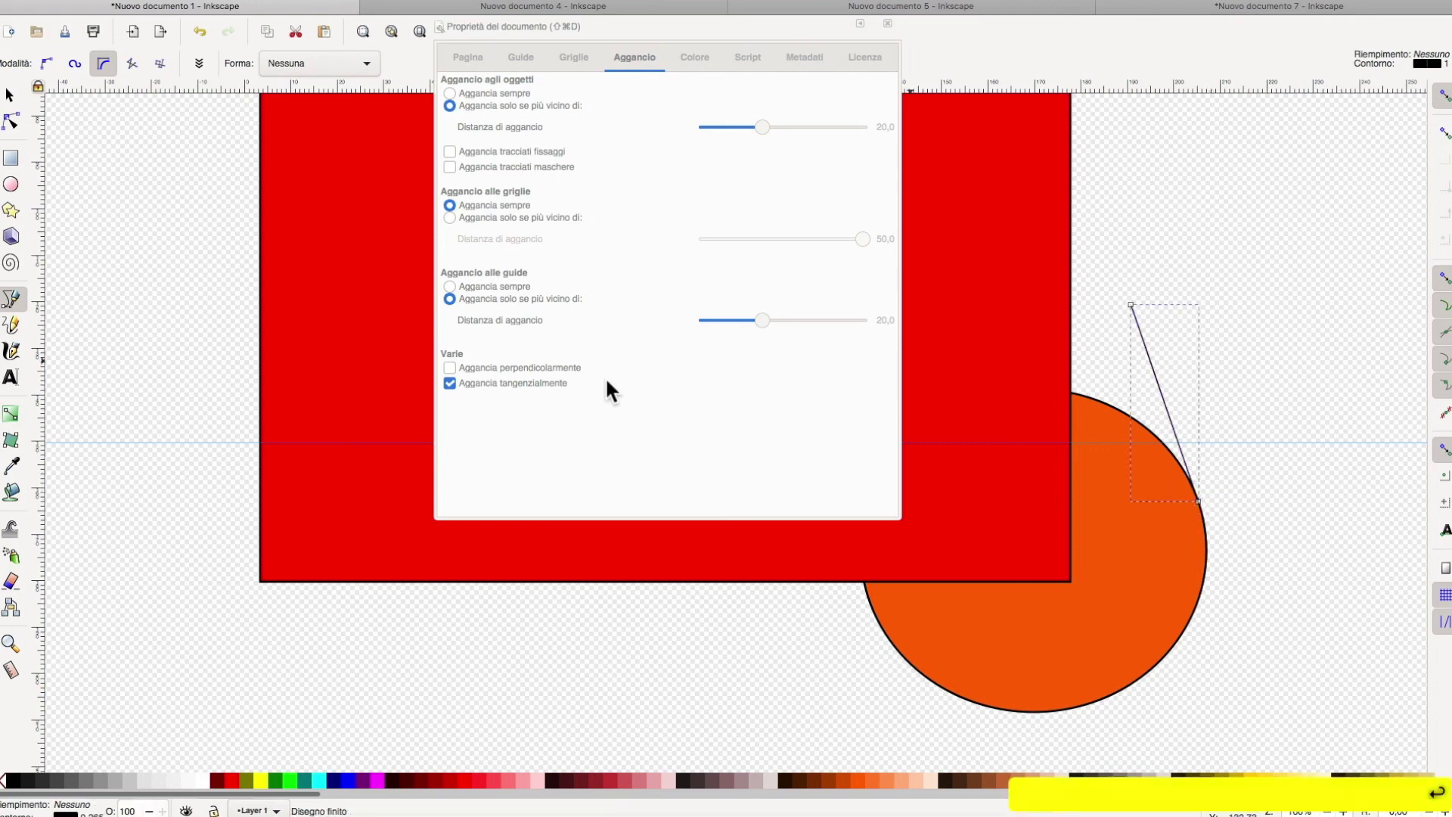
click(448, 385)
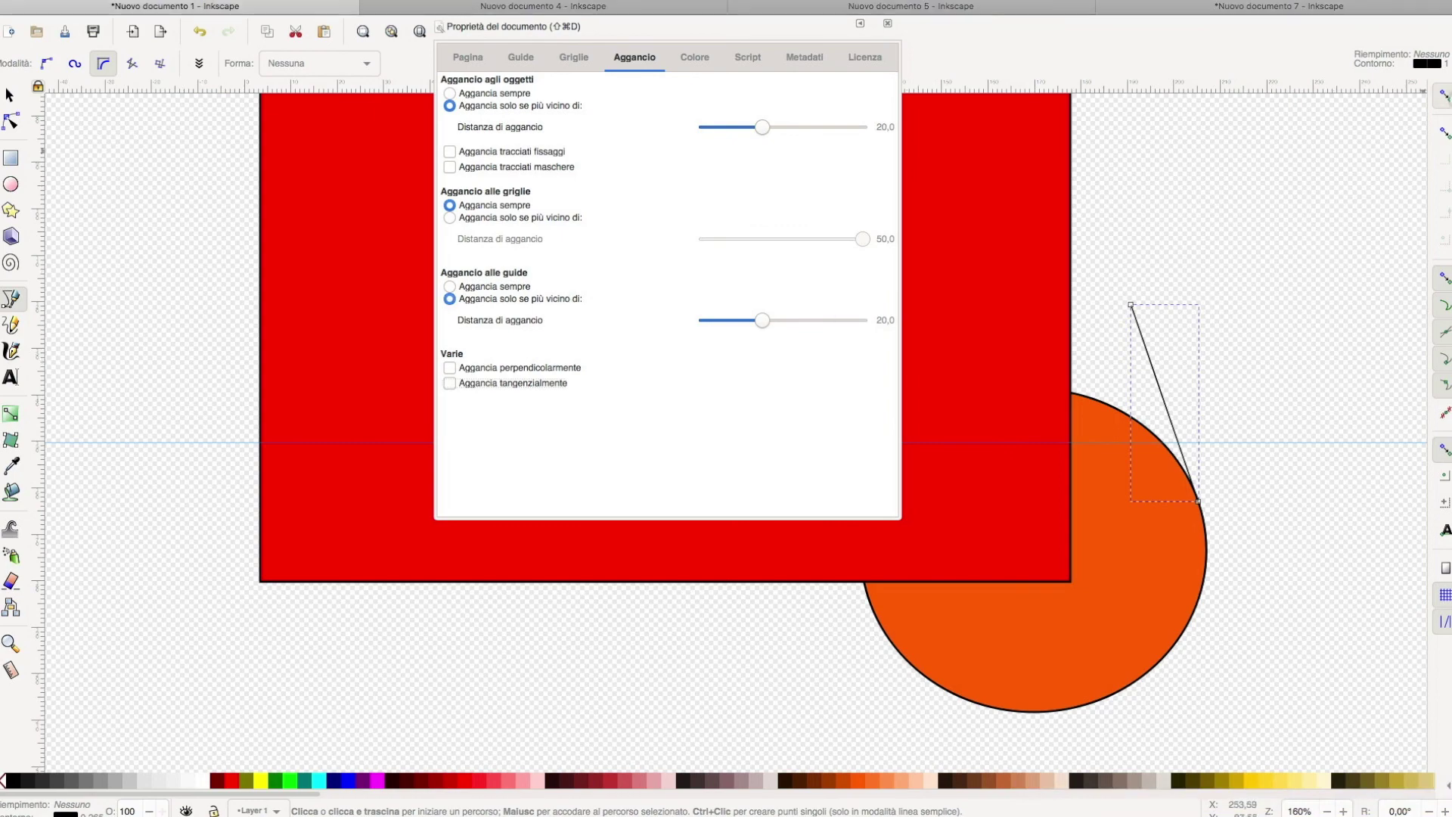
key(percent)
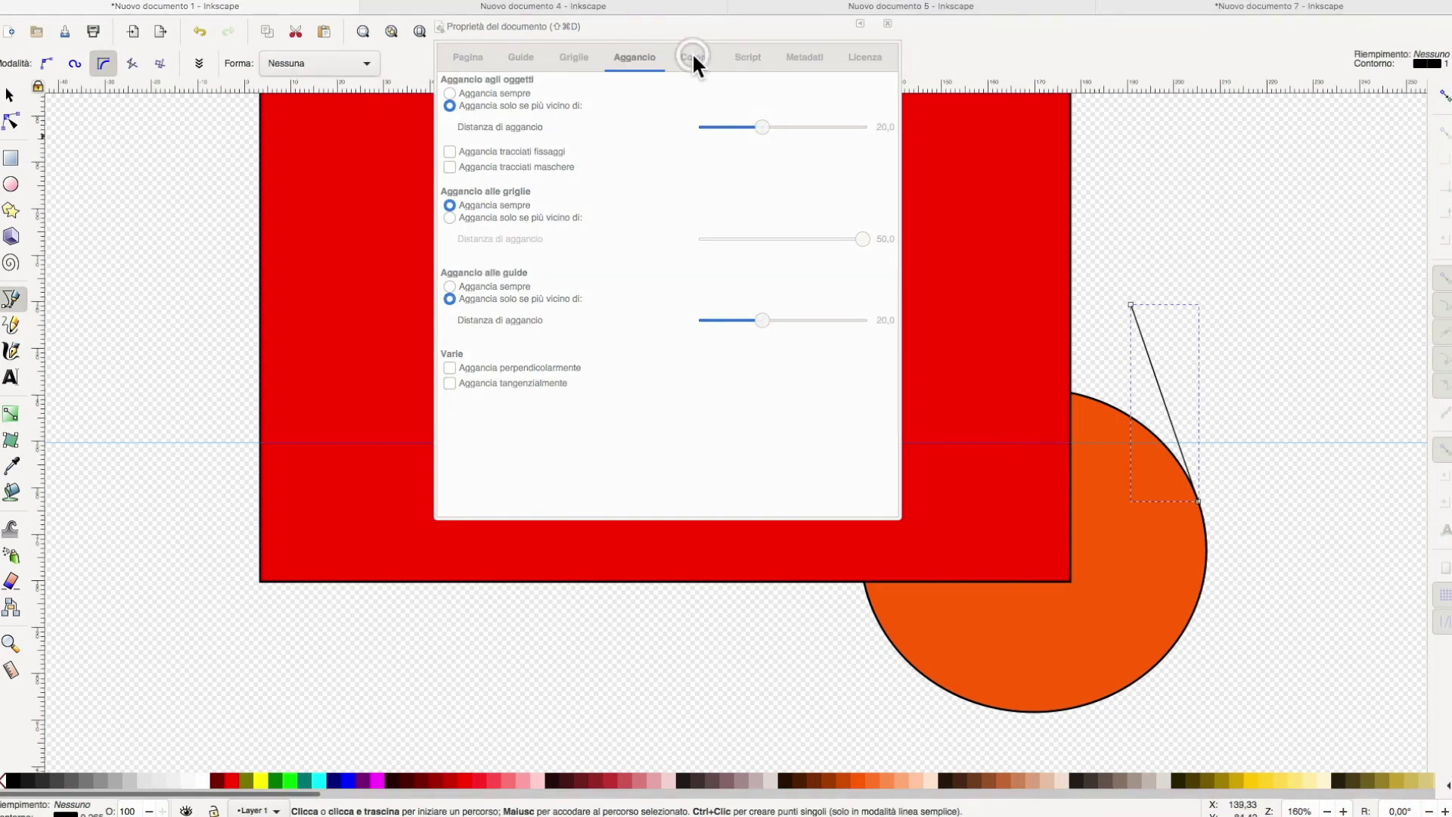
Step: Browse the Colour, Script and Metadata tabs, then set the licence to Proprietario
click(692, 55)
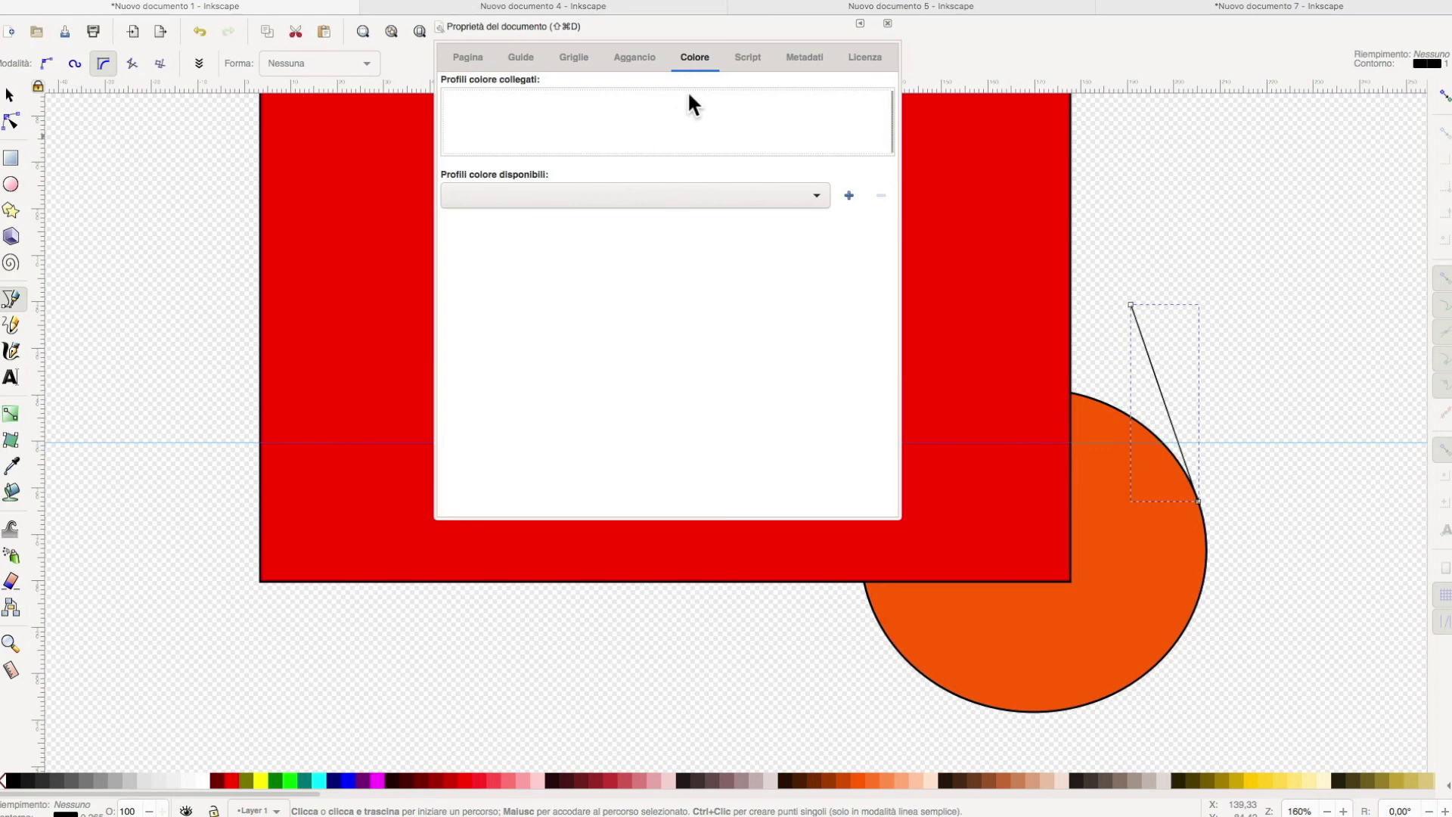
click(743, 60)
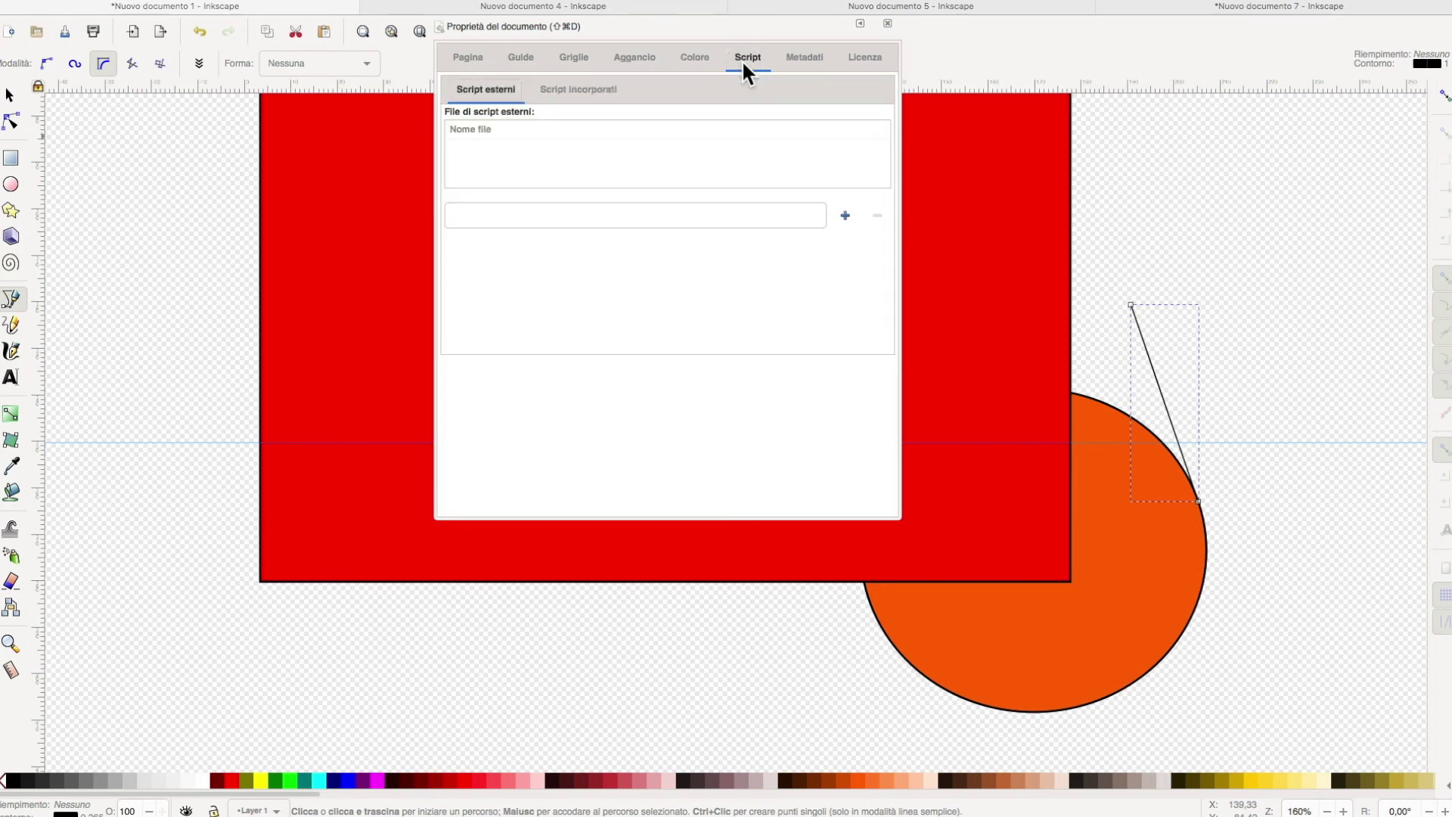
click(800, 63)
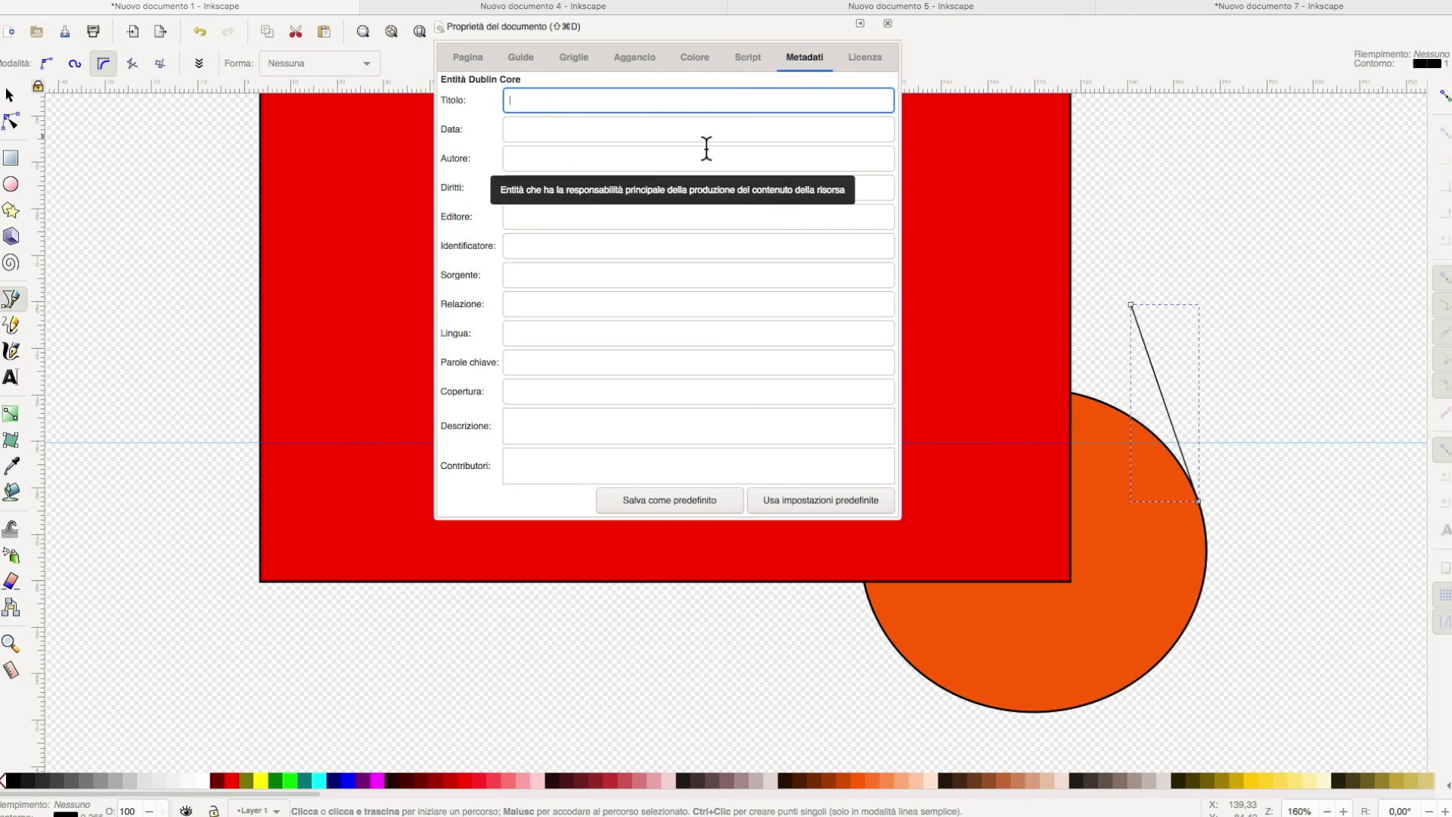
click(857, 61)
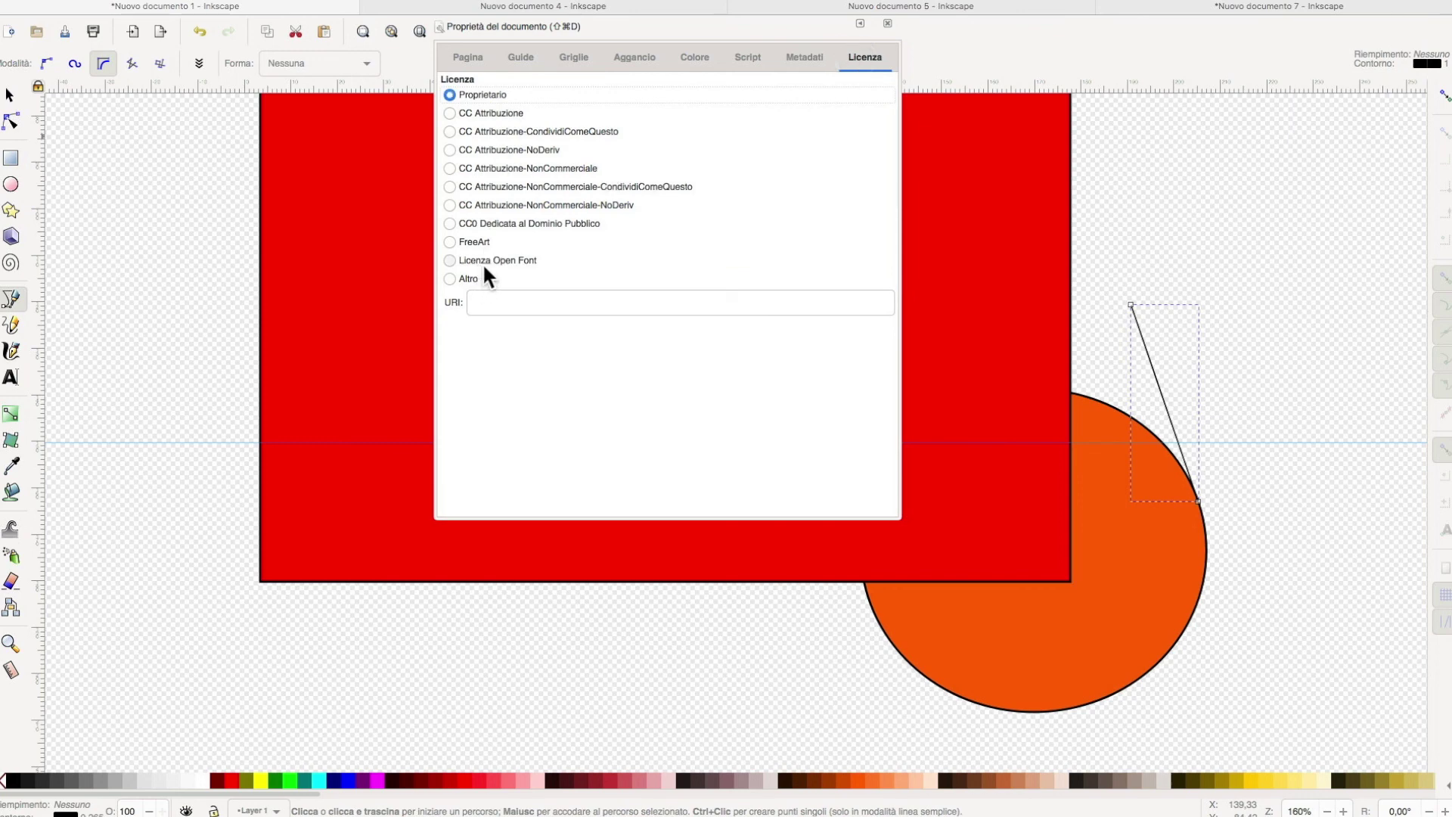
click(452, 95)
Step: Close Document Properties to reveal the rectangle, circle and tangent line, then bring up the File menu
click(888, 25)
click(114, 8)
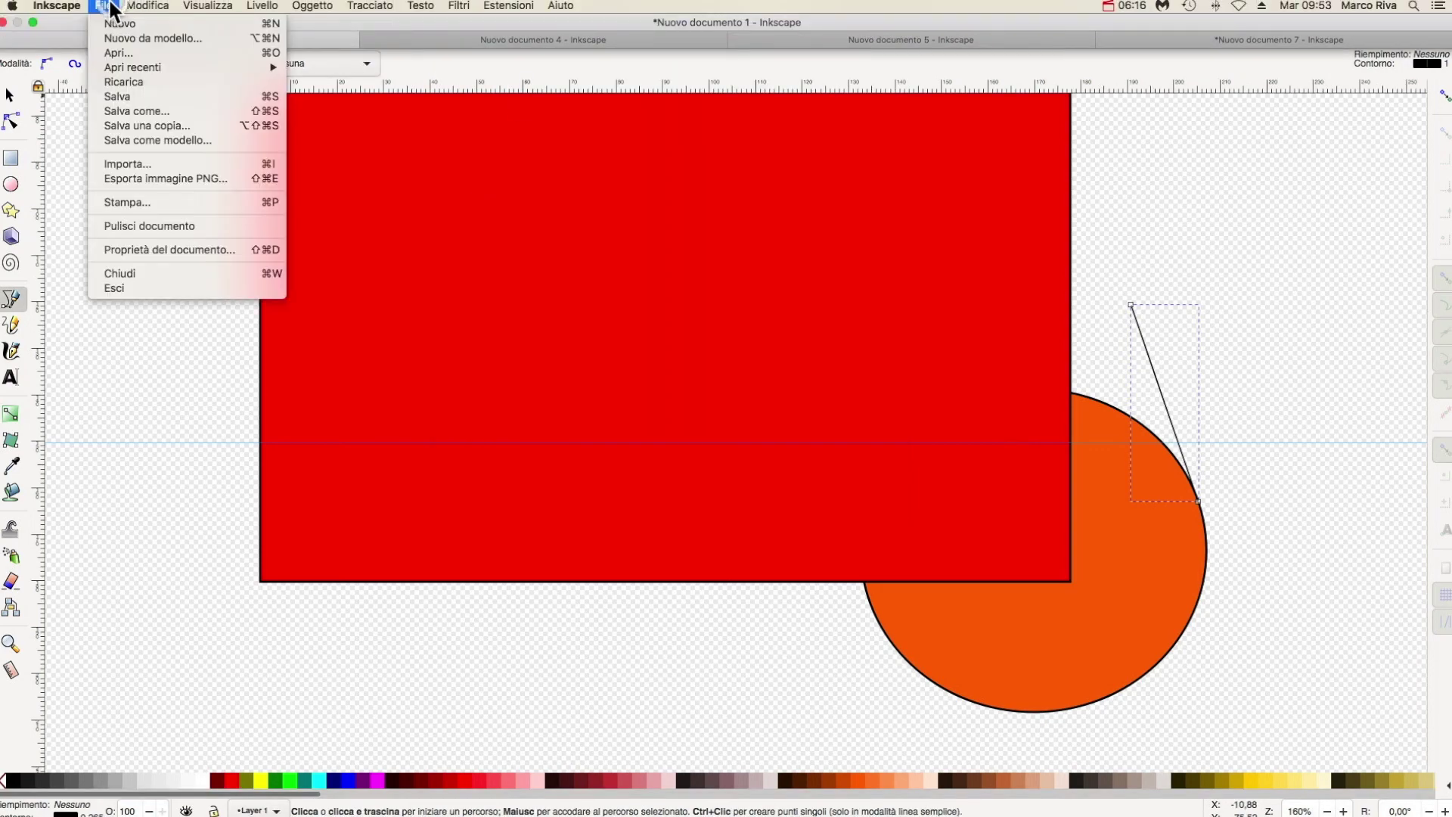